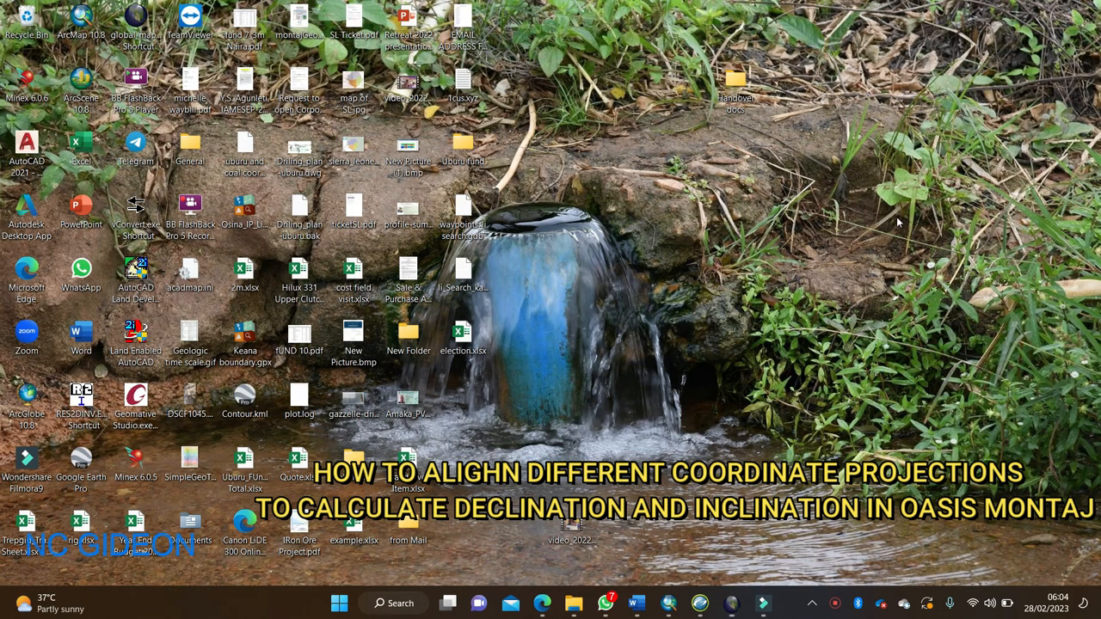
Step: Switch to Oasis montaj, open the TMI_199_220.grd grid to view it, and minimize its window
left_click(699, 603)
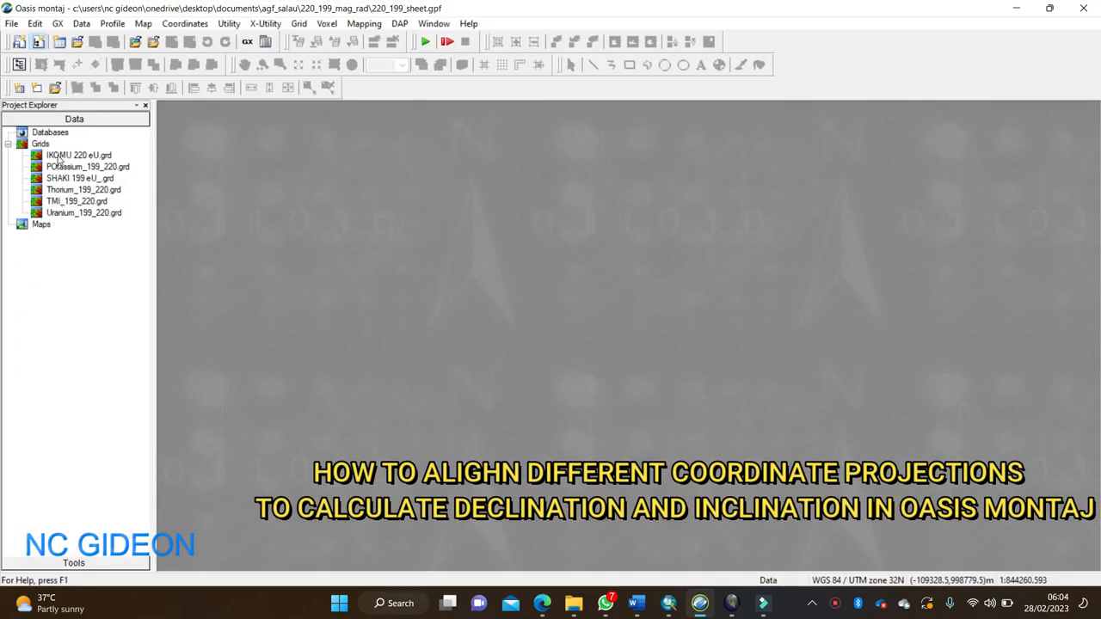
double_click(72, 201)
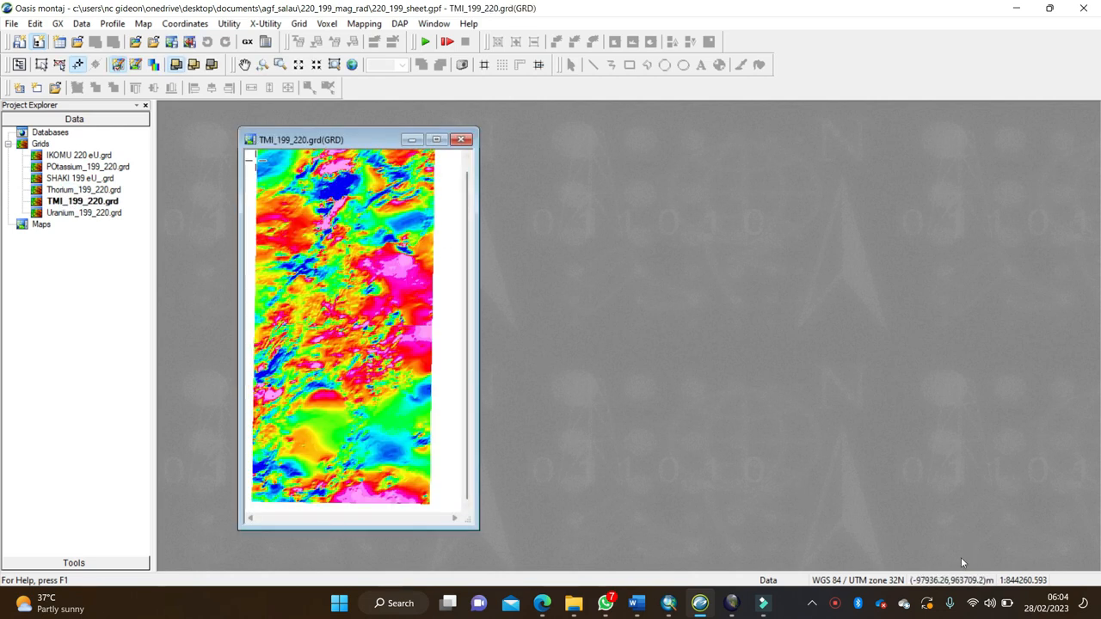
left_click(411, 138)
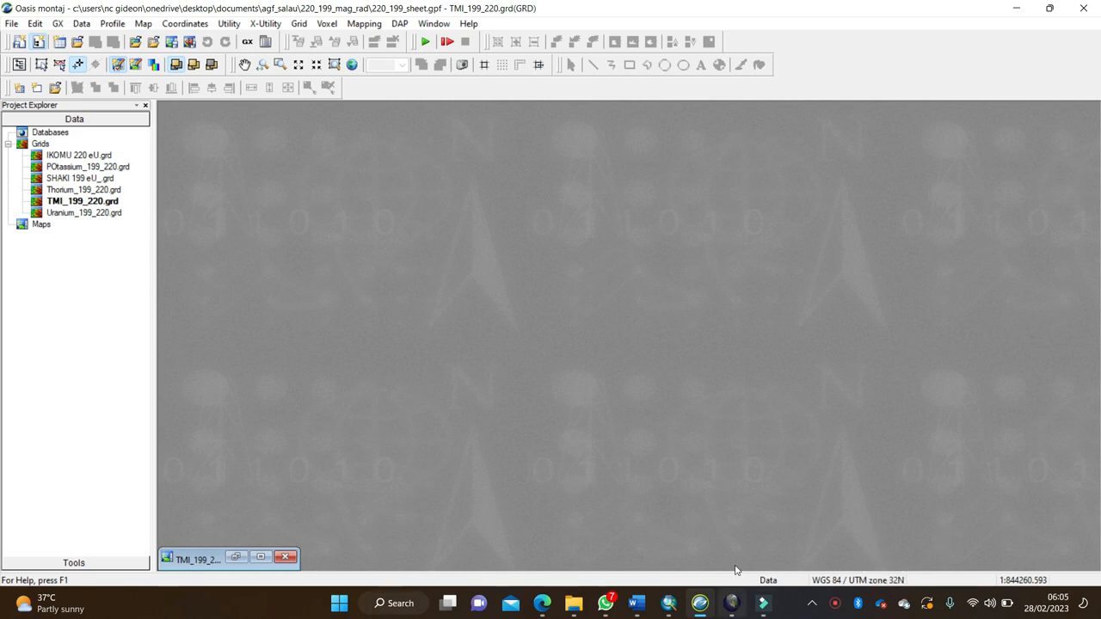
Step: Switch to ArcMap and check the coordinate system of the Layers data frame, leaving it as is, and return to Global Mapper
left_click(732, 605)
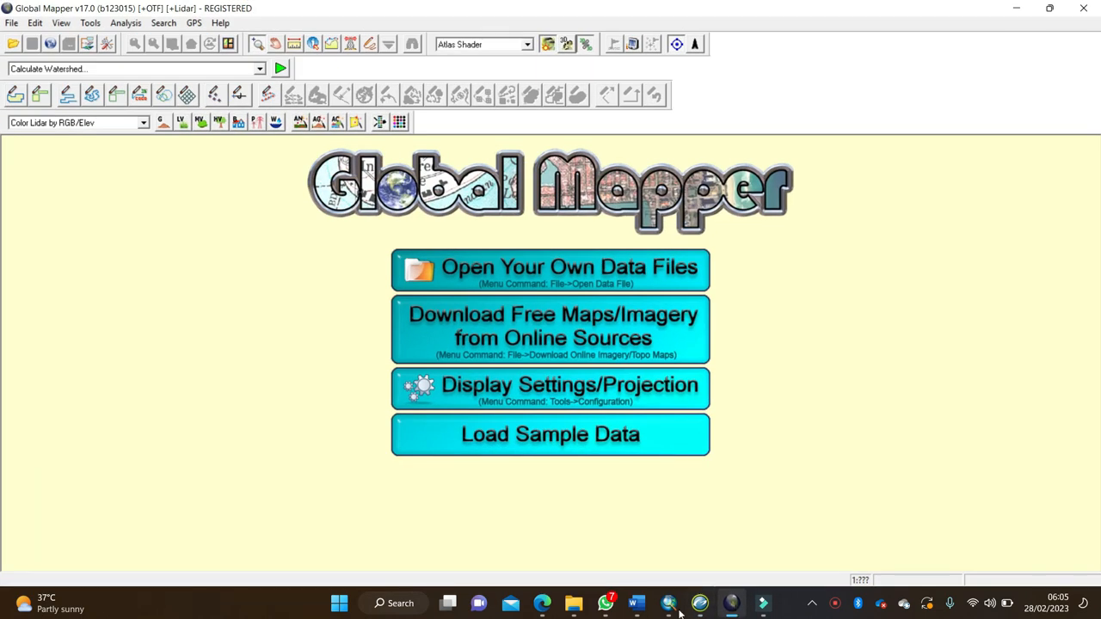
left_click(669, 605)
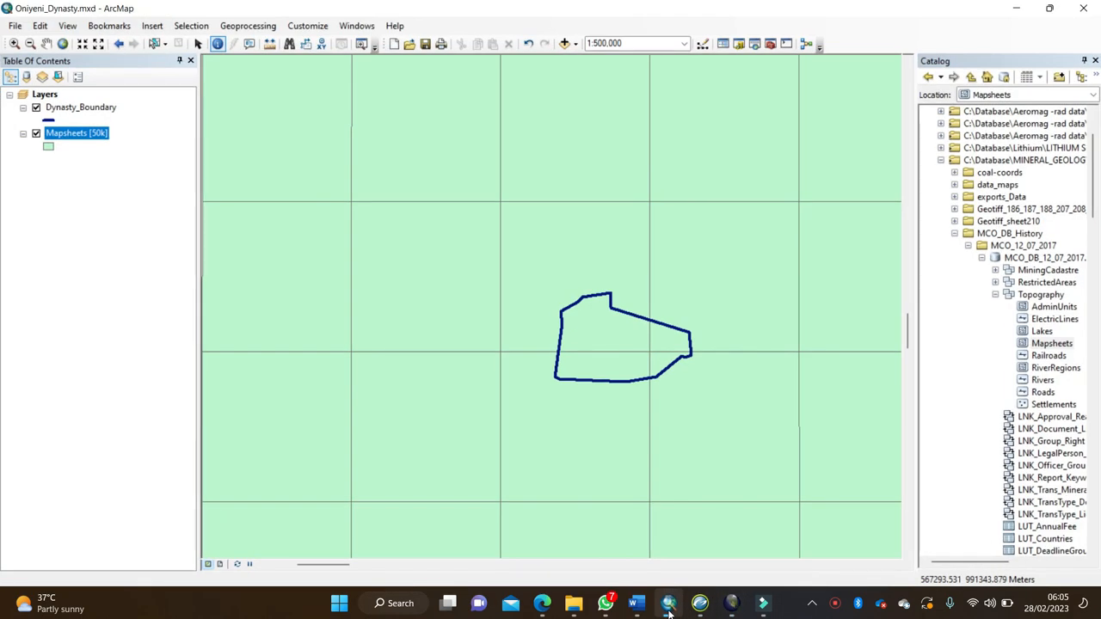
right_click(50, 97)
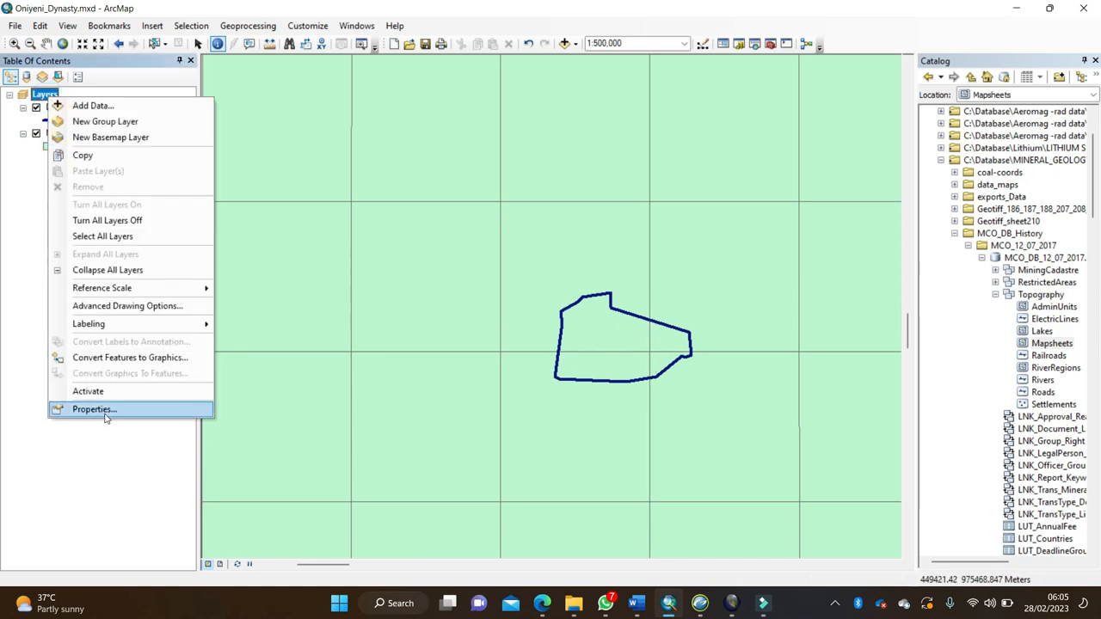
left_click(95, 410)
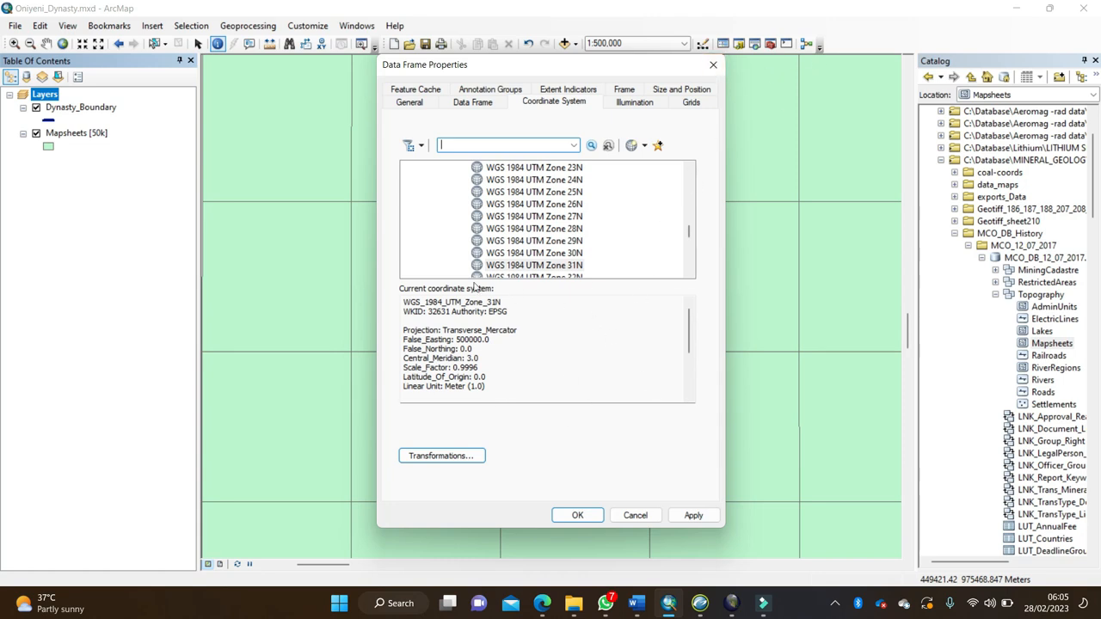
left_click(713, 66)
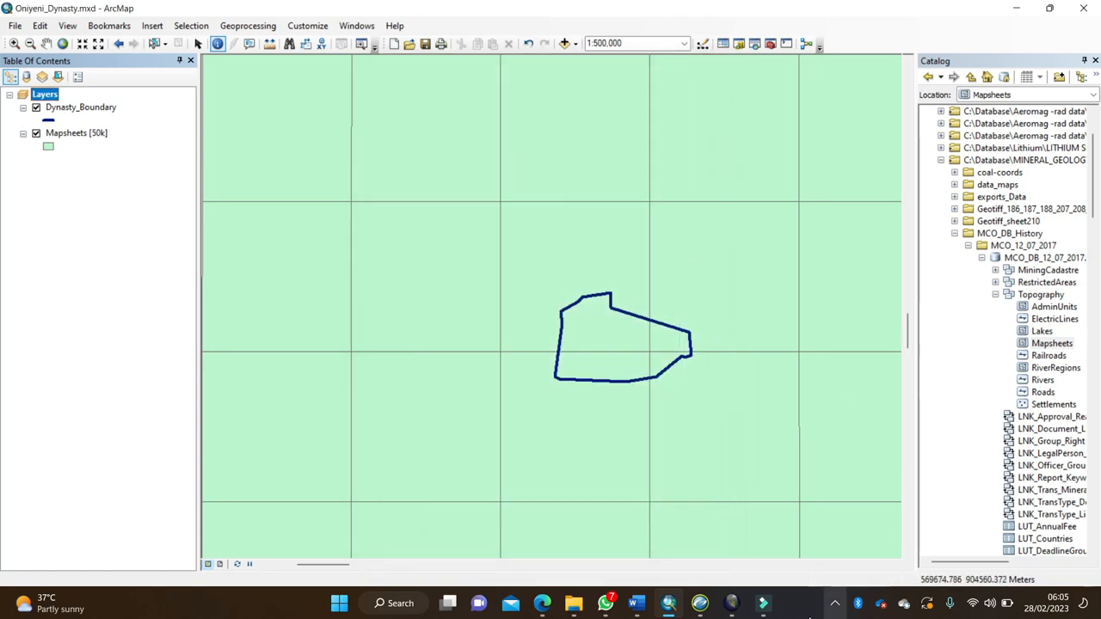
left_click(1017, 8)
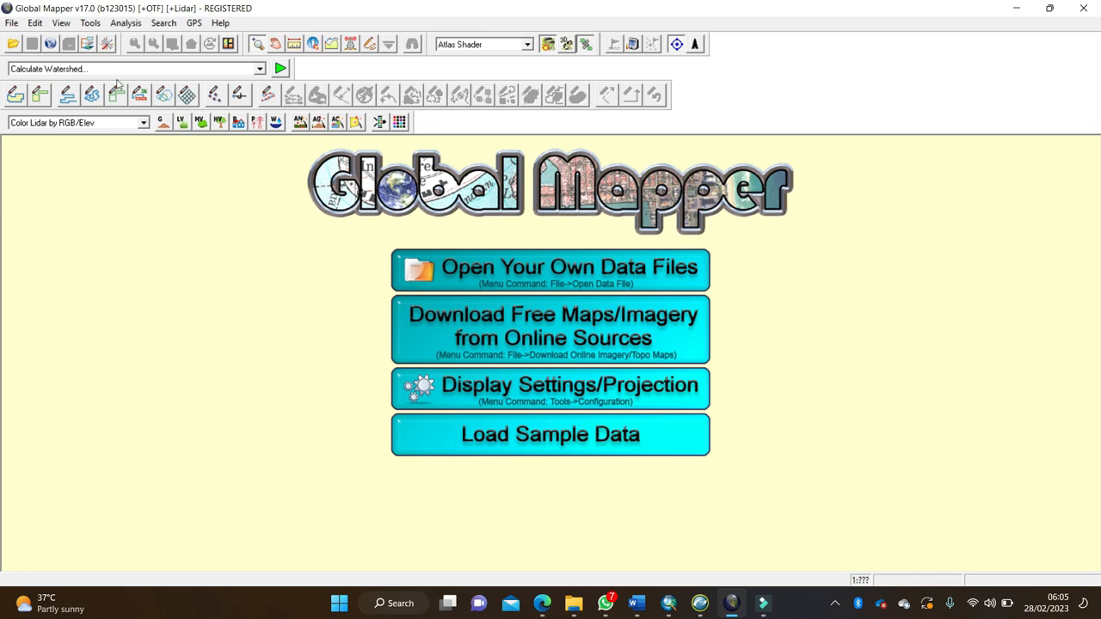
Step: Load nigeria_sheet_n0.dwg from the Documents folder using the Geographic (Latitude/Longitude) projection with the WGS84 datum
left_click(12, 23)
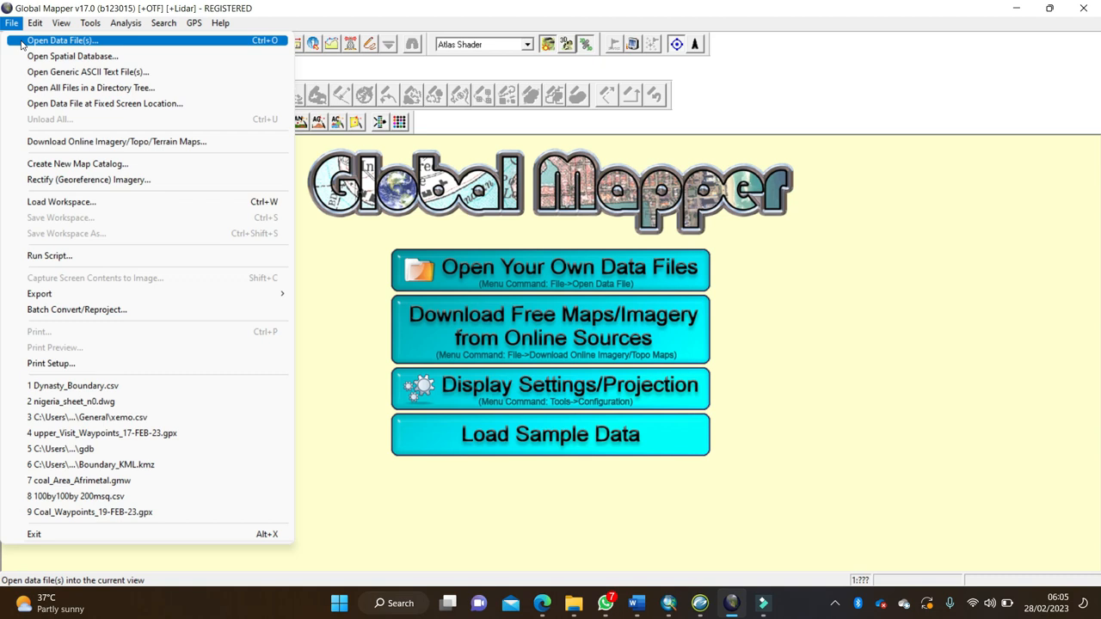
left_click(59, 41)
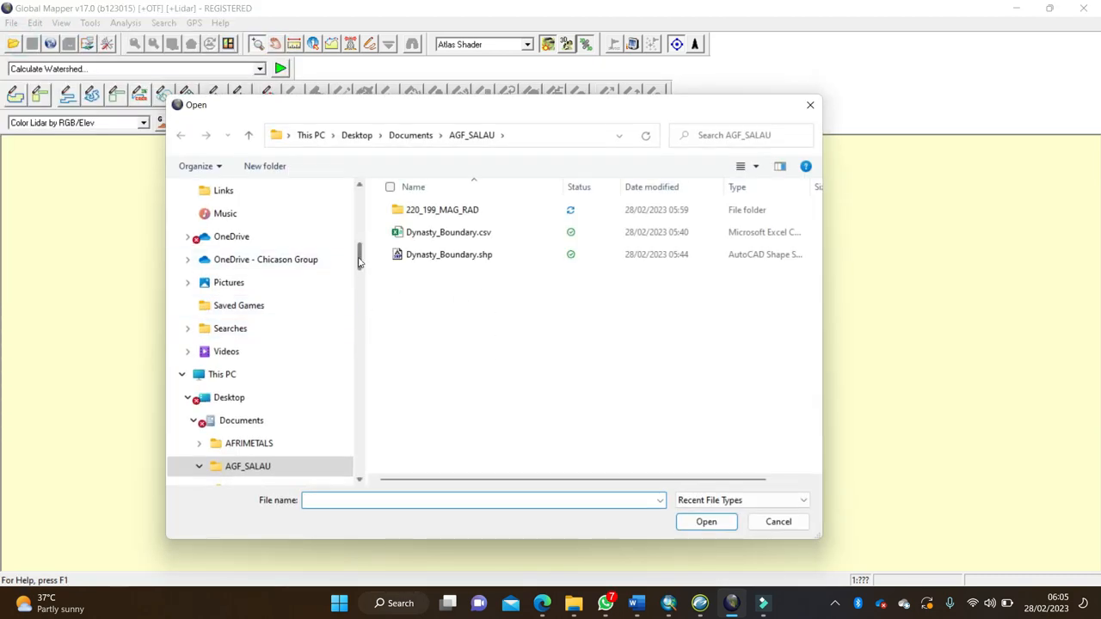
scroll(359, 318, "up", 10)
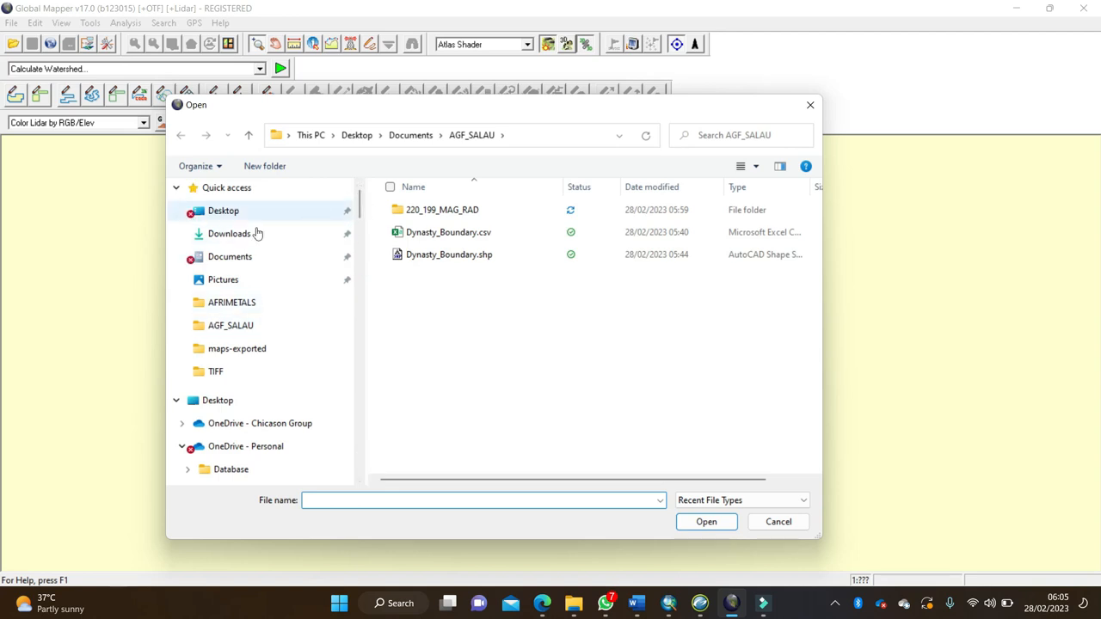
left_click(246, 257)
scroll(447, 344, "down", 15)
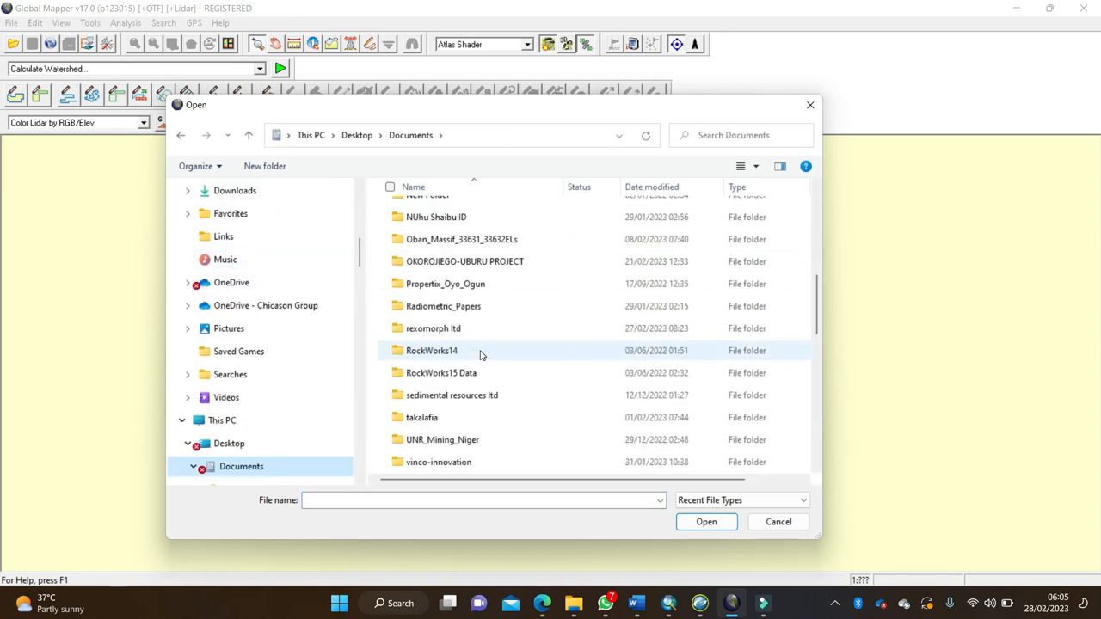
scroll(445, 344, "down", 2)
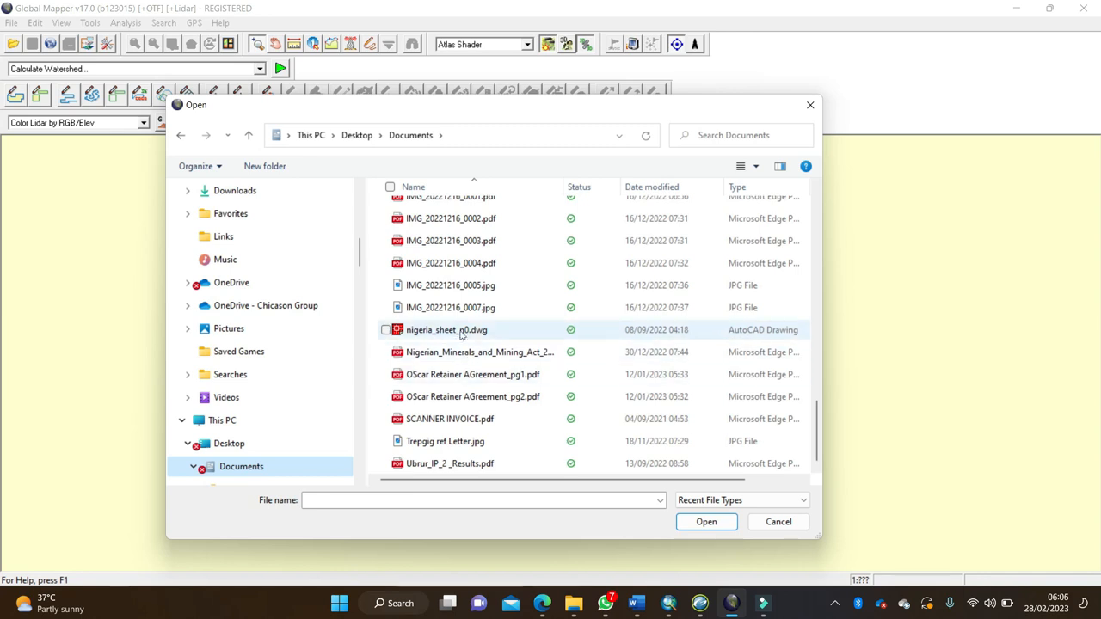
left_click(471, 331)
left_click(709, 521)
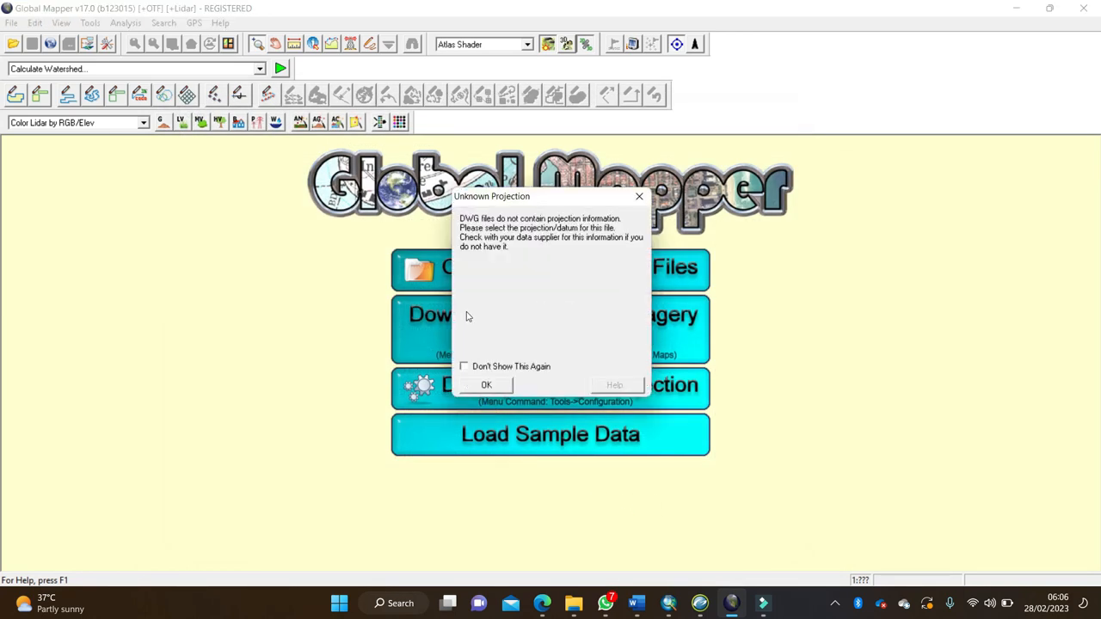
left_click(487, 385)
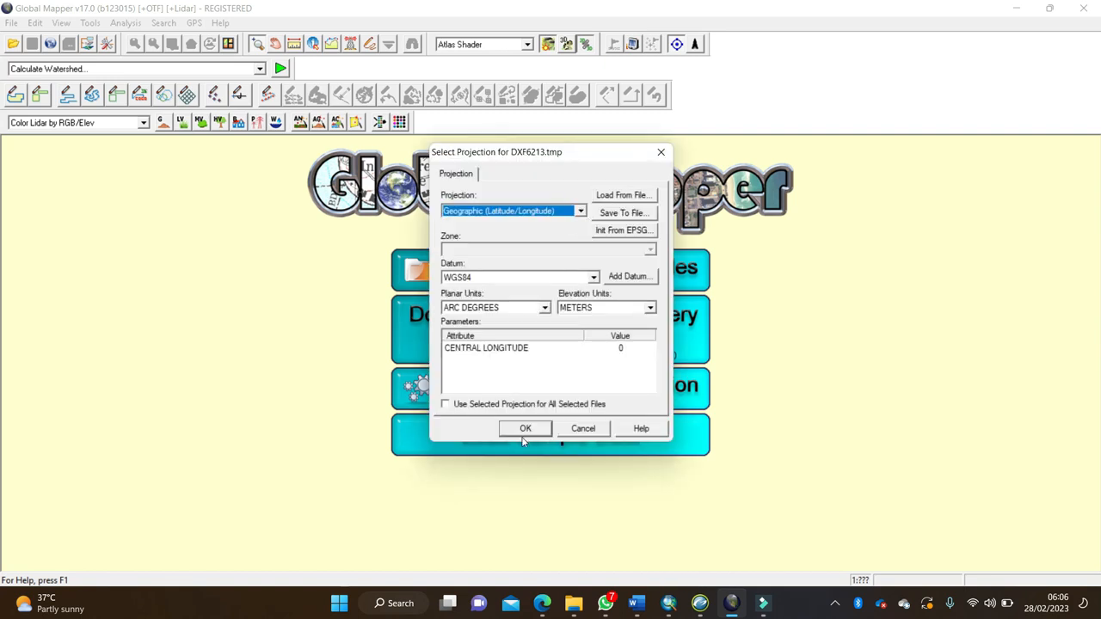
left_click(523, 425)
Step: Locate map sheets 199 and 220 in the Nigeria sheet grid and frame them in the view
left_click_drag(512, 283, 649, 401)
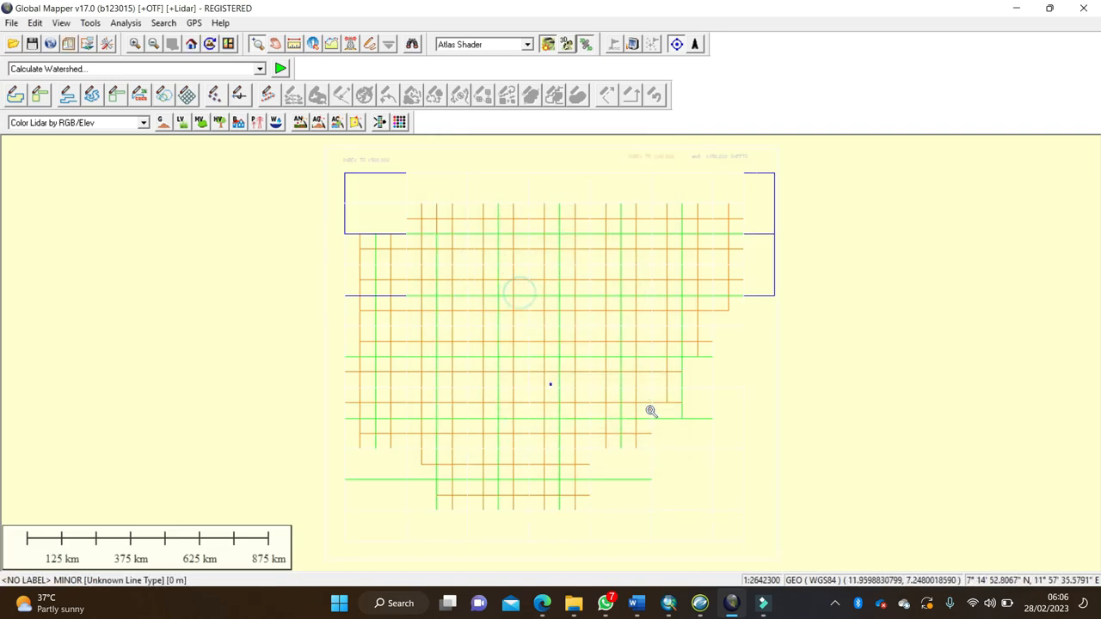
left_click_drag(522, 249, 688, 451)
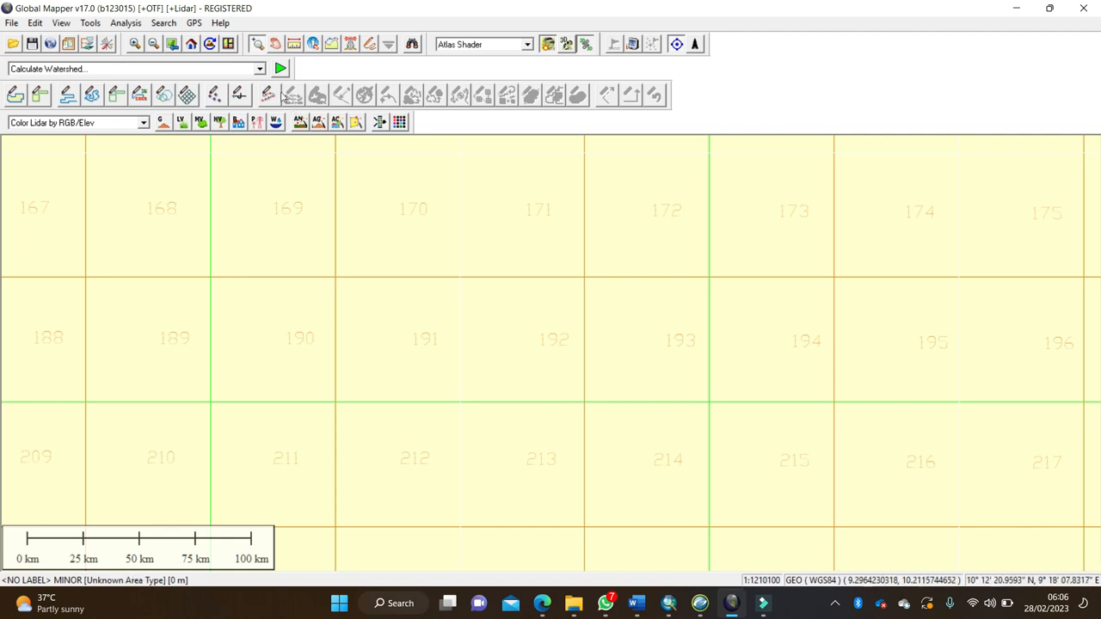
left_click(275, 45)
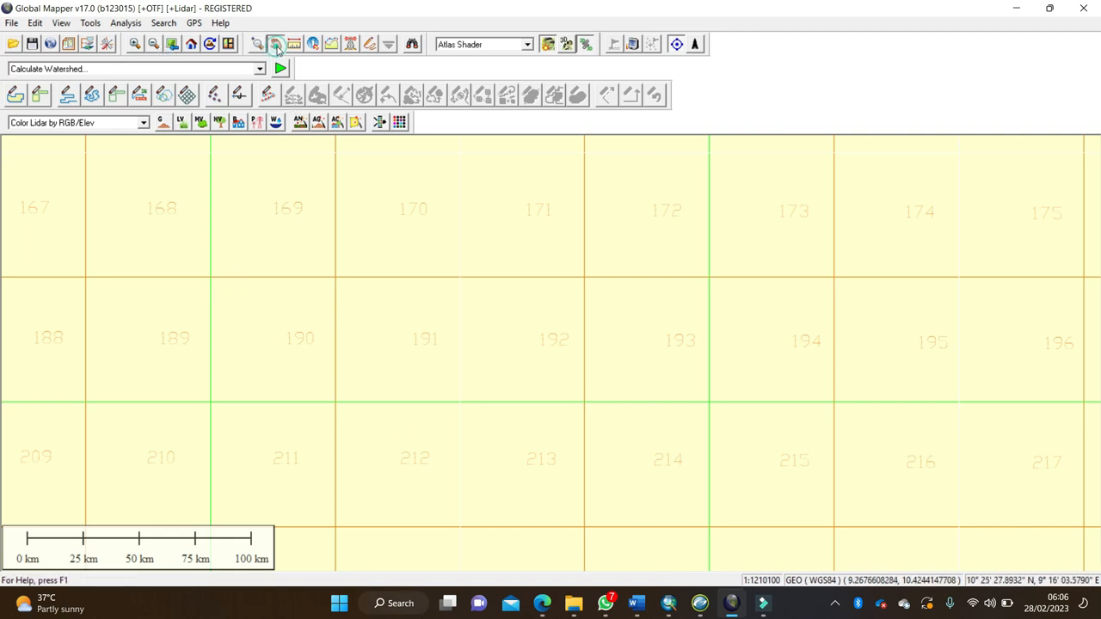
left_click_drag(507, 487, 522, 364)
left_click_drag(498, 449, 680, 369)
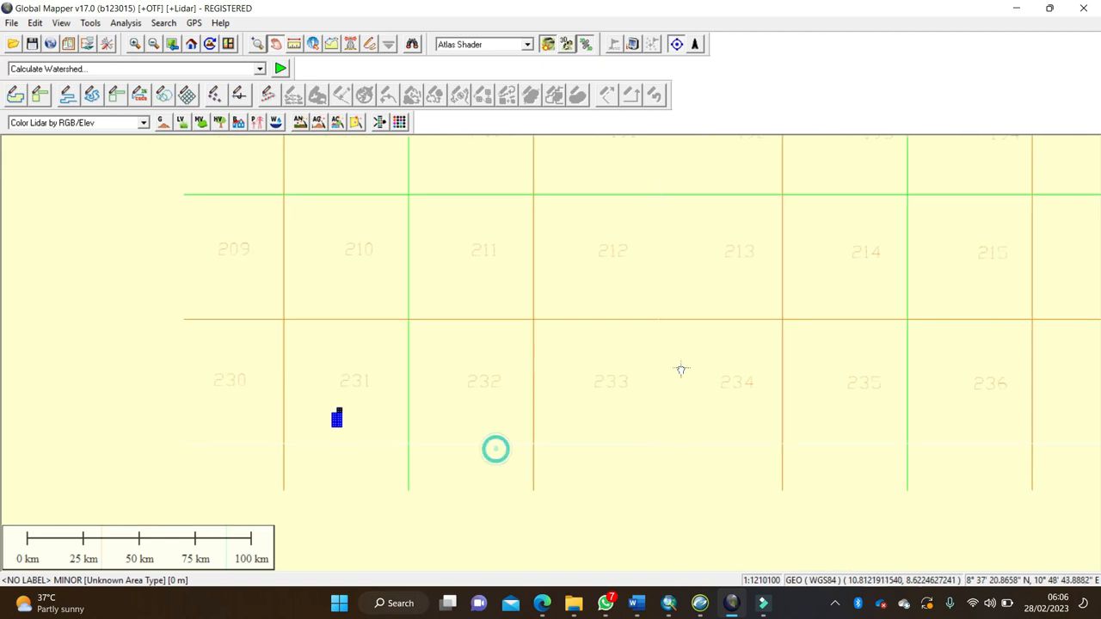
left_click_drag(435, 429, 636, 402)
left_click_drag(496, 401, 609, 454)
left_click_drag(690, 367, 611, 401)
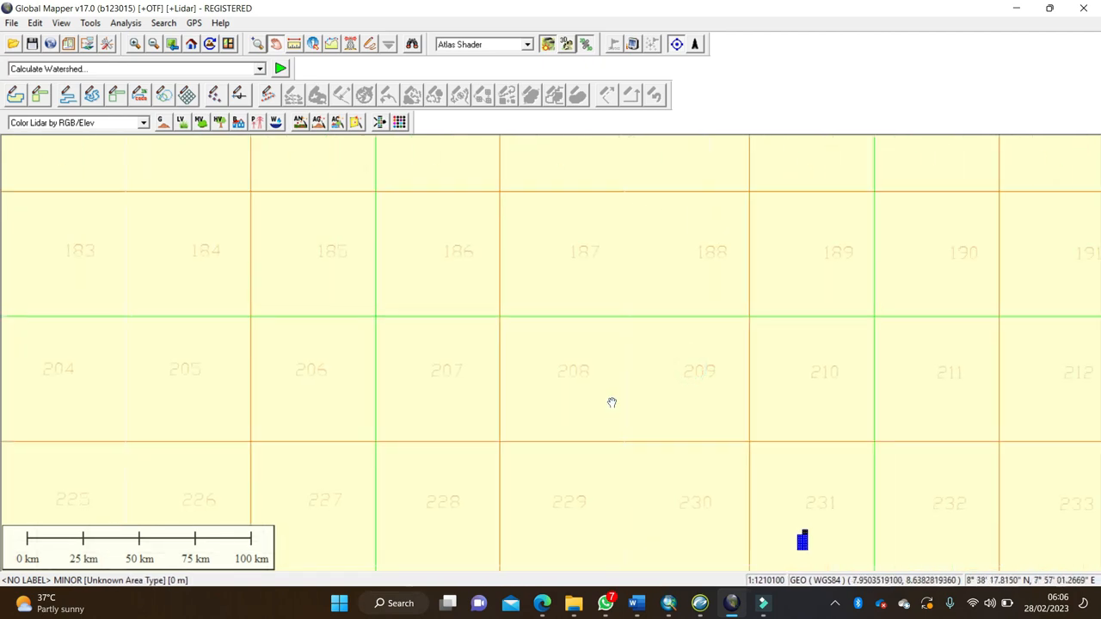
left_click_drag(658, 455, 604, 386)
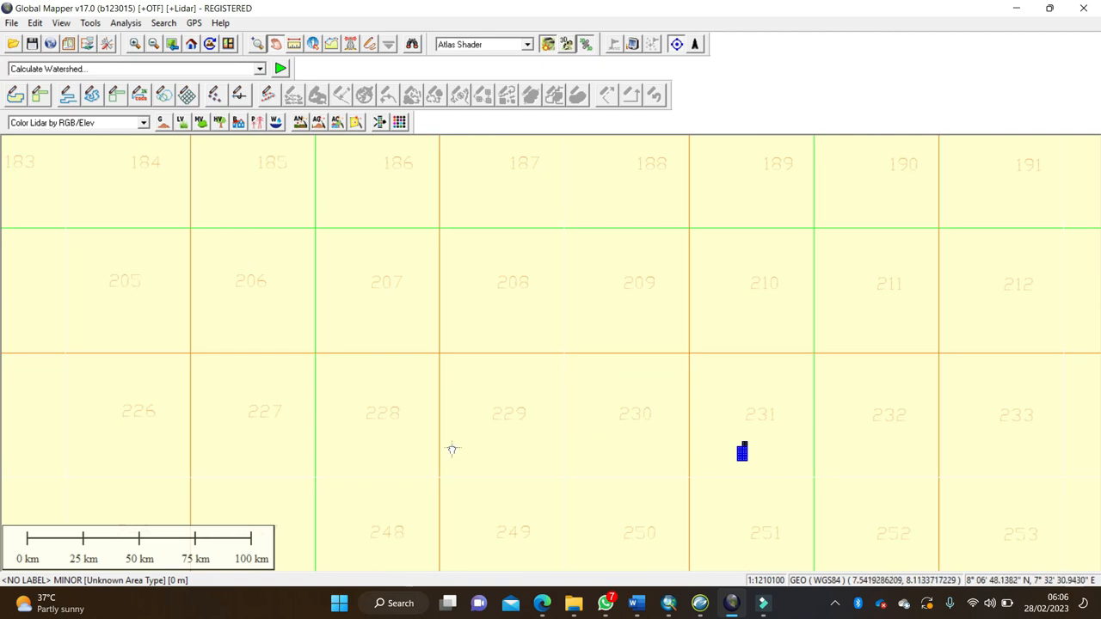
left_click_drag(453, 449, 843, 439)
left_click_drag(640, 449, 846, 435)
left_click_drag(656, 364, 682, 445)
left_click_drag(409, 389, 325, 327)
left_click_drag(357, 382, 929, 386)
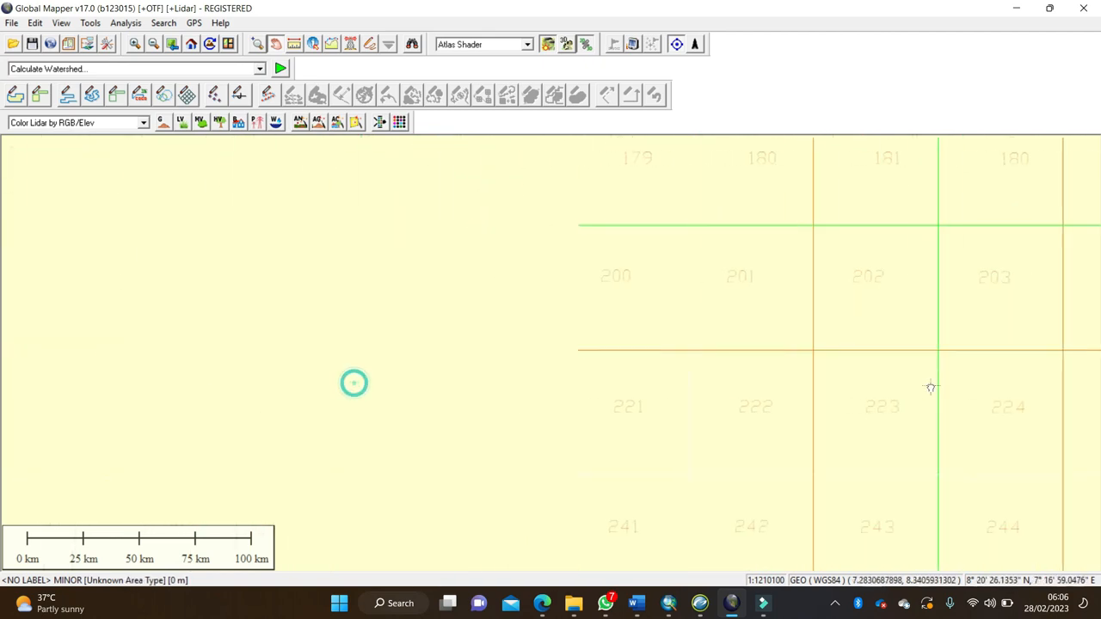
left_click_drag(530, 425, 636, 466)
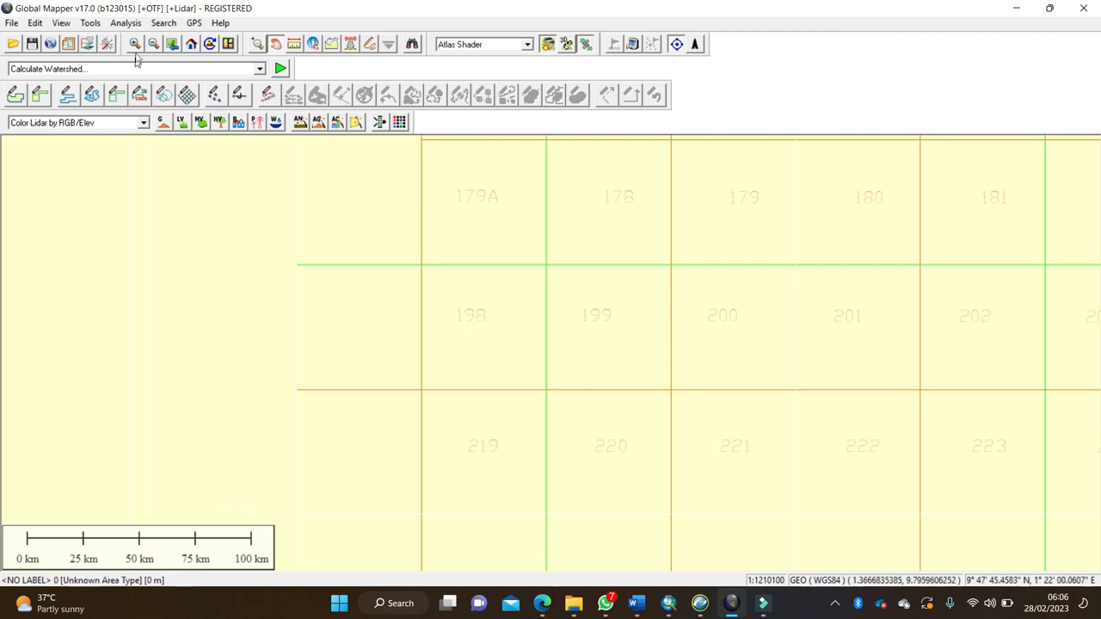
left_click(257, 44)
left_click_drag(537, 263, 685, 521)
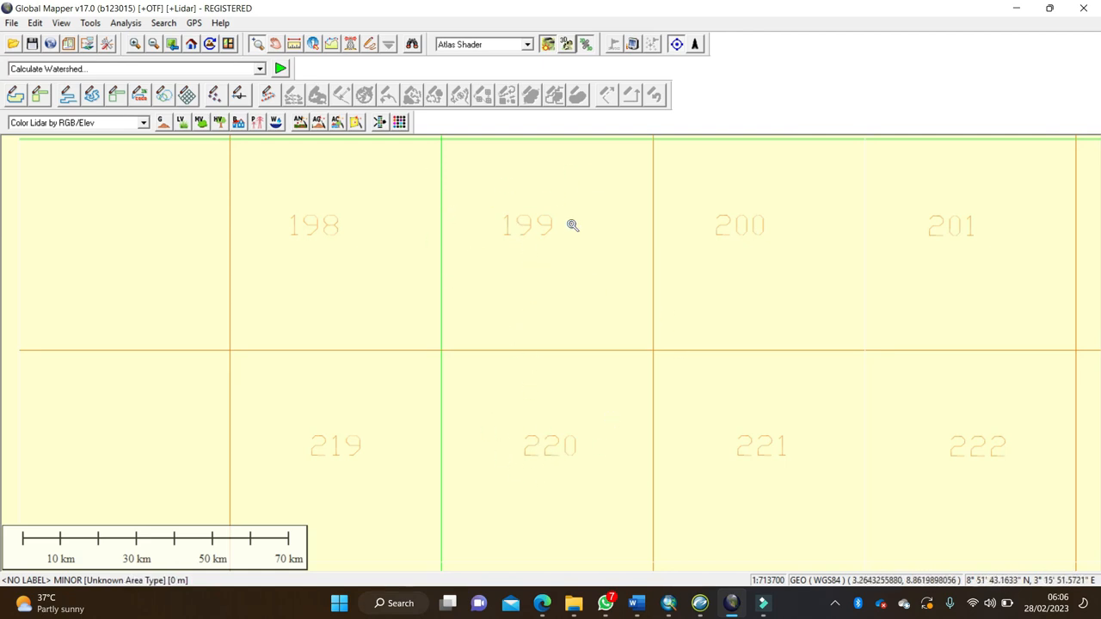
Step: Download ASTER GDEM v3 Worldwide Elevation Data for the current screen bounds
left_click(12, 23)
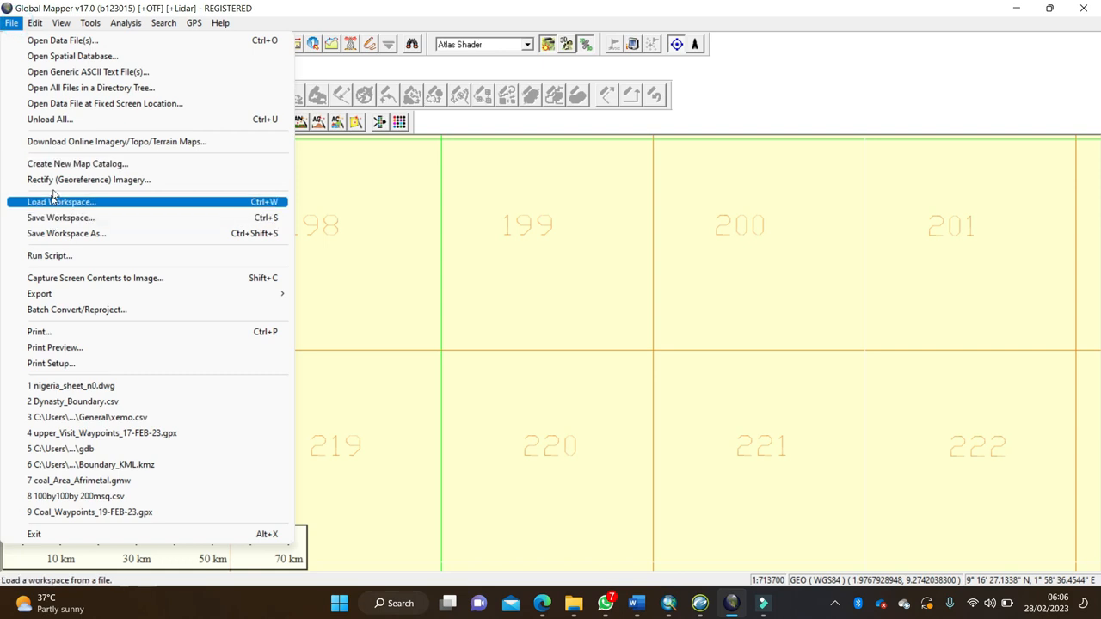
left_click(110, 142)
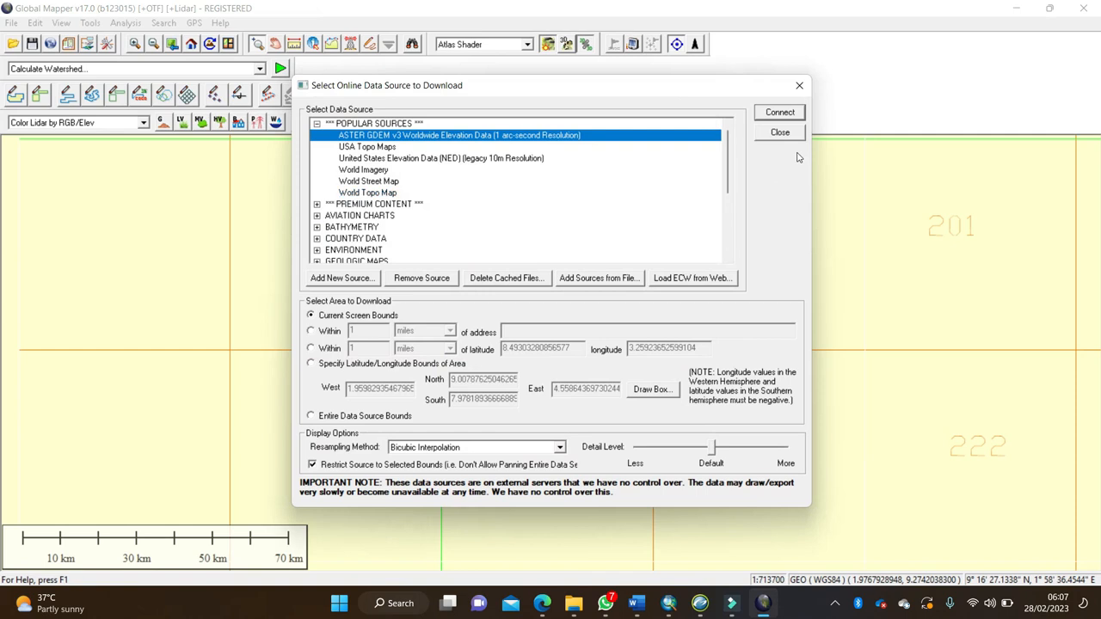
left_click(796, 112)
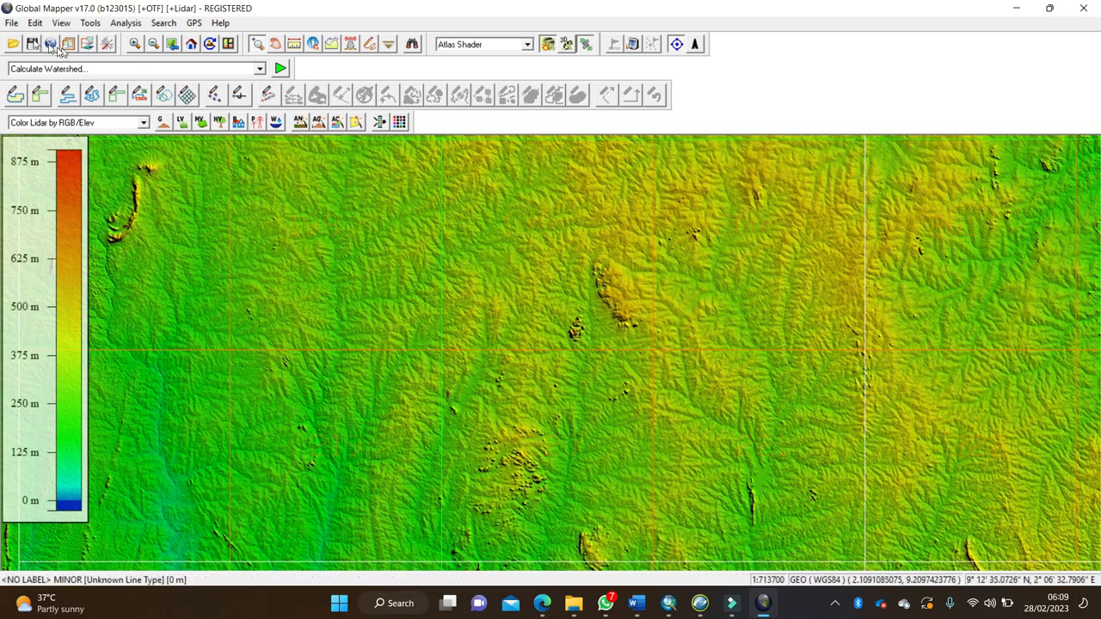
Step: Start exporting the elevation grid in XYZ Grid format and accept the projection tip to reach the export options
left_click(11, 22)
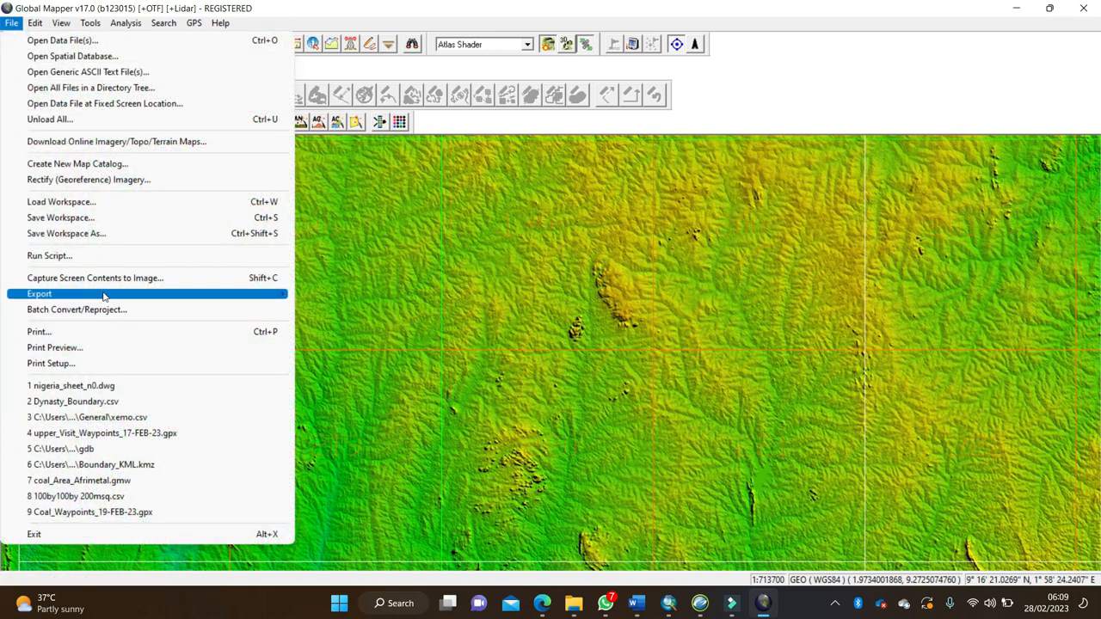
mouse_move(103, 295)
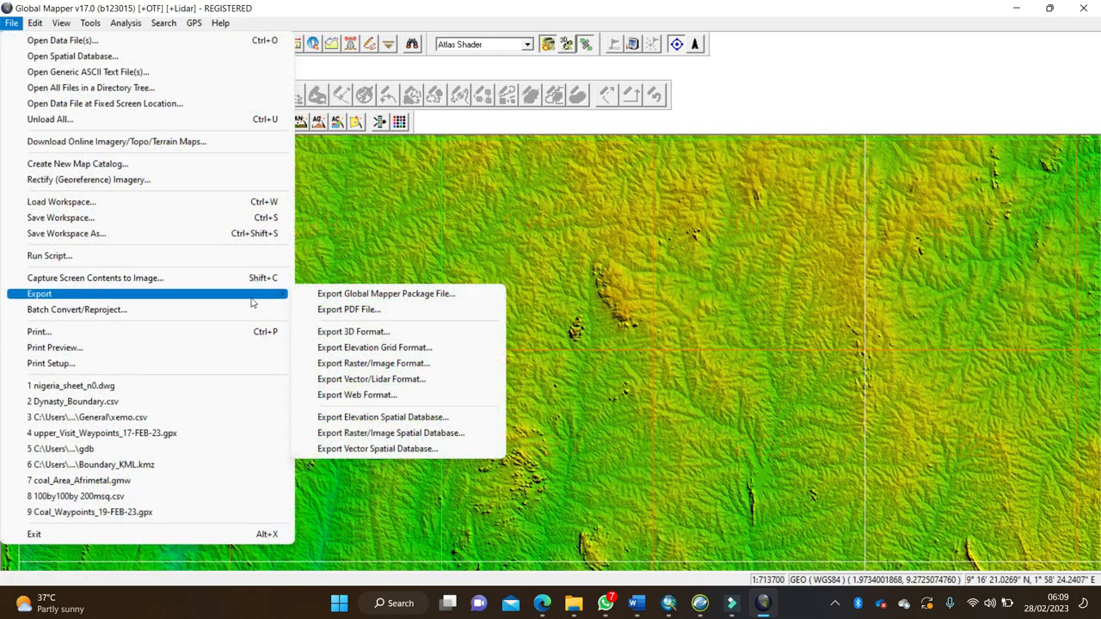
left_click(343, 348)
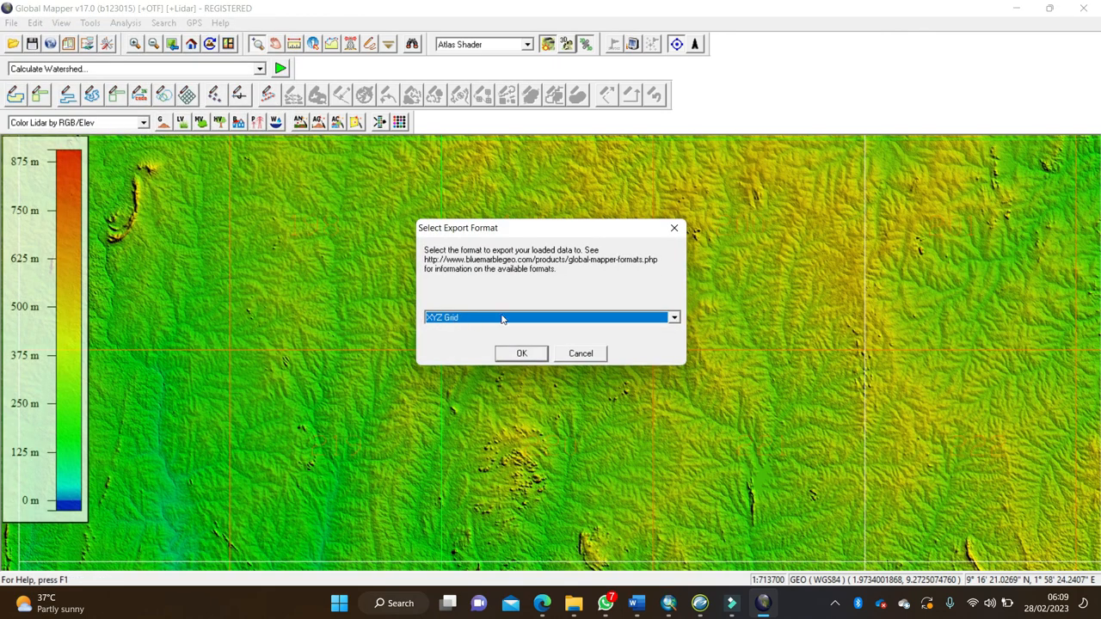
left_click(525, 356)
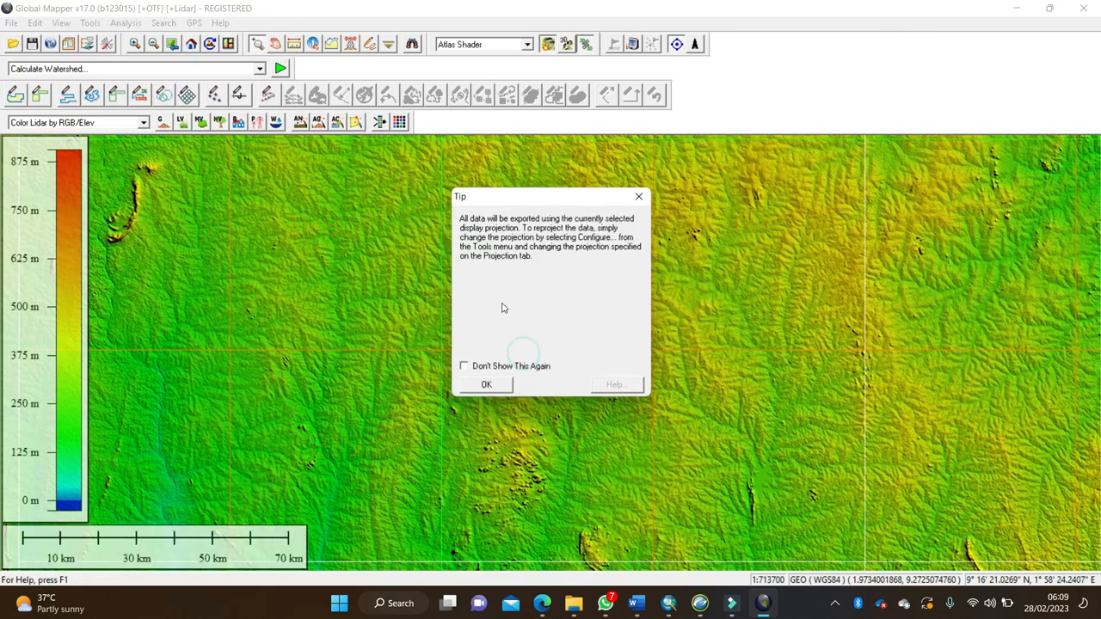
left_click(482, 385)
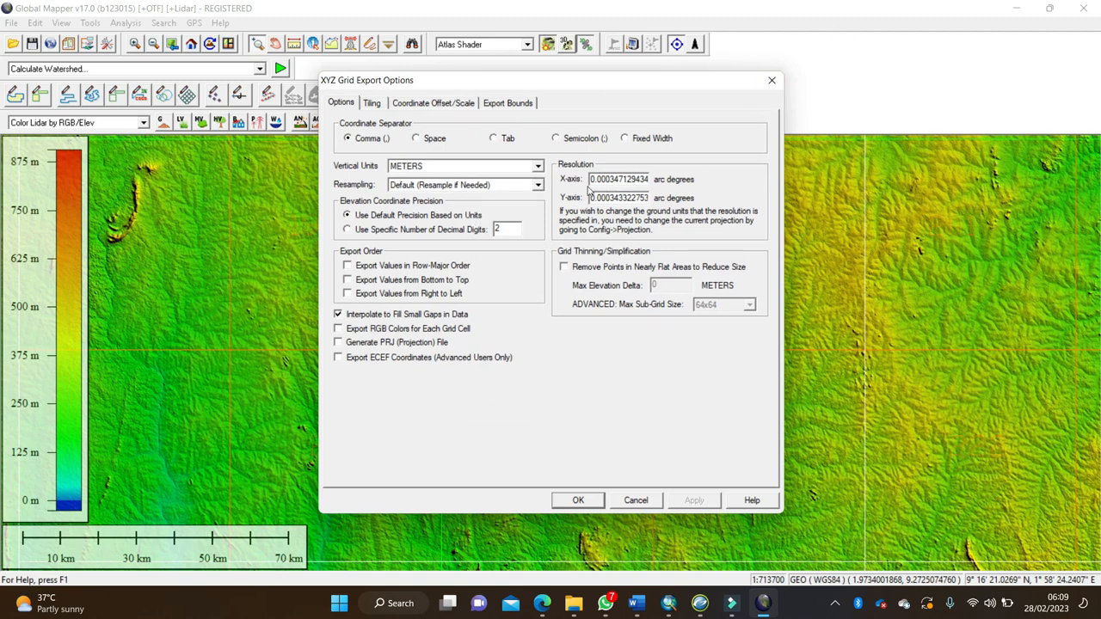
Step: Check the X-axis and Y-axis resolution and their units in the XYZ grid export options, and close them without exporting
left_click_drag(592, 178, 654, 180)
left_click_drag(592, 198, 652, 201)
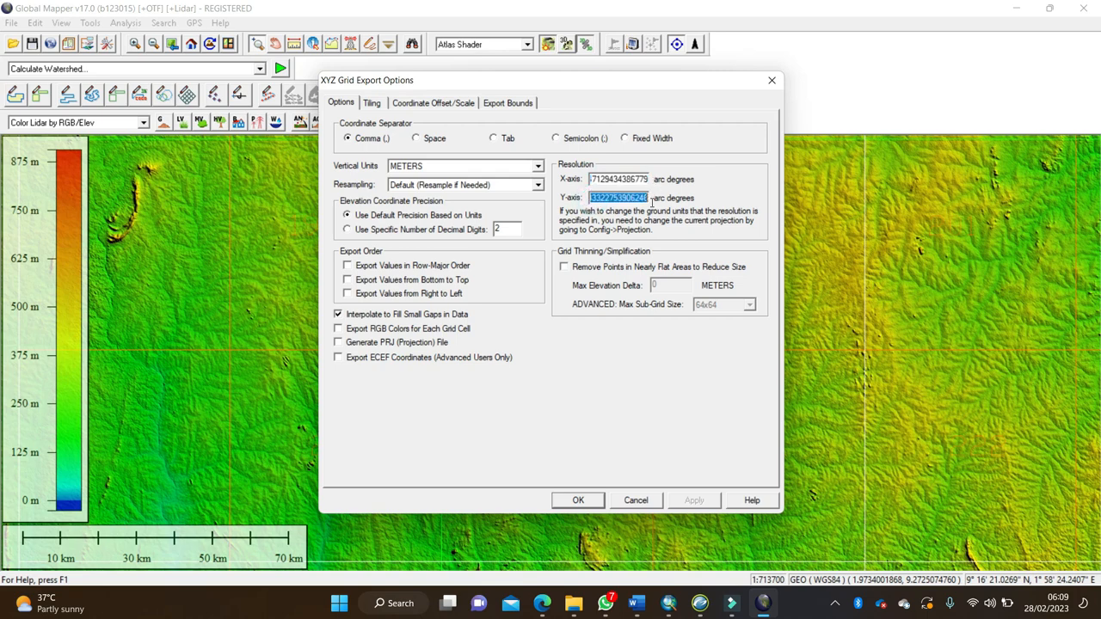
left_click(593, 179)
left_click_drag(616, 179, 657, 180)
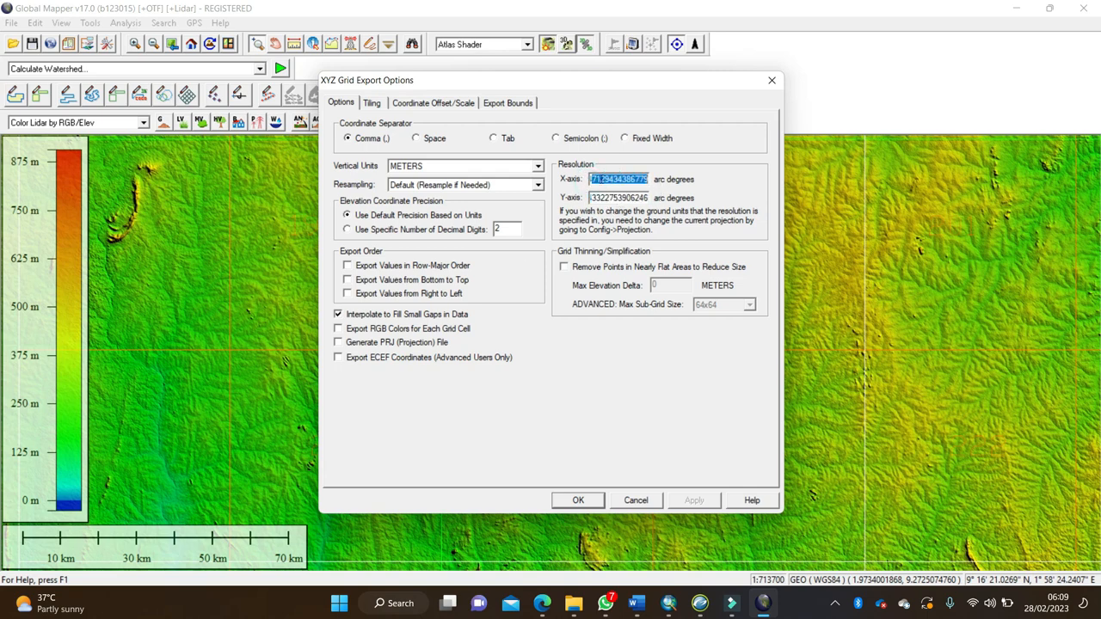
left_click(773, 82)
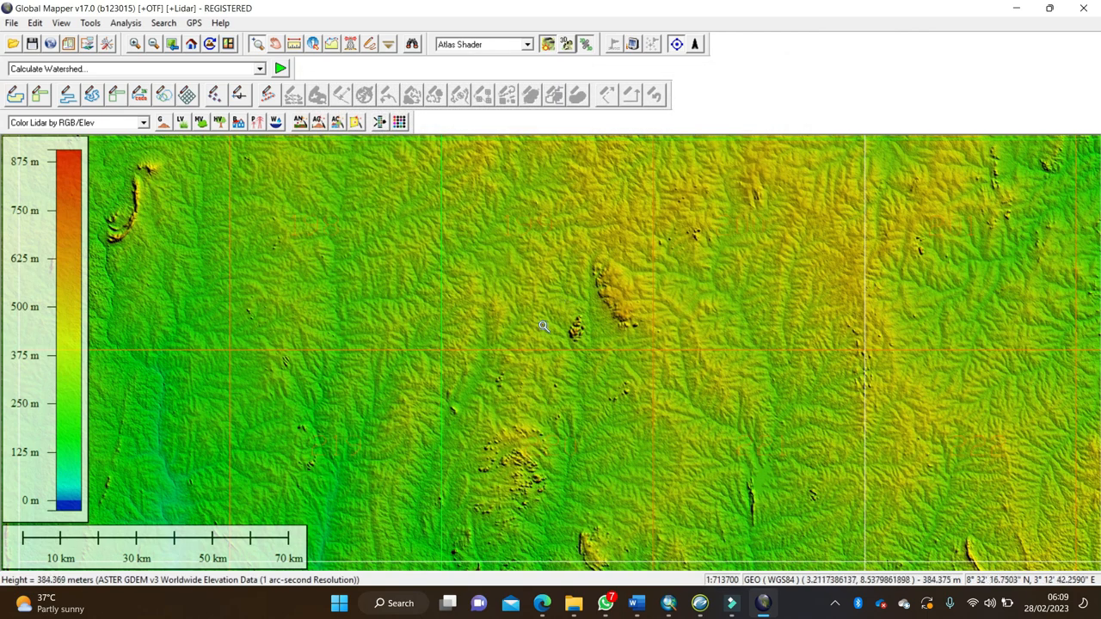
Step: Change the display projection to UTM zone 32 (6°E - 12°E, Northern Hemisphere) with the WGS84 datum in meters
left_click(105, 47)
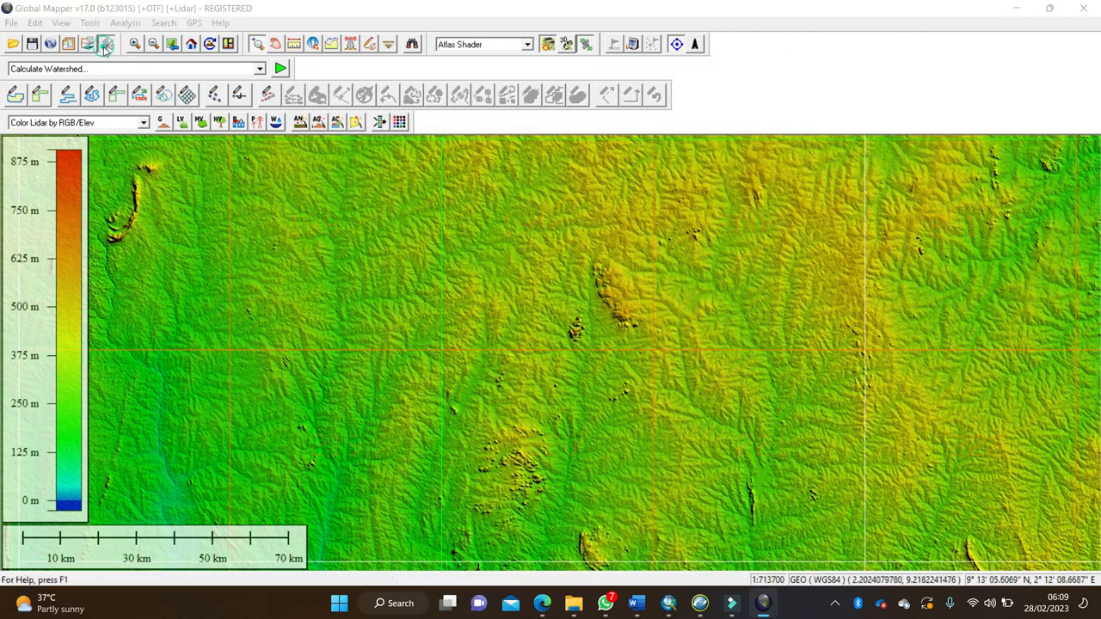
left_click(516, 145)
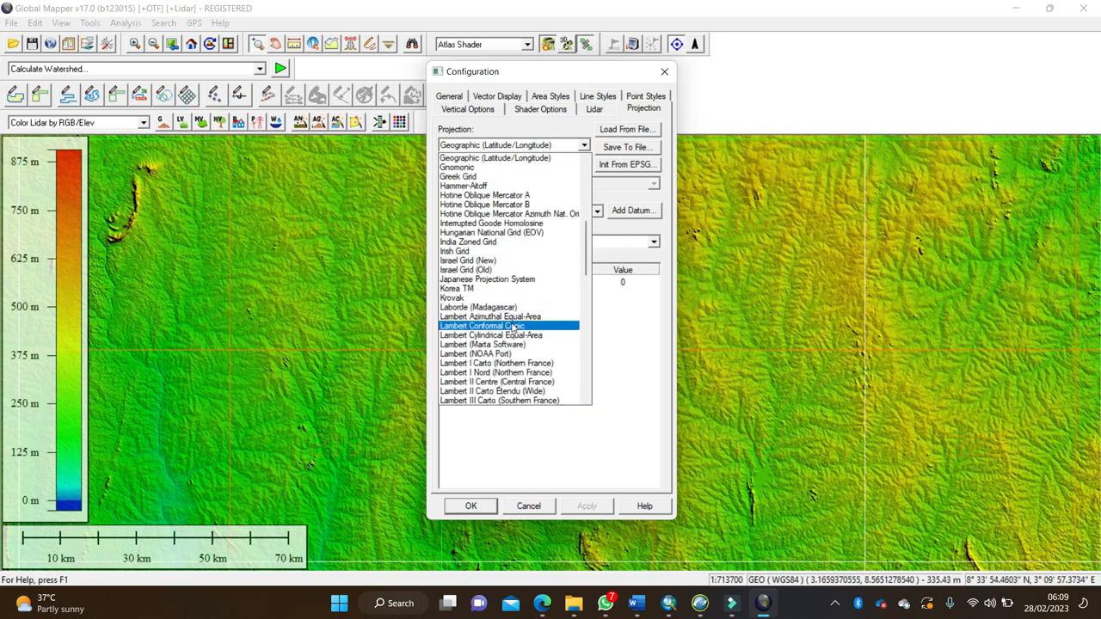
key("u")
key("u")
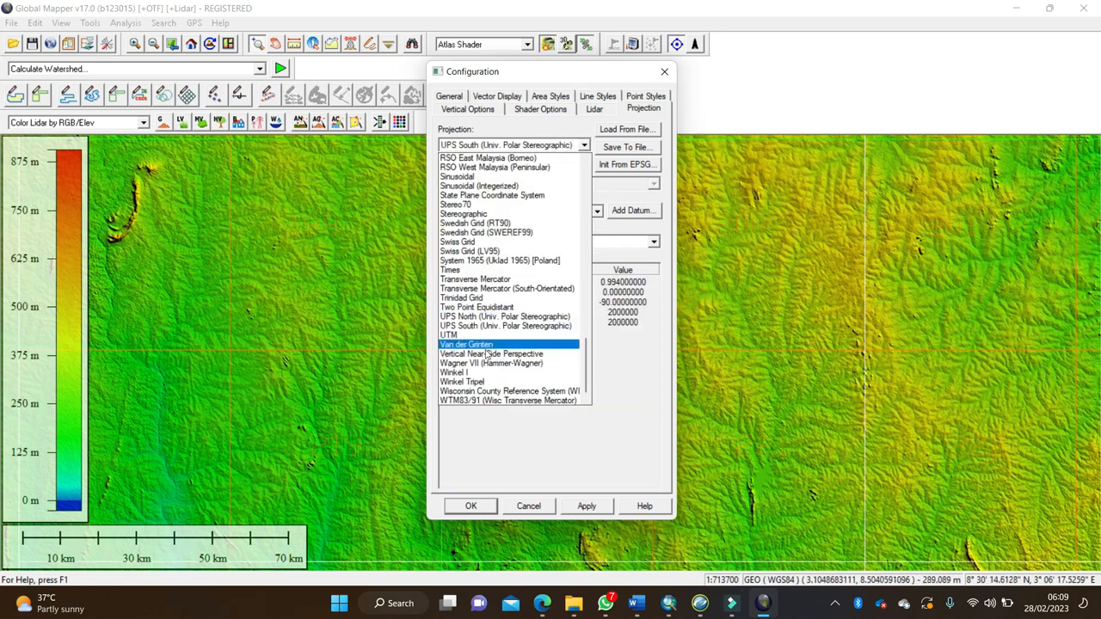
left_click(480, 334)
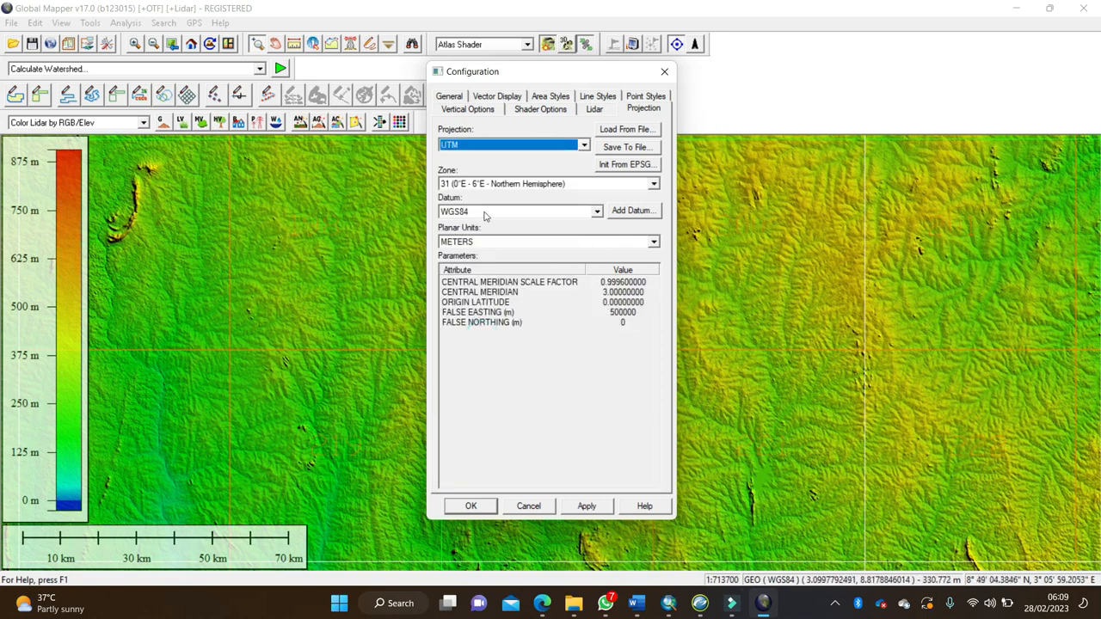
left_click(580, 184)
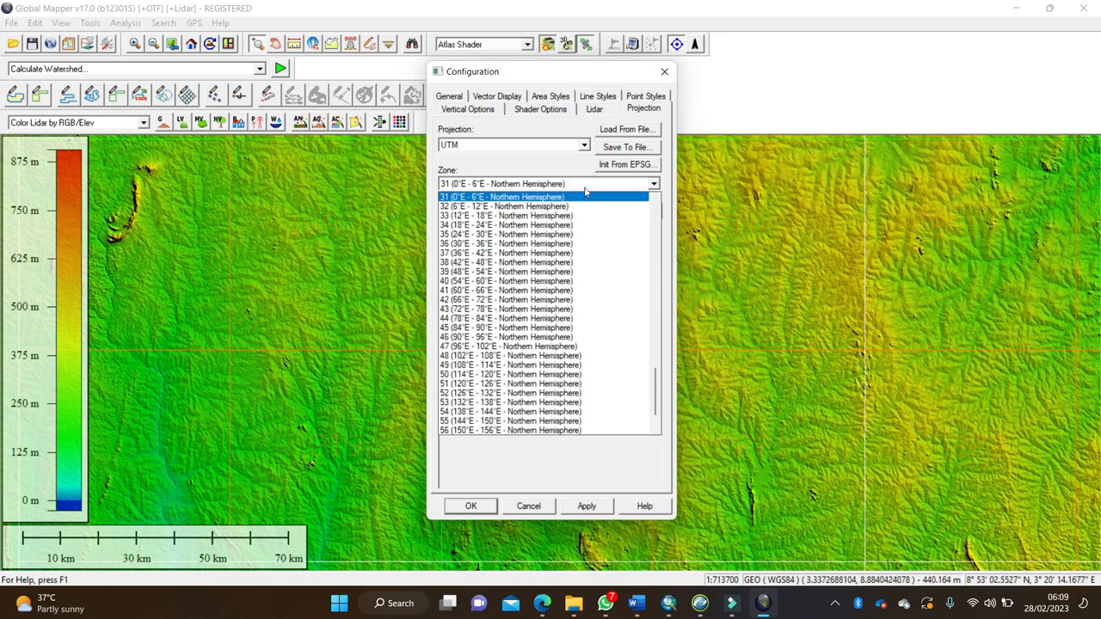
left_click(530, 207)
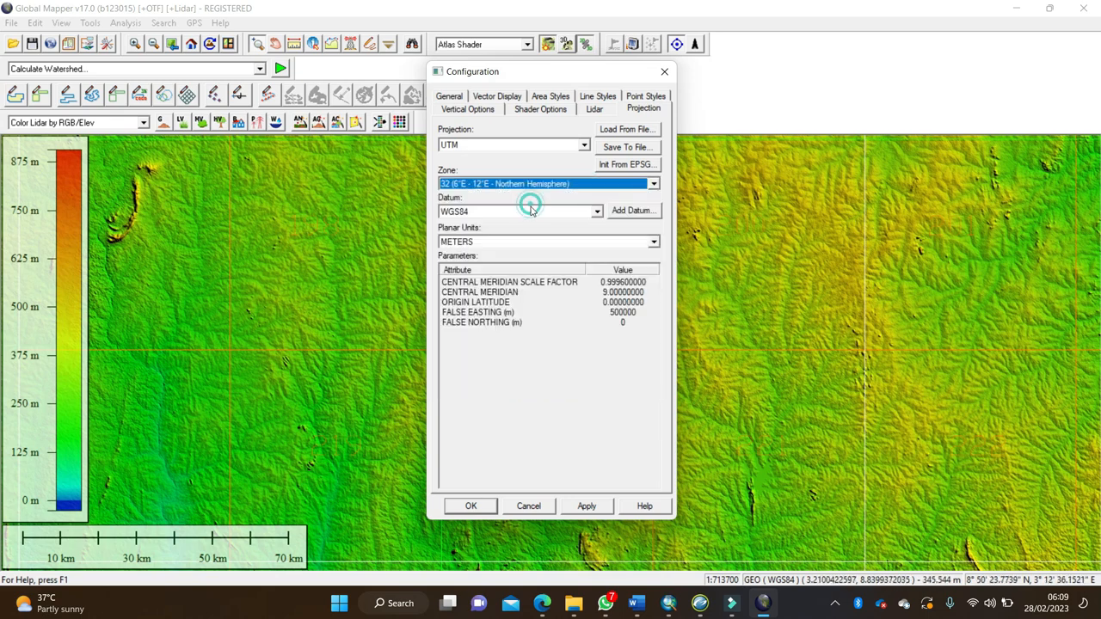
left_click(588, 508)
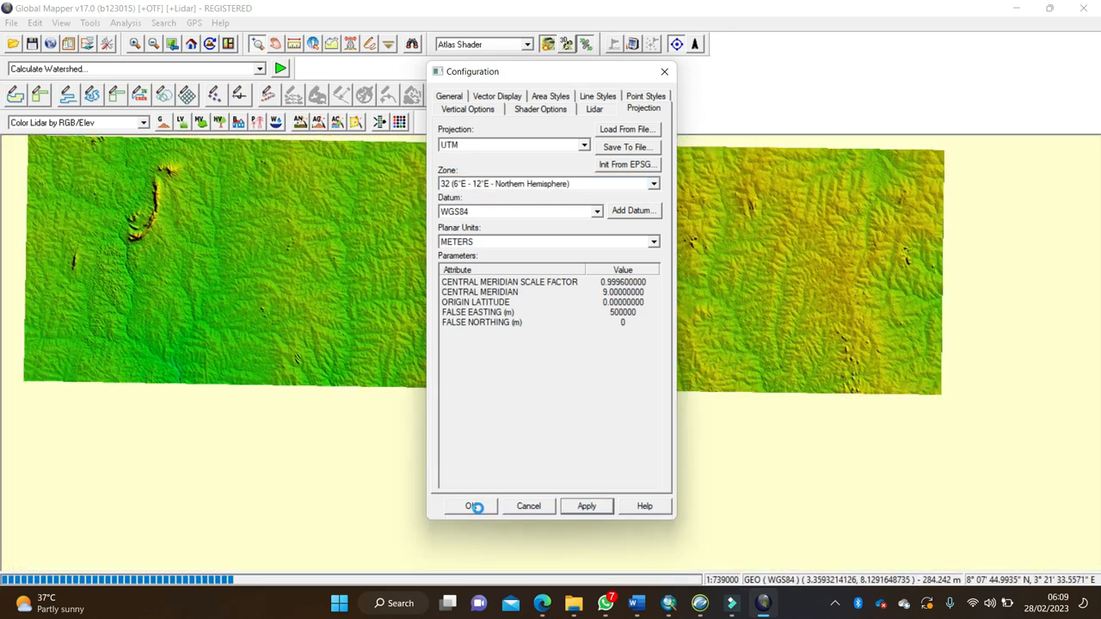
left_click(474, 507)
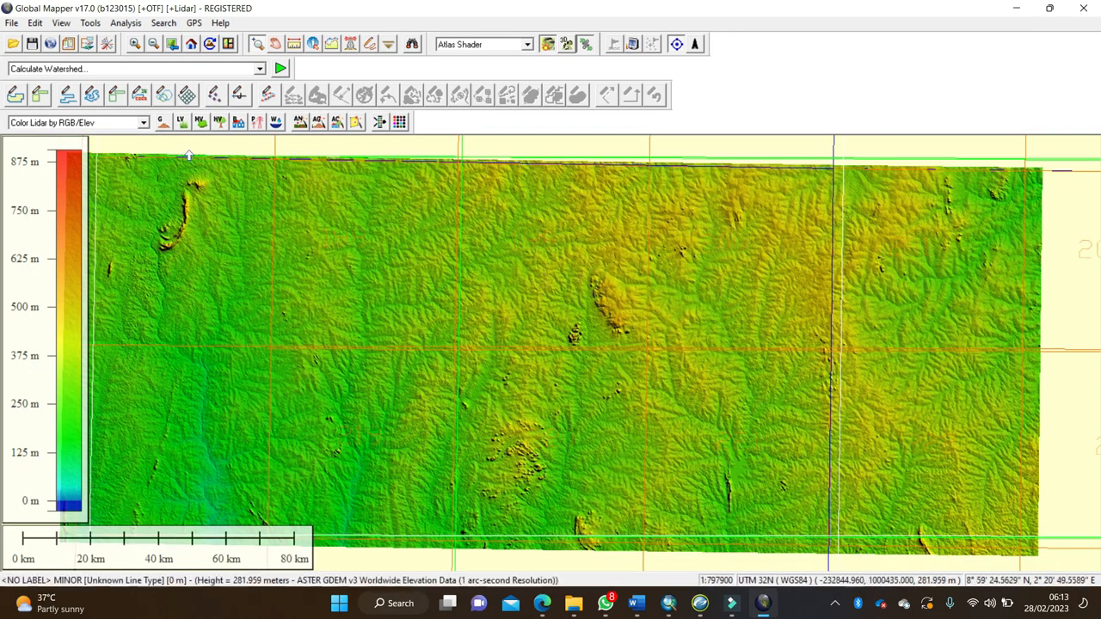
Step: Start a new elevation grid export in XYZ Grid format and proceed to its export options
left_click(11, 23)
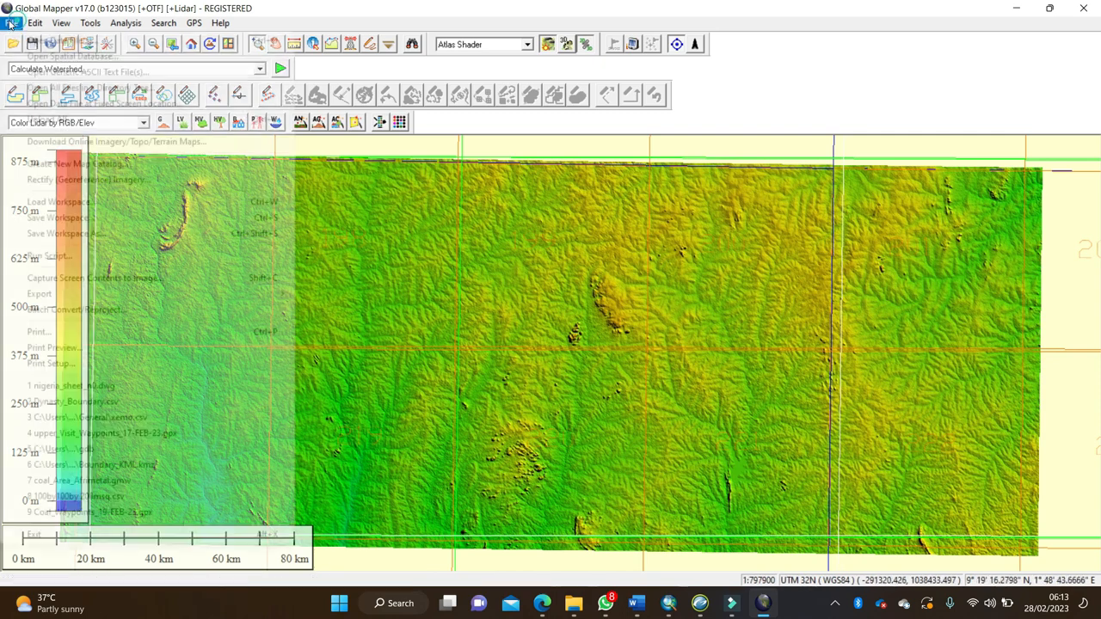
mouse_move(110, 299)
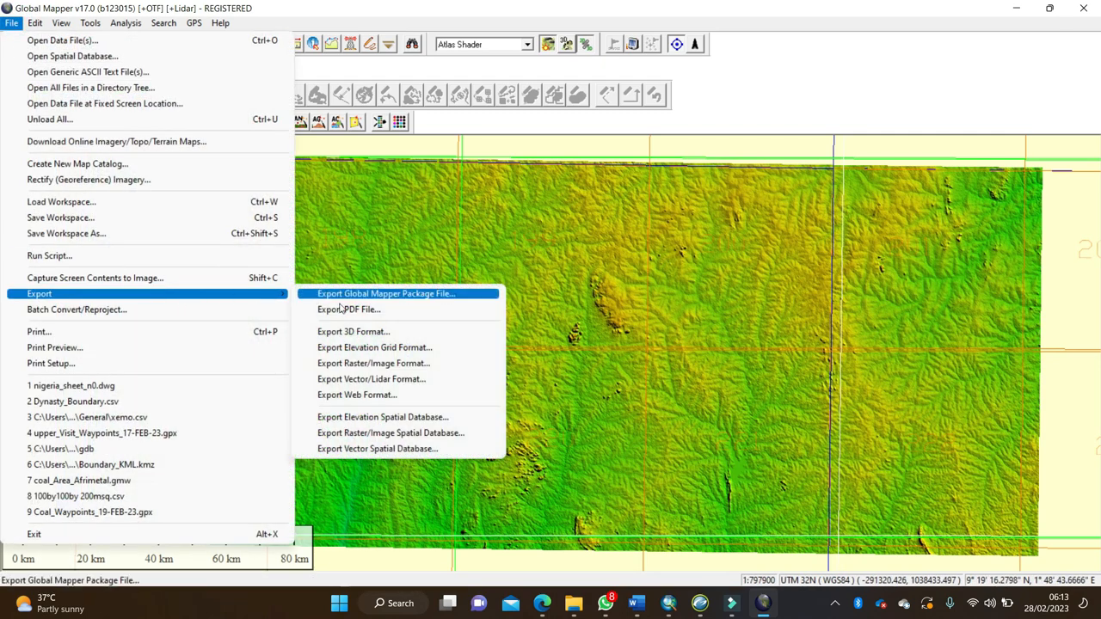
left_click(366, 348)
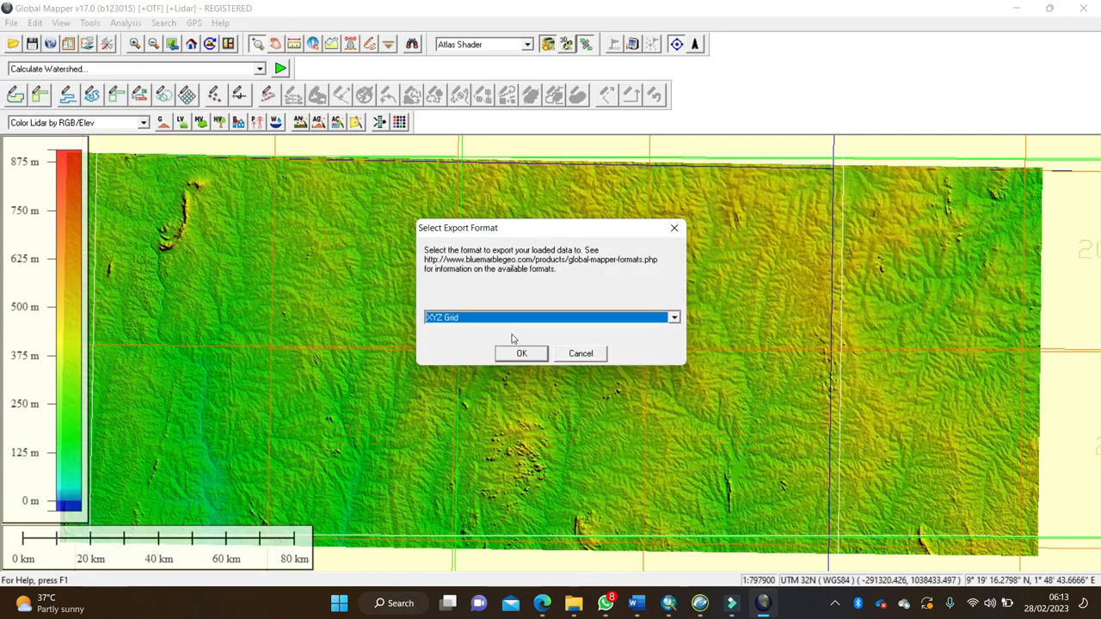
left_click(522, 355)
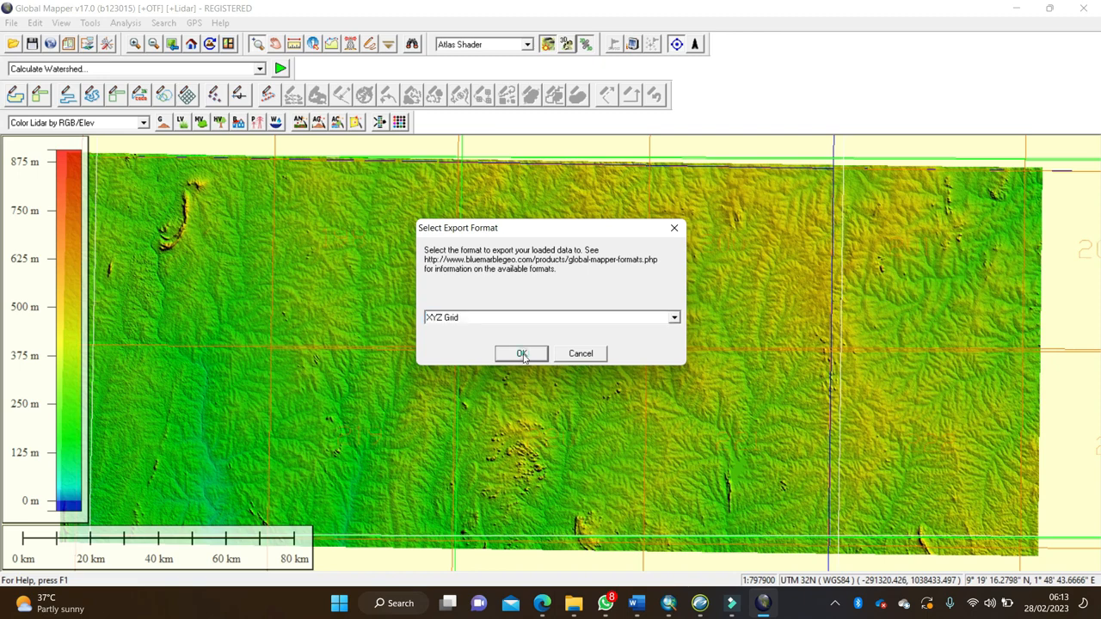
left_click(496, 384)
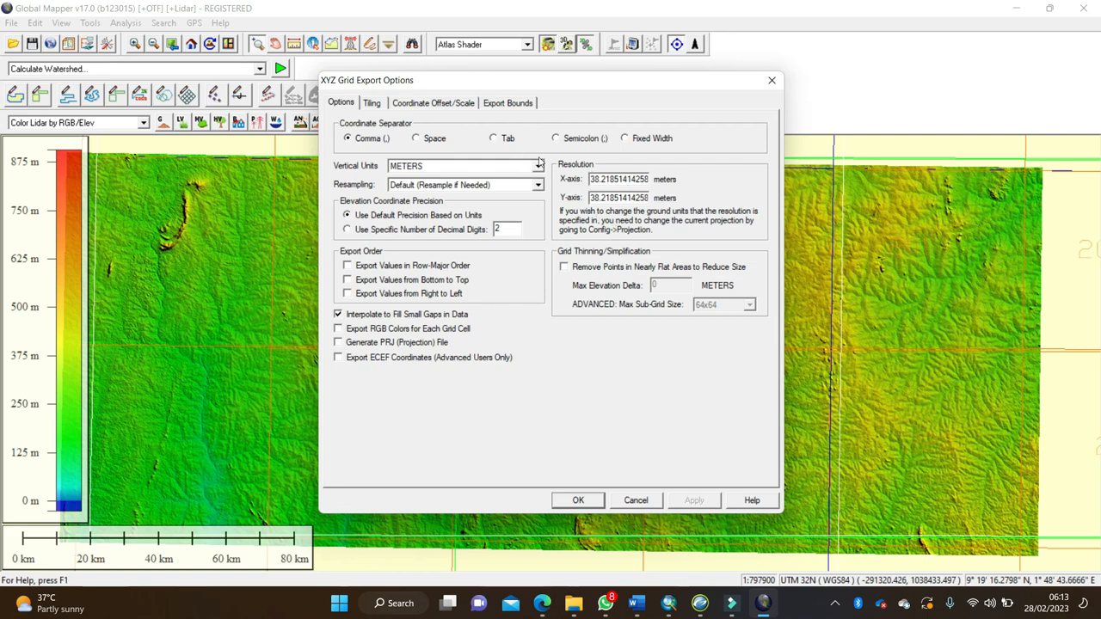
Step: Limit the export bounds to a drawn box covering the two stacked sheets 199 and 220
left_click(516, 105)
left_click(503, 141)
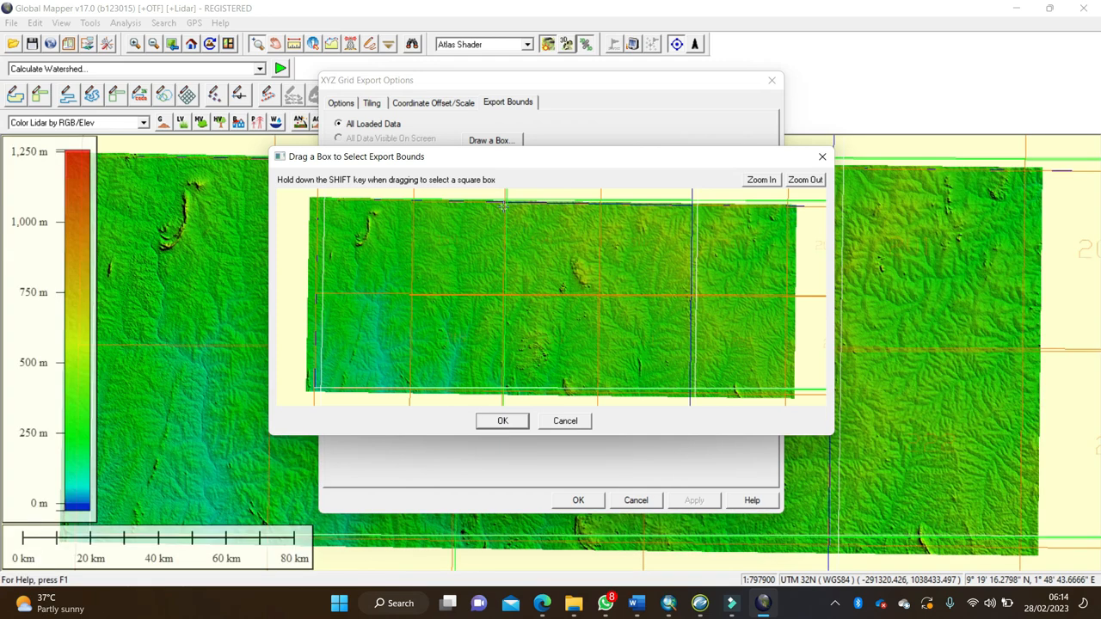
left_click_drag(505, 203, 600, 387)
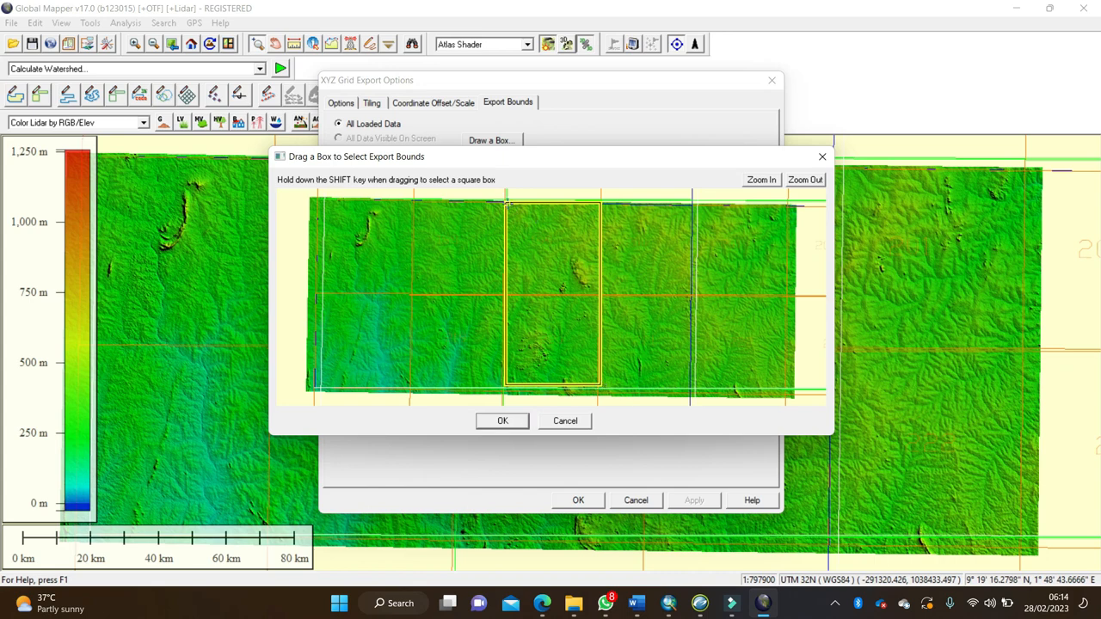
left_click(506, 423)
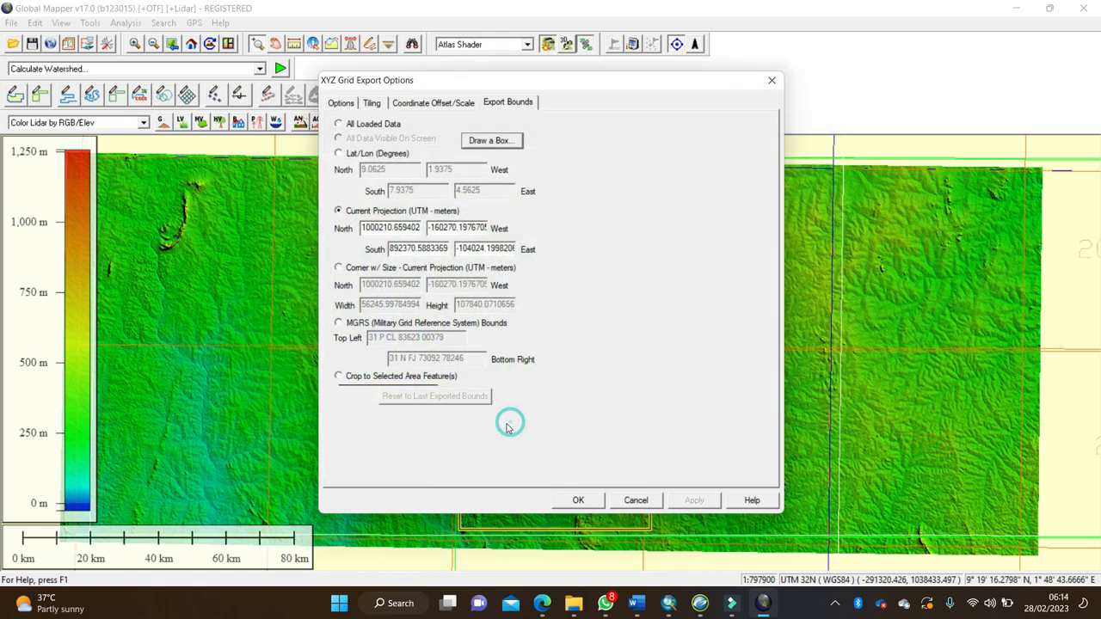
Step: Export the bounded elevation data as an XYZ grid file named xyz-199_200 and switch to Oasis montaj
left_click(578, 501)
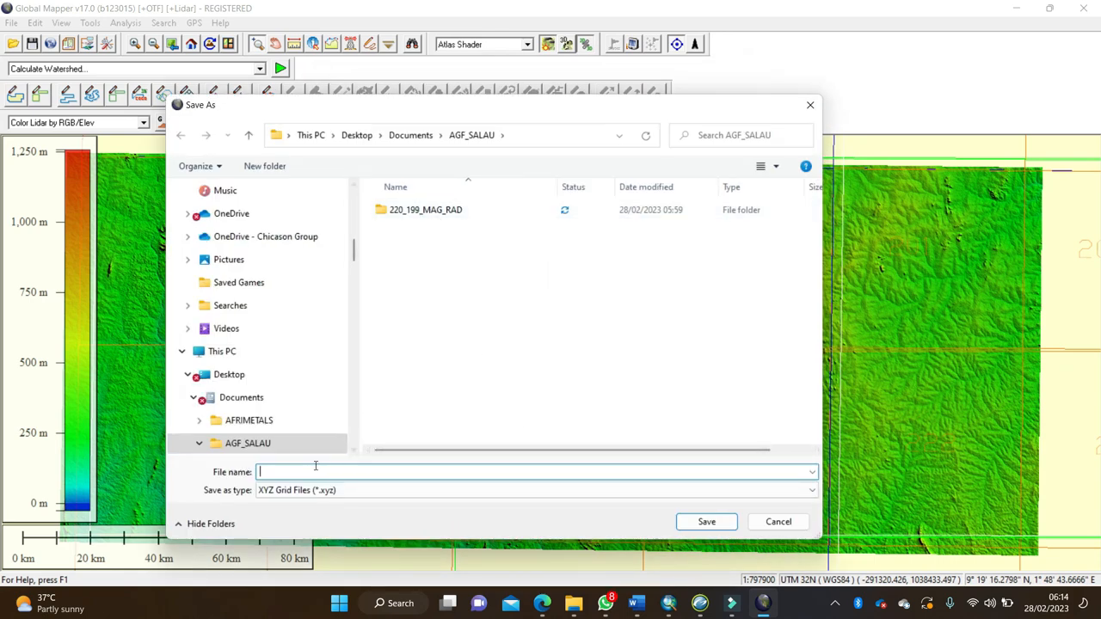
type("xyz-199_200")
left_click(703, 523)
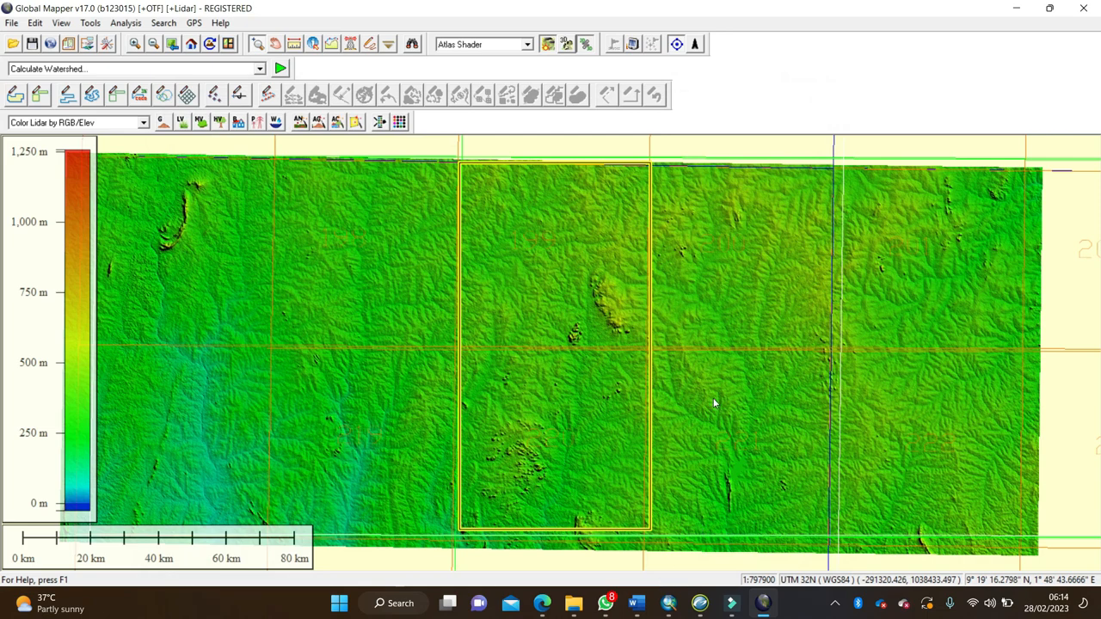
left_click(700, 603)
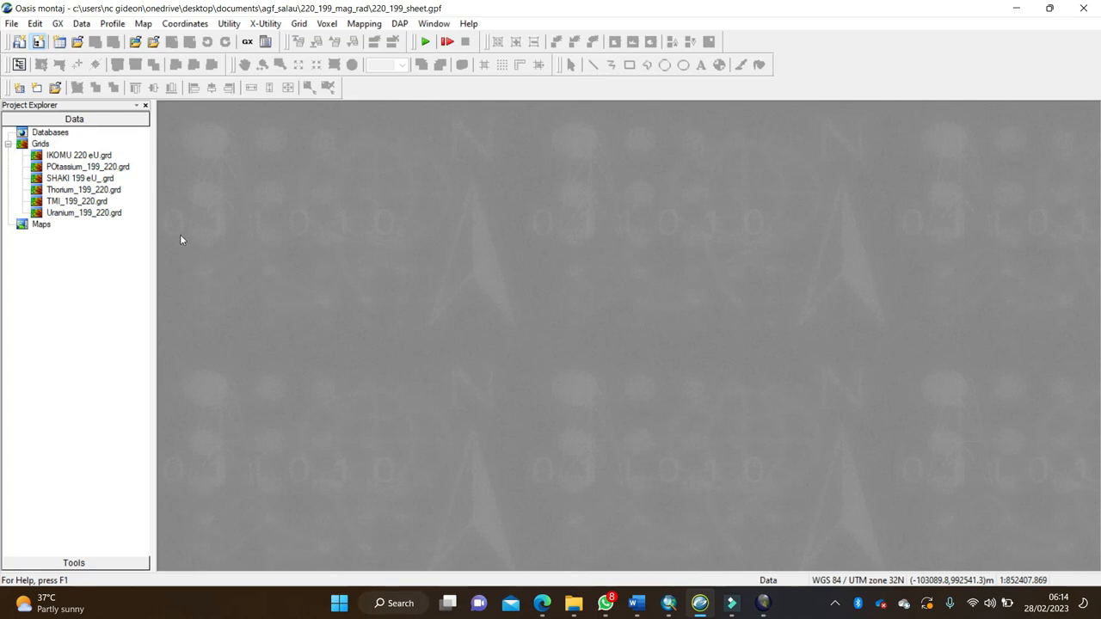
right_click(51, 133)
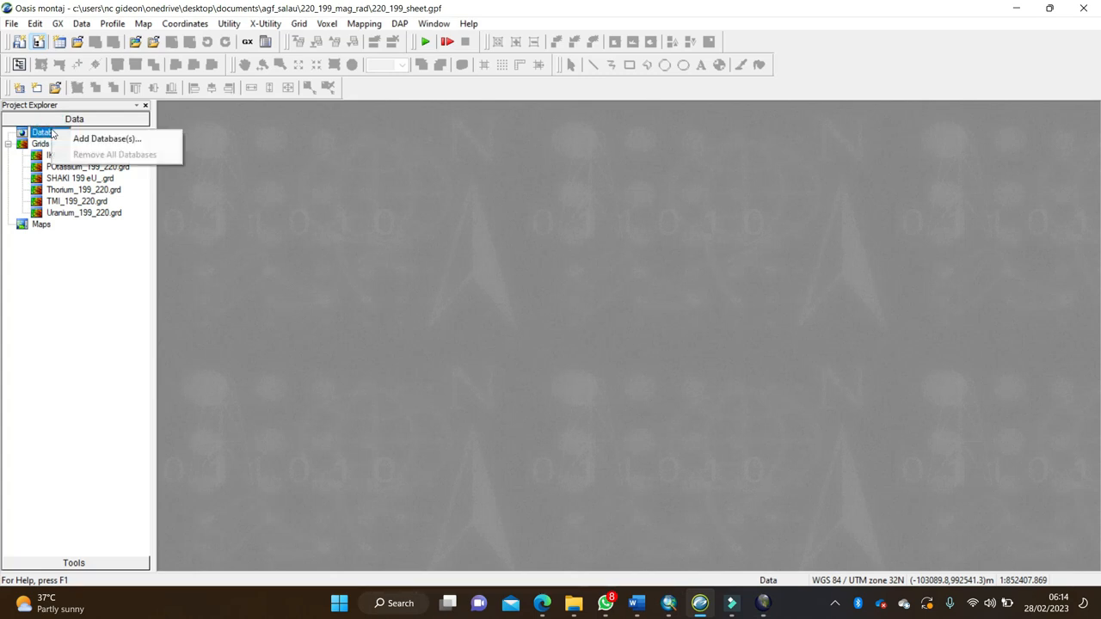
left_click(99, 140)
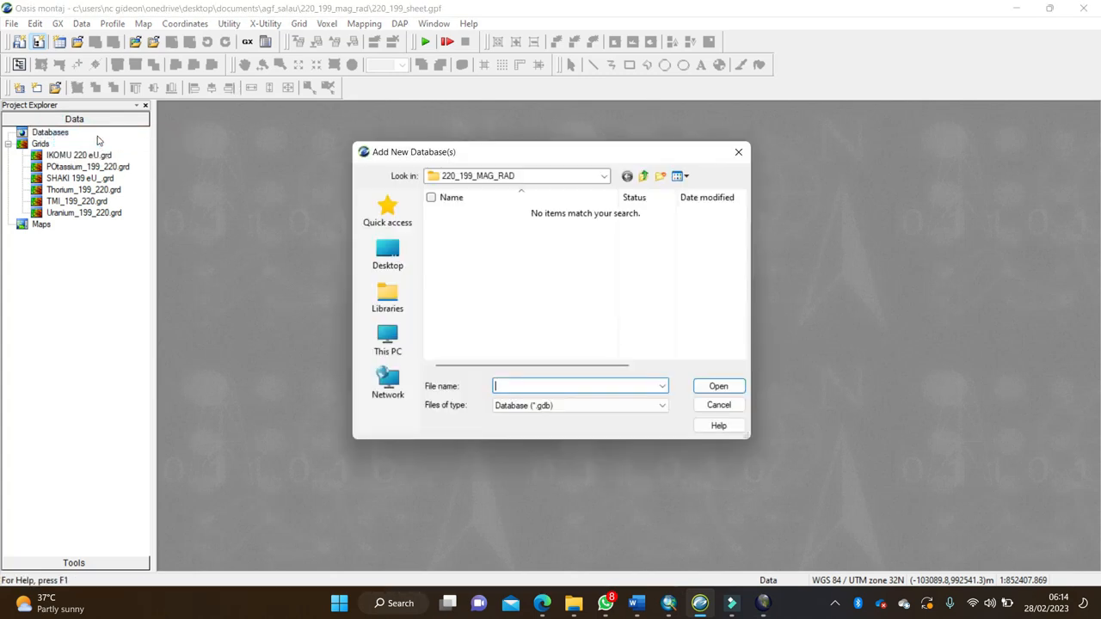
left_click(739, 152)
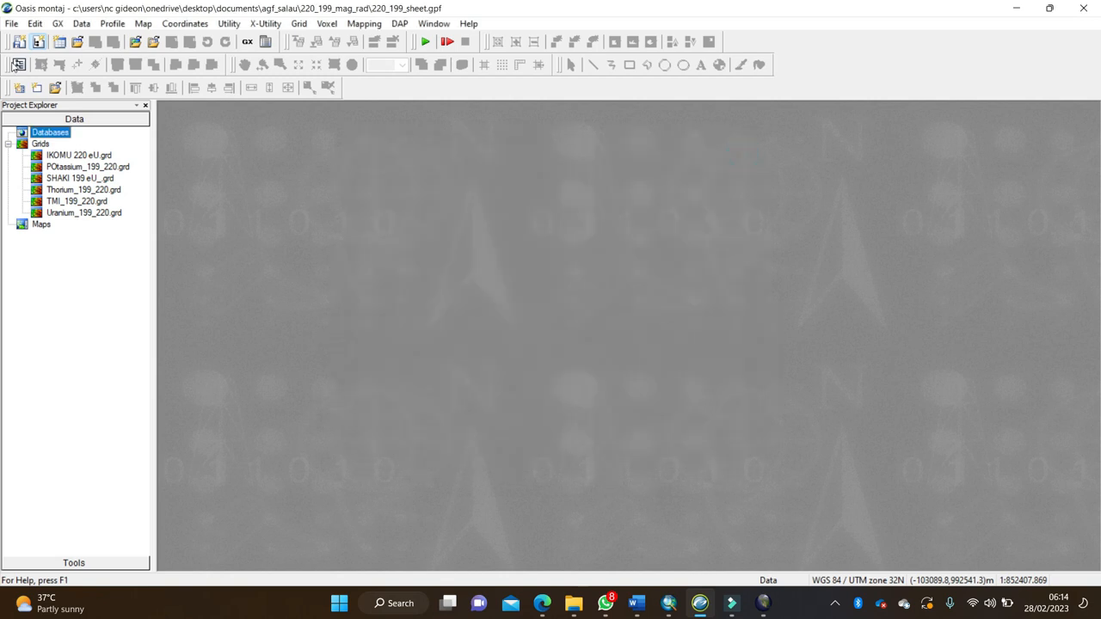
Step: Create a new database named ELevation in the 220_199_sheet project
left_click(82, 23)
left_click(90, 40)
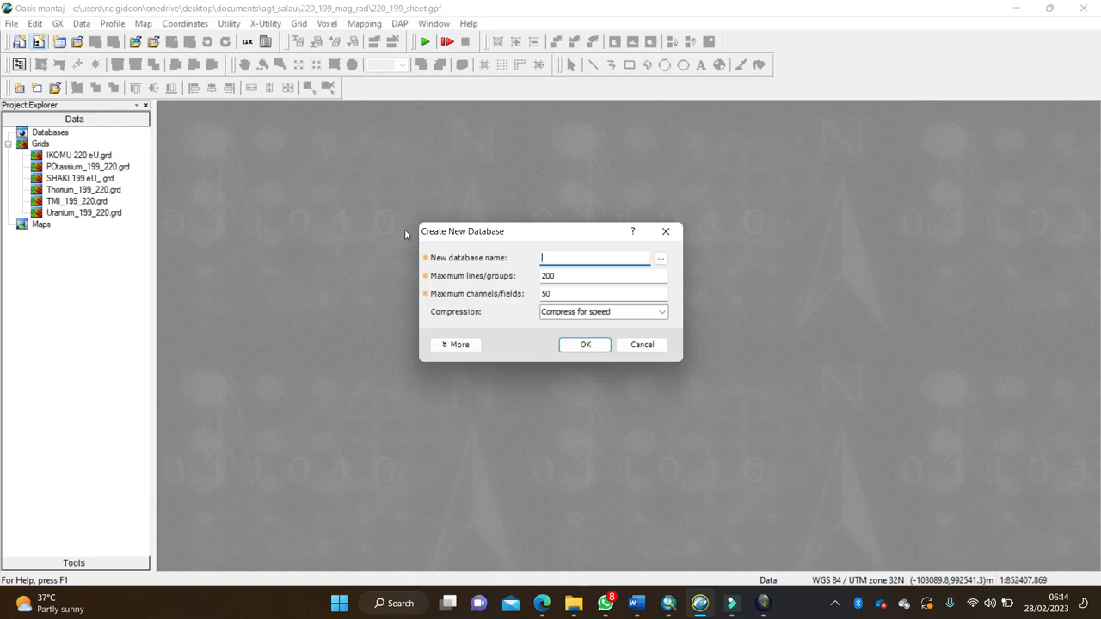
type("ELevation")
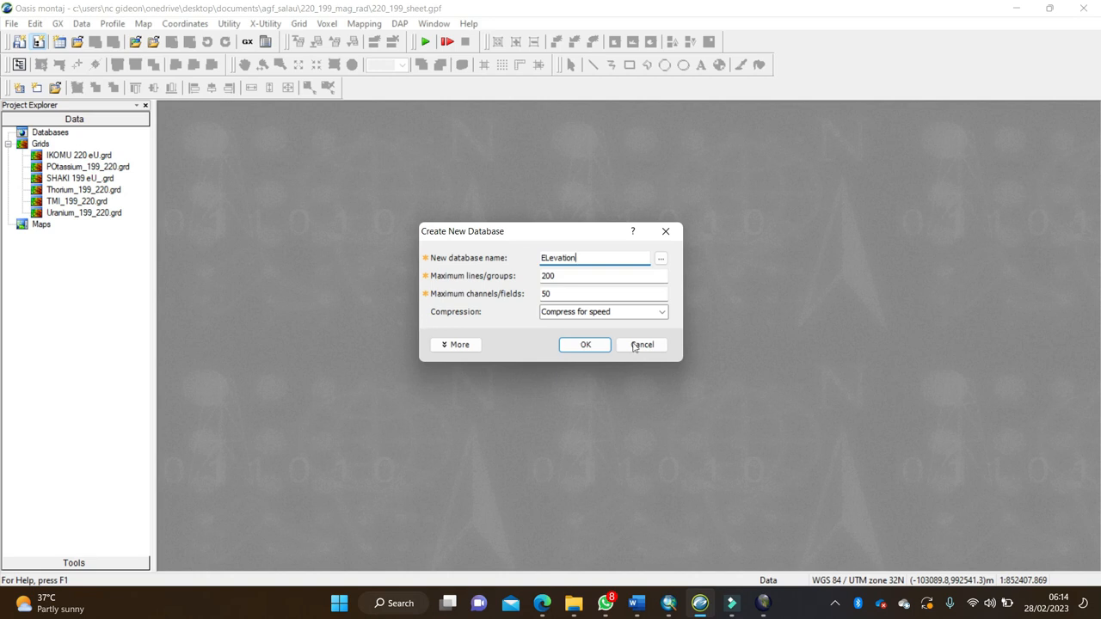
left_click(580, 346)
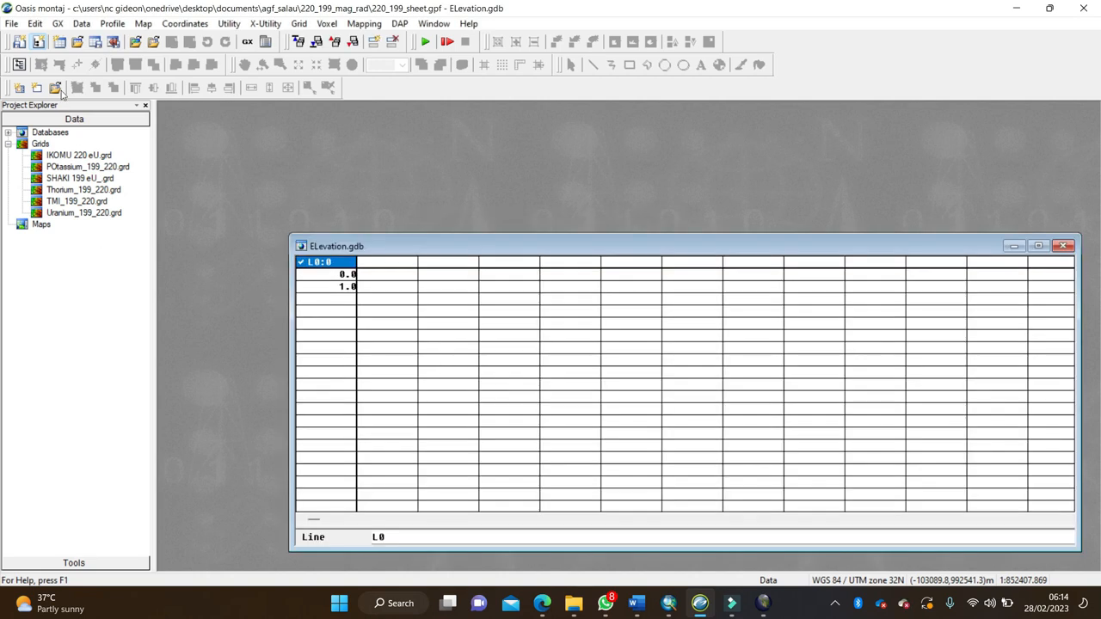
Step: Choose xyz-199_200.xyz from the AGF_SALAU folder as the ASCII file to import and start the import wizard
left_click(82, 25)
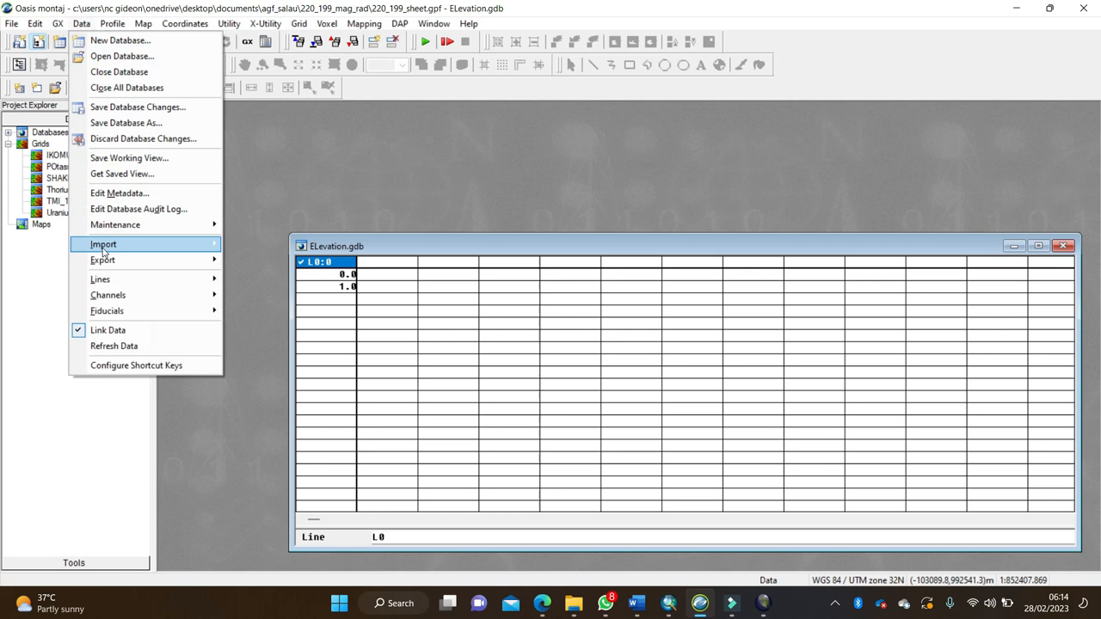
mouse_move(124, 248)
left_click(258, 244)
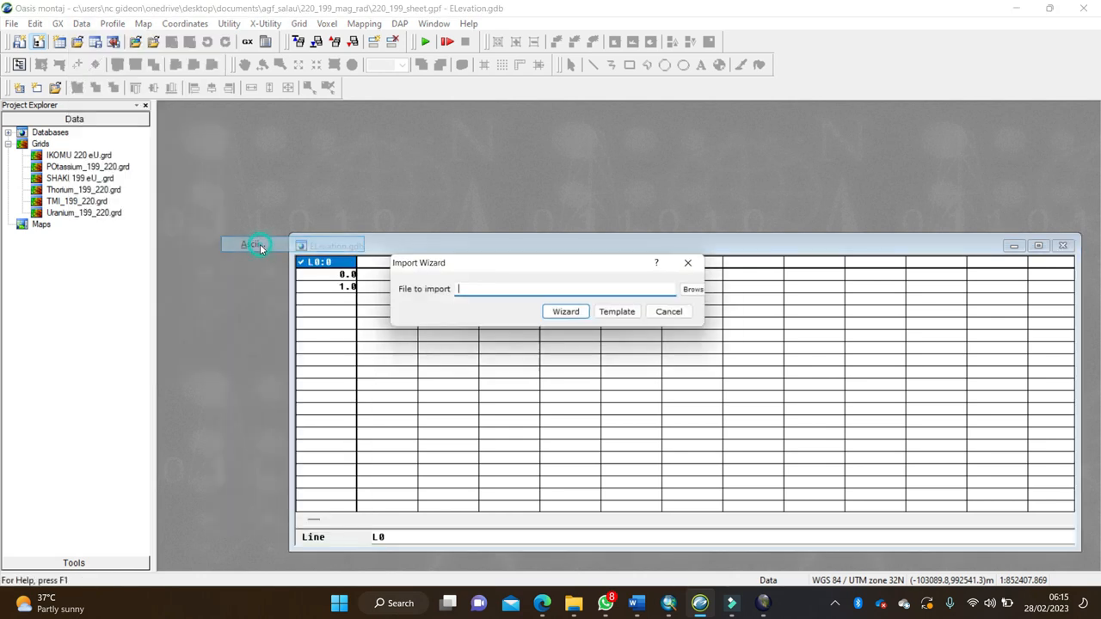
left_click(702, 291)
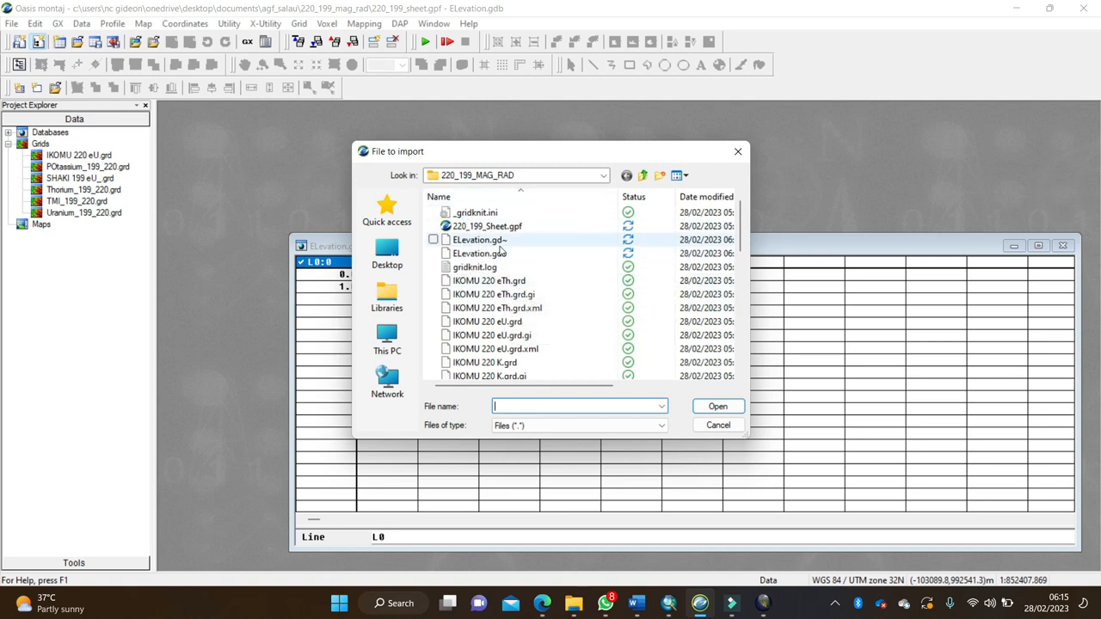
scroll(551, 318, "down", 10)
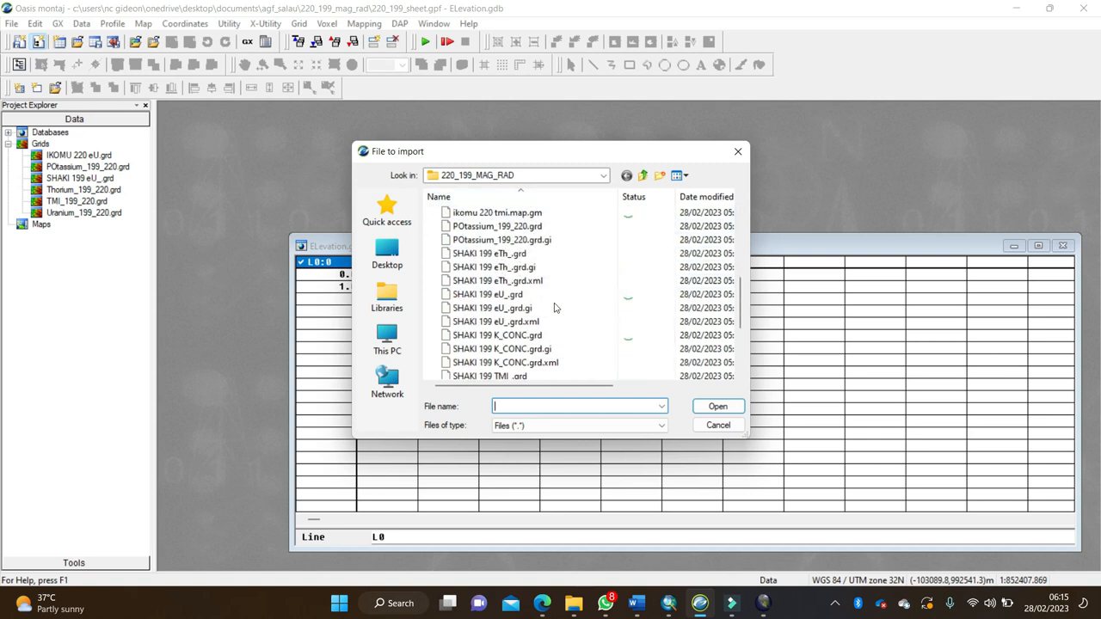
scroll(550, 327, "up", 5)
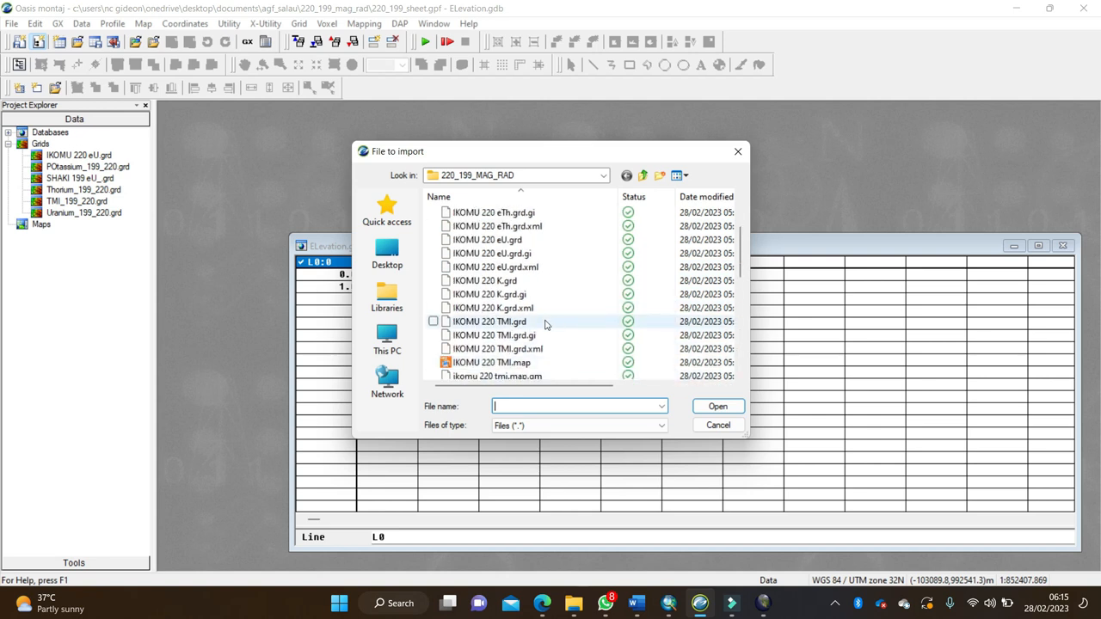
scroll(542, 329, "up", 2)
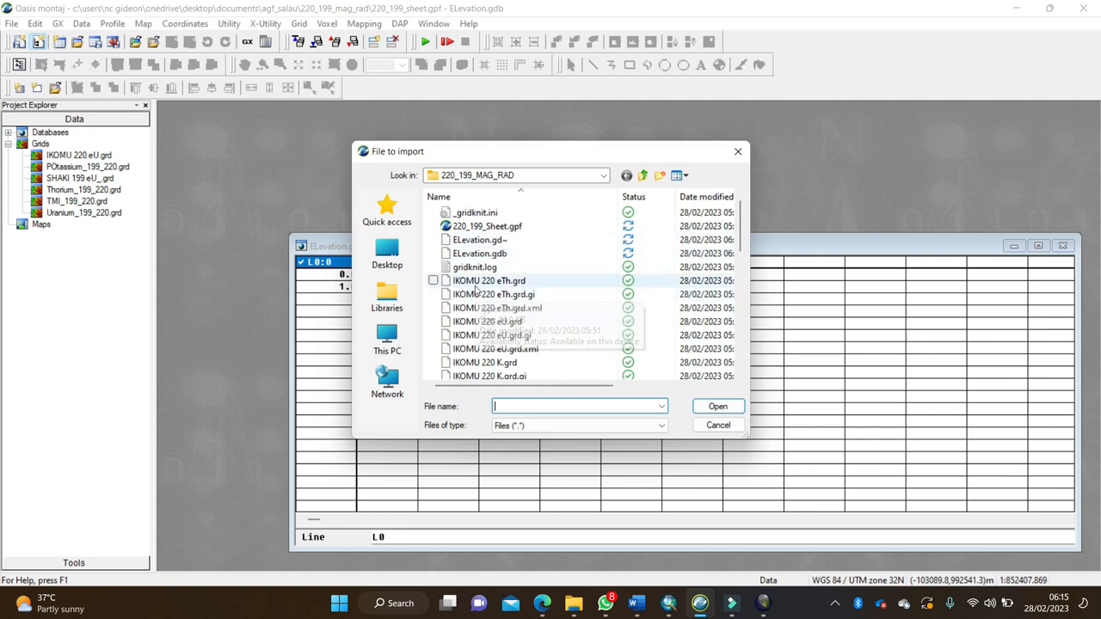
scroll(555, 340, "down", 5)
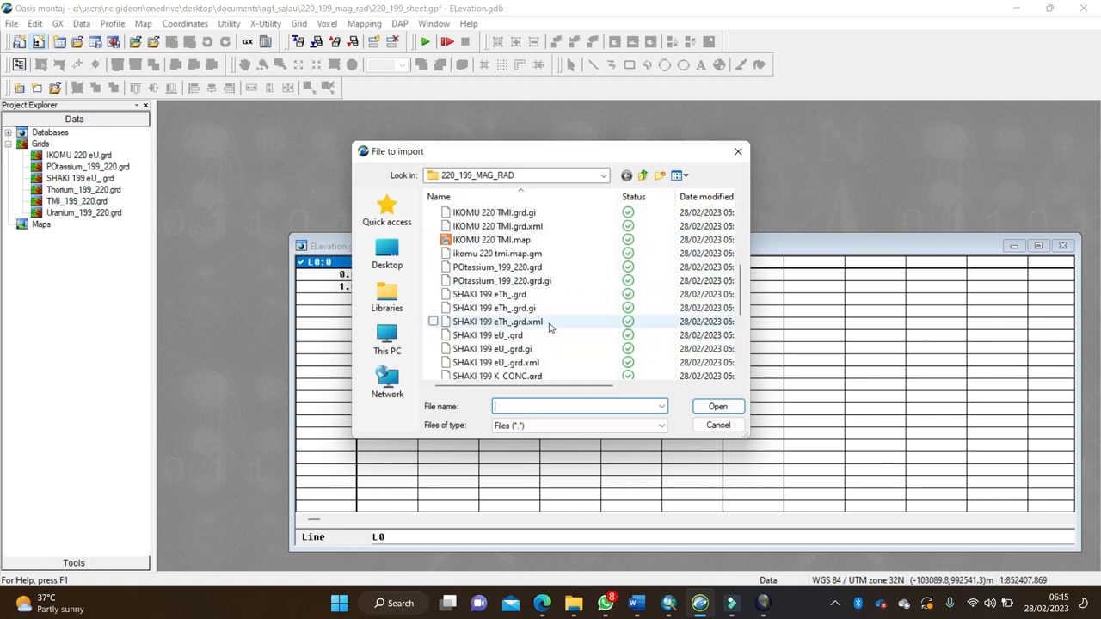
left_click(642, 175)
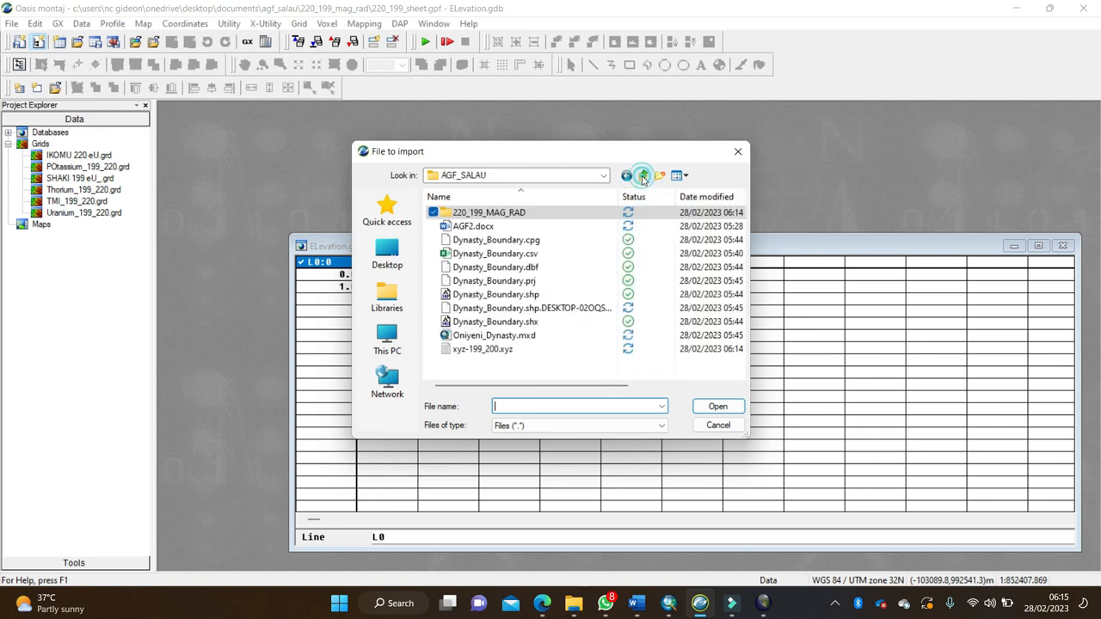
double_click(496, 349)
left_click(573, 313)
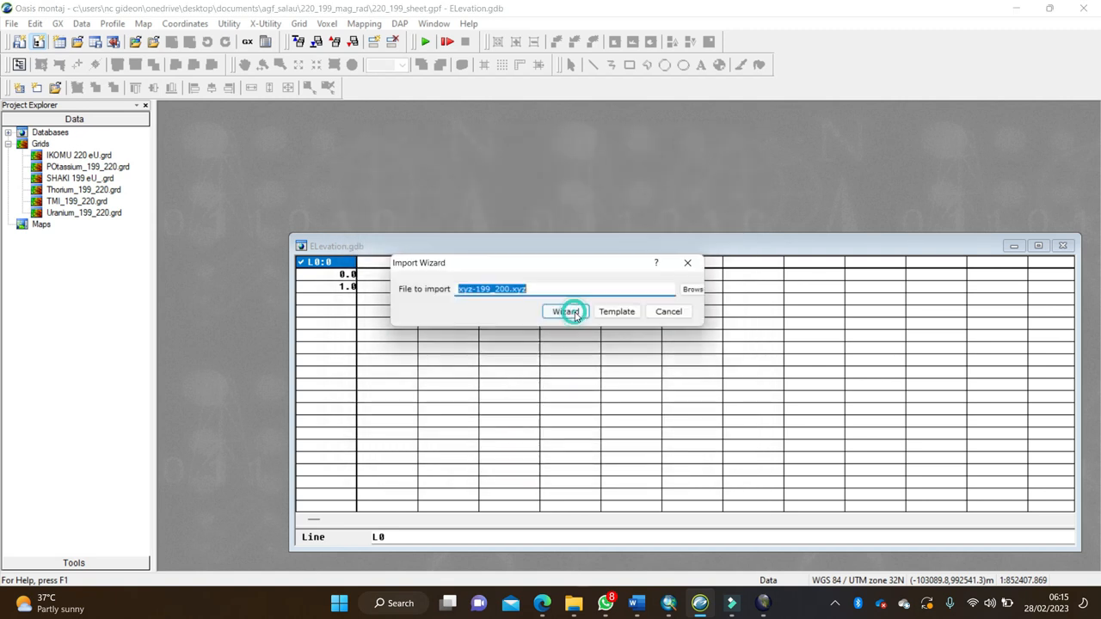
left_click(571, 317)
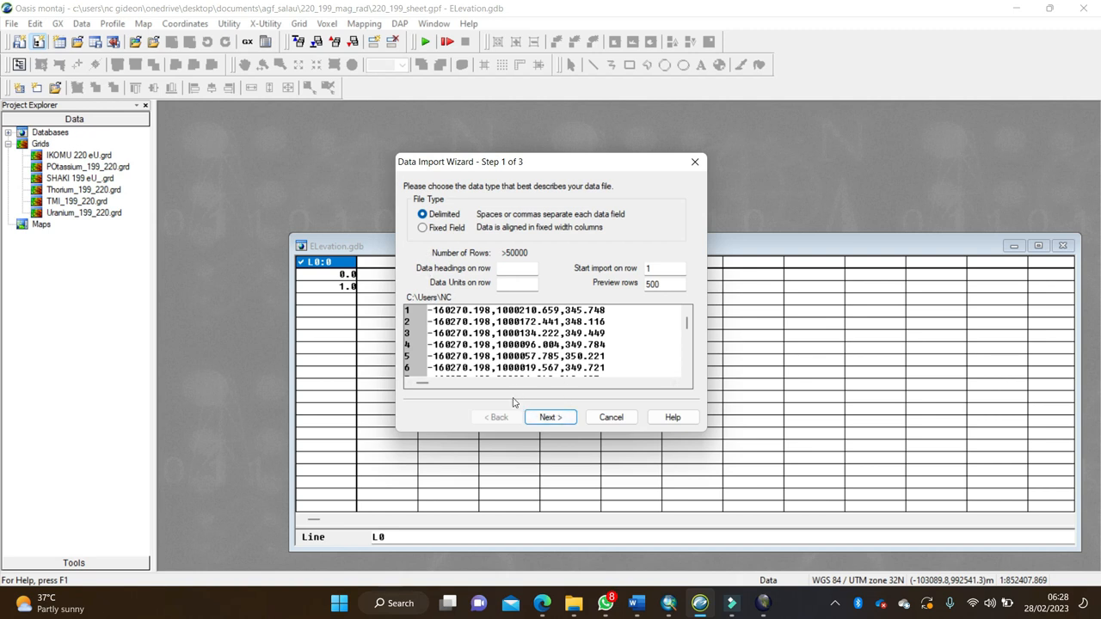
Step: Import the delimited file's three columns as channels x, y and z, without saving an import template
left_click(550, 417)
left_click(549, 418)
left_click(614, 200)
left_click(497, 322)
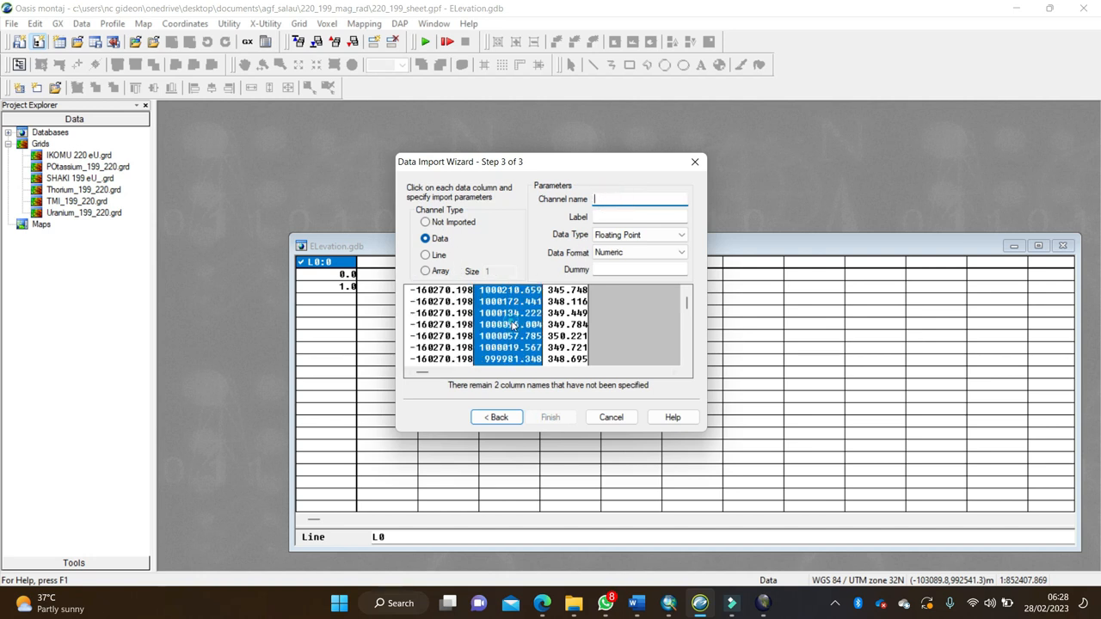
type("y")
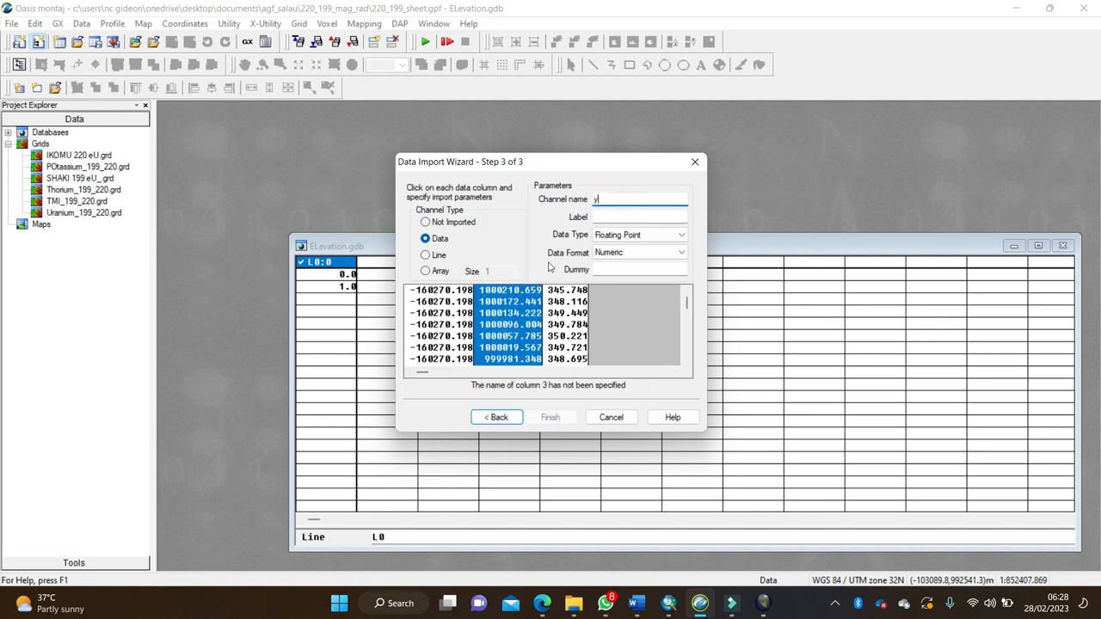
left_click(565, 317)
type("z")
left_click(553, 424)
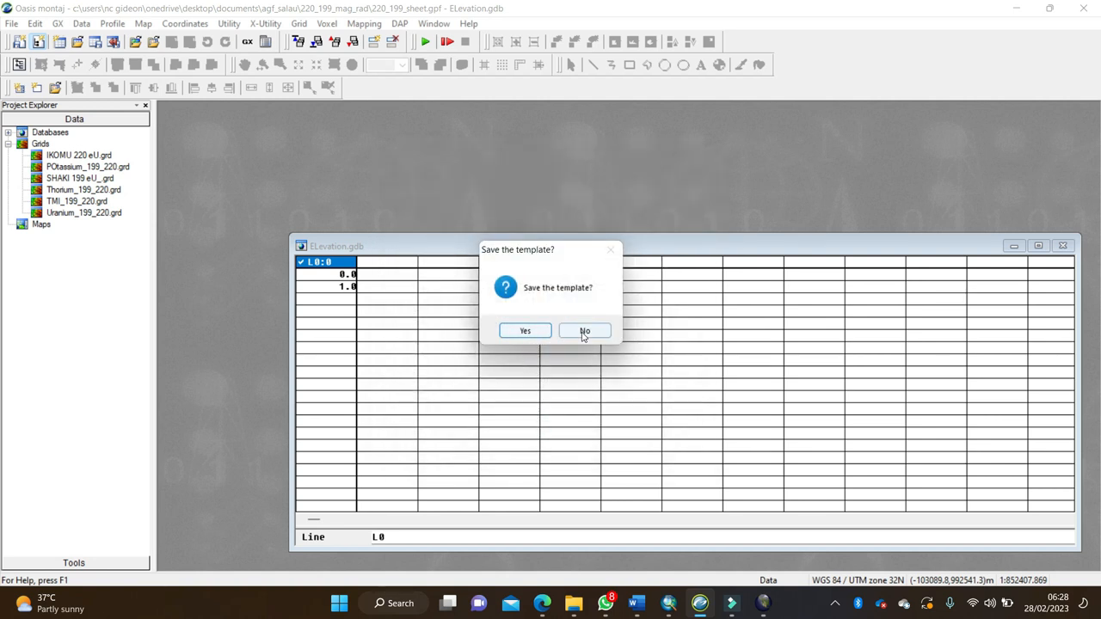
left_click(584, 331)
Step: Save the changes to the open documents and reposition the ELevation database window
left_click(558, 335)
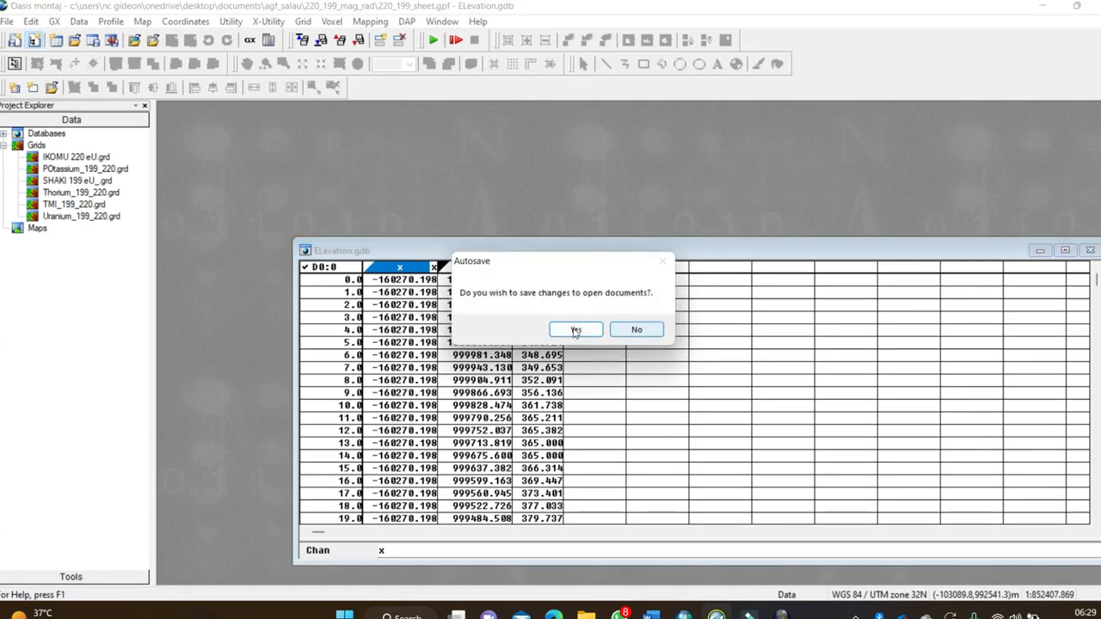
left_click(576, 327)
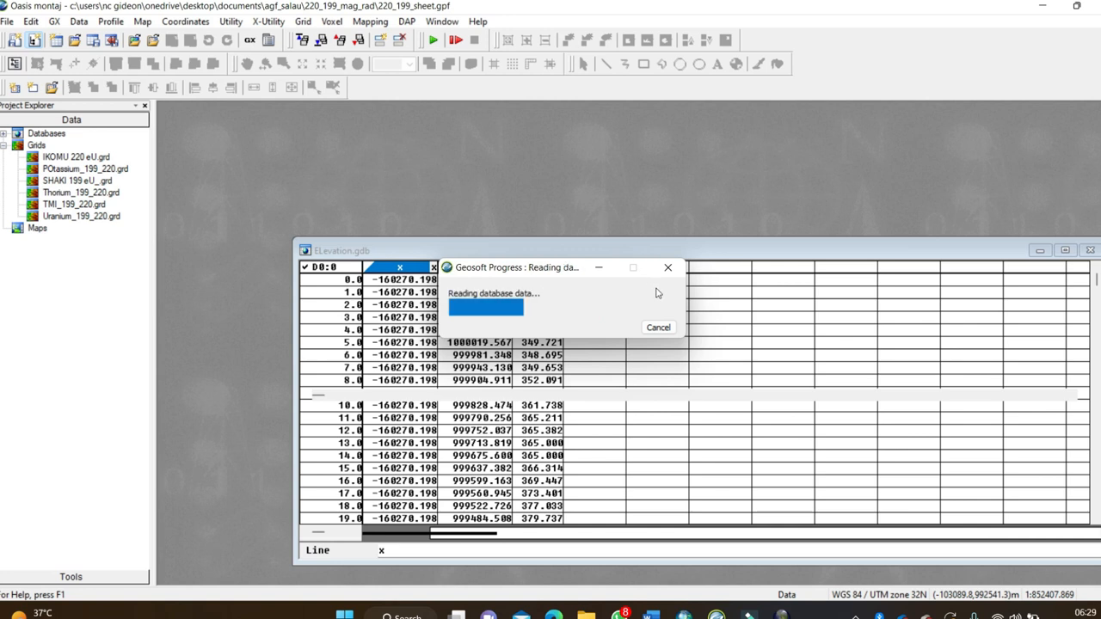
left_click_drag(549, 256, 482, 197)
Step: Grid the z channel with minimum curvature into a grid named Elev with a cell size of 50
left_click(368, 22)
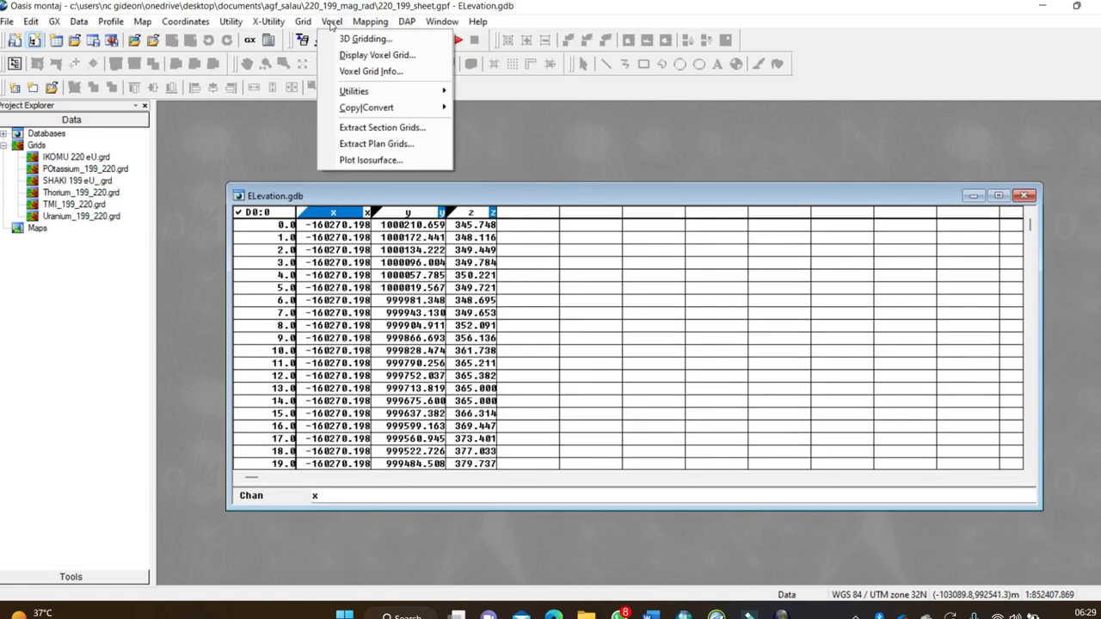
left_click(327, 40)
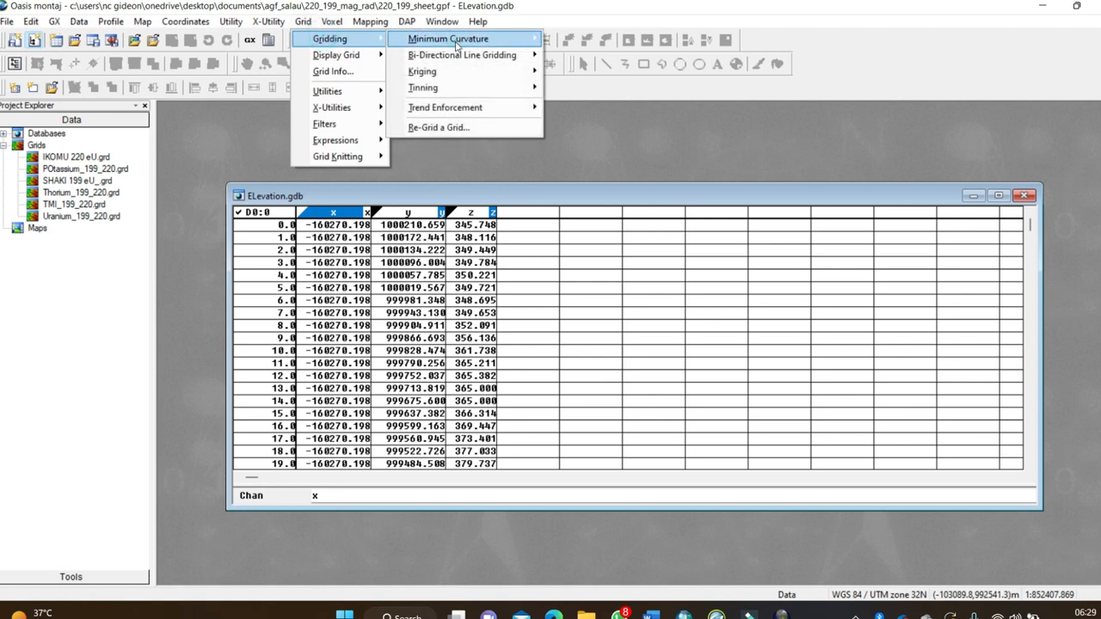
mouse_move(447, 39)
left_click(594, 39)
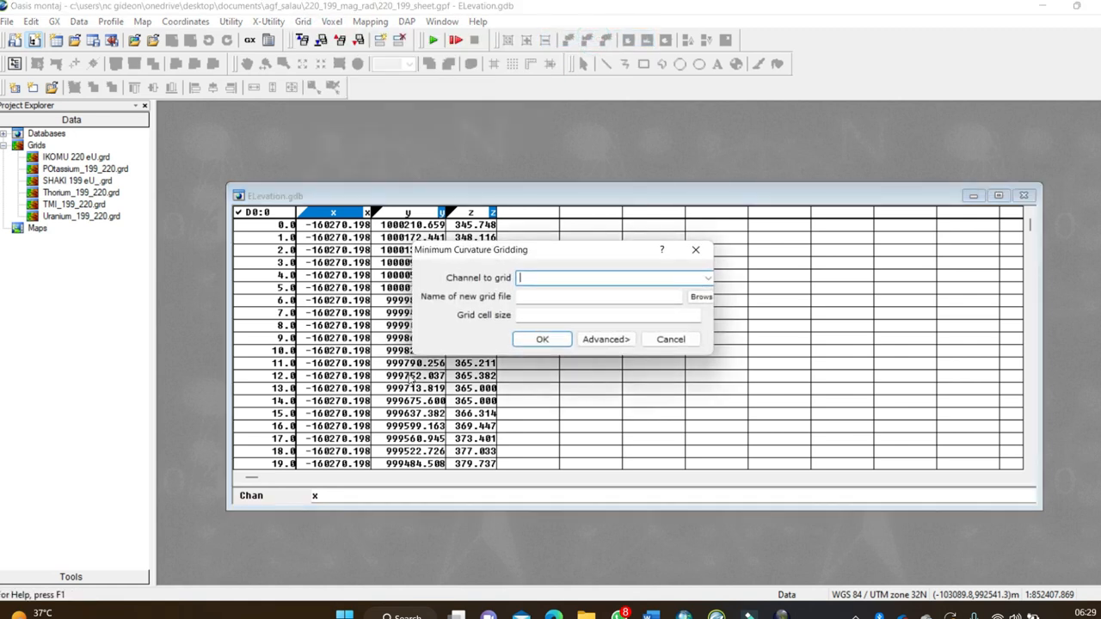
left_click(708, 277)
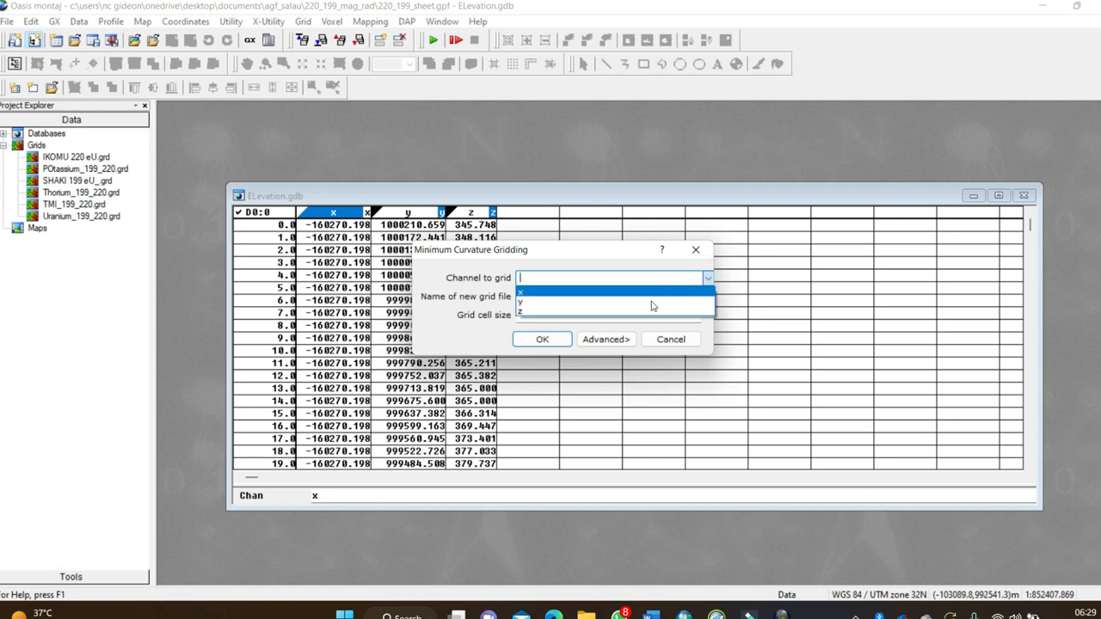
left_click(550, 310)
left_click(581, 298)
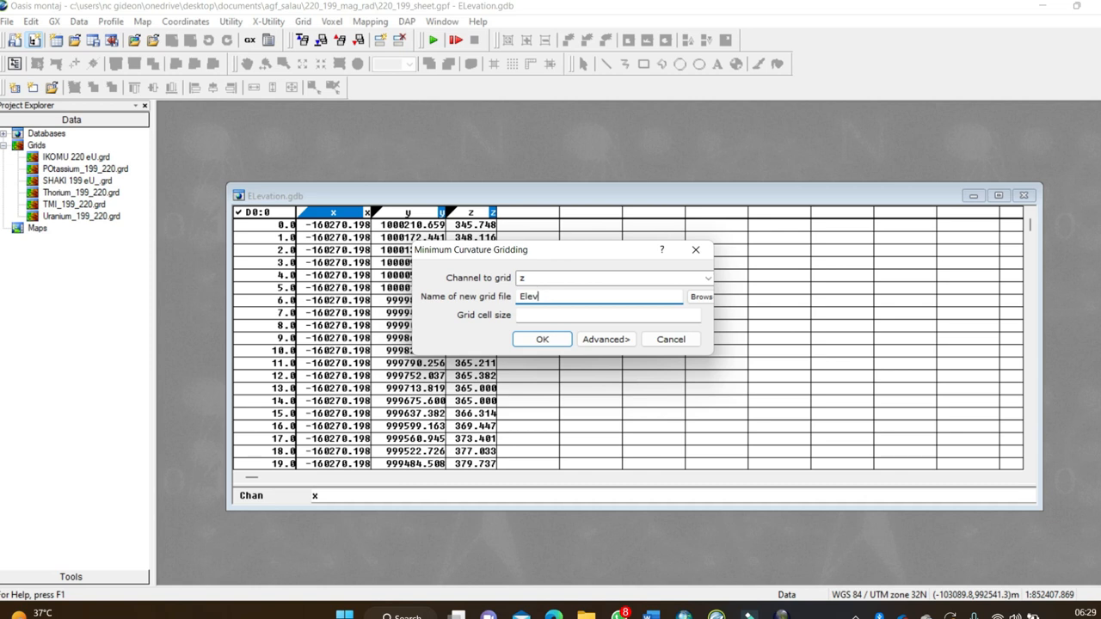
left_click(546, 316)
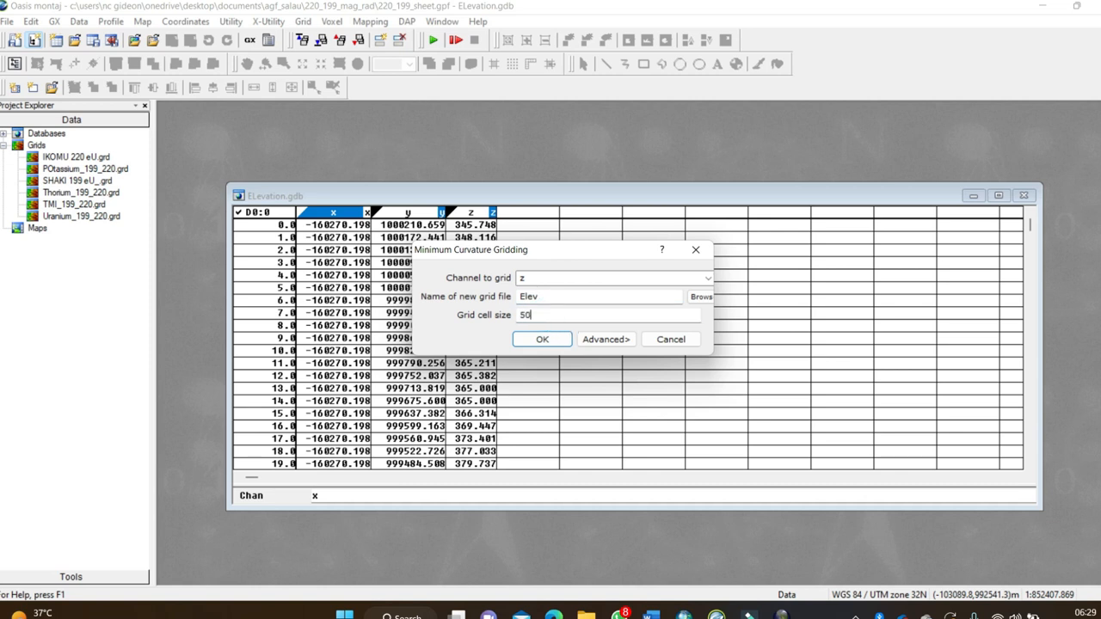
left_click(544, 340)
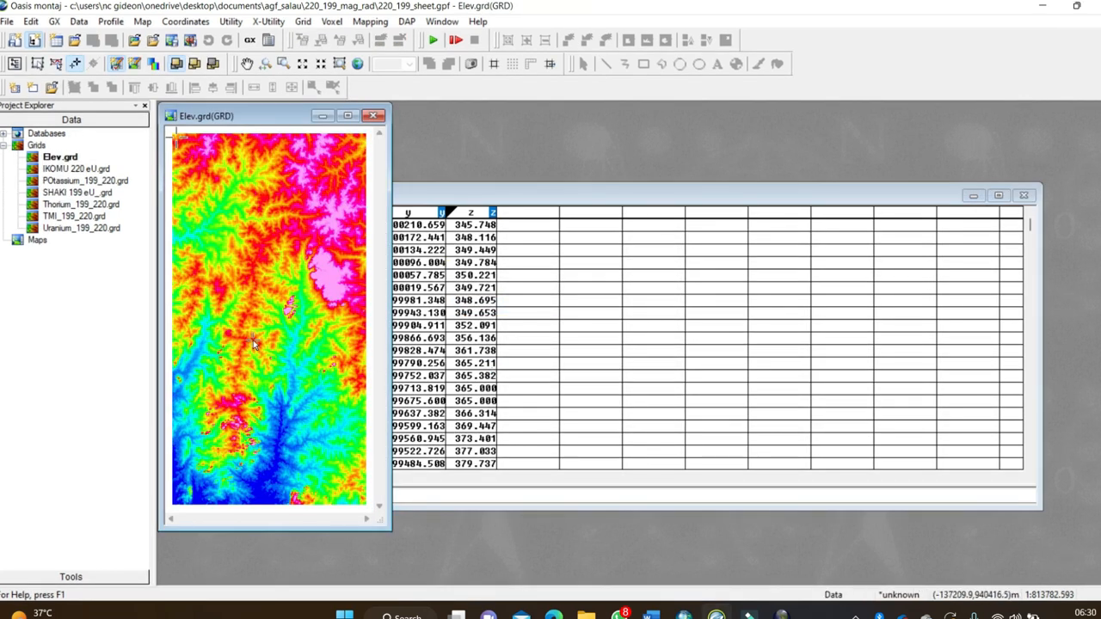
Step: Close the ELevation database and reposition the slightly widened Elev grid window
left_click(1023, 196)
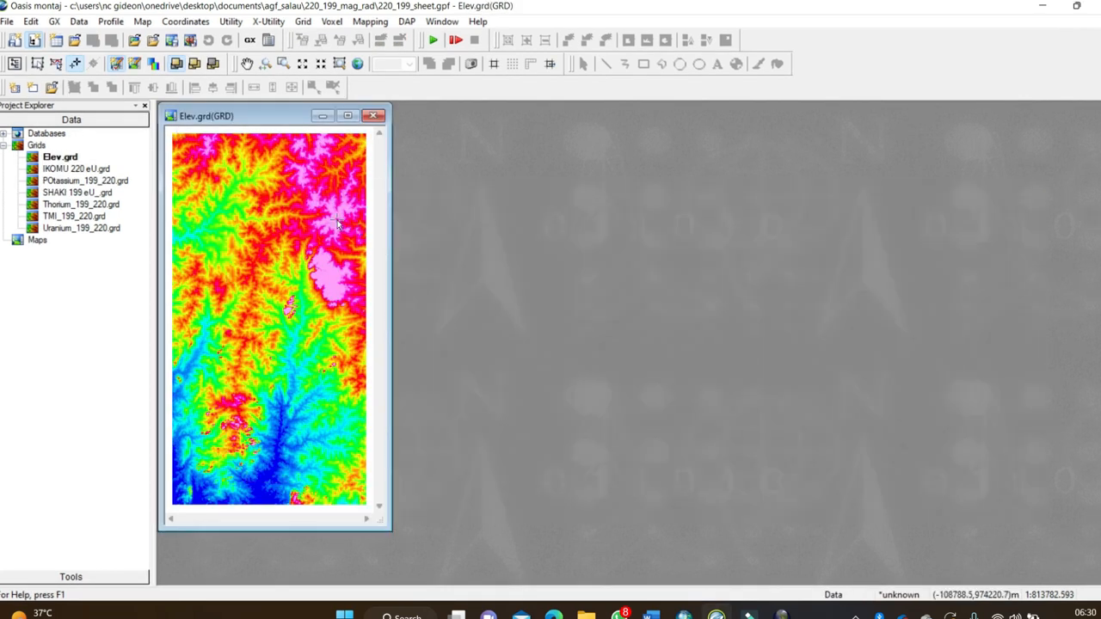
left_click_drag(273, 120, 338, 136)
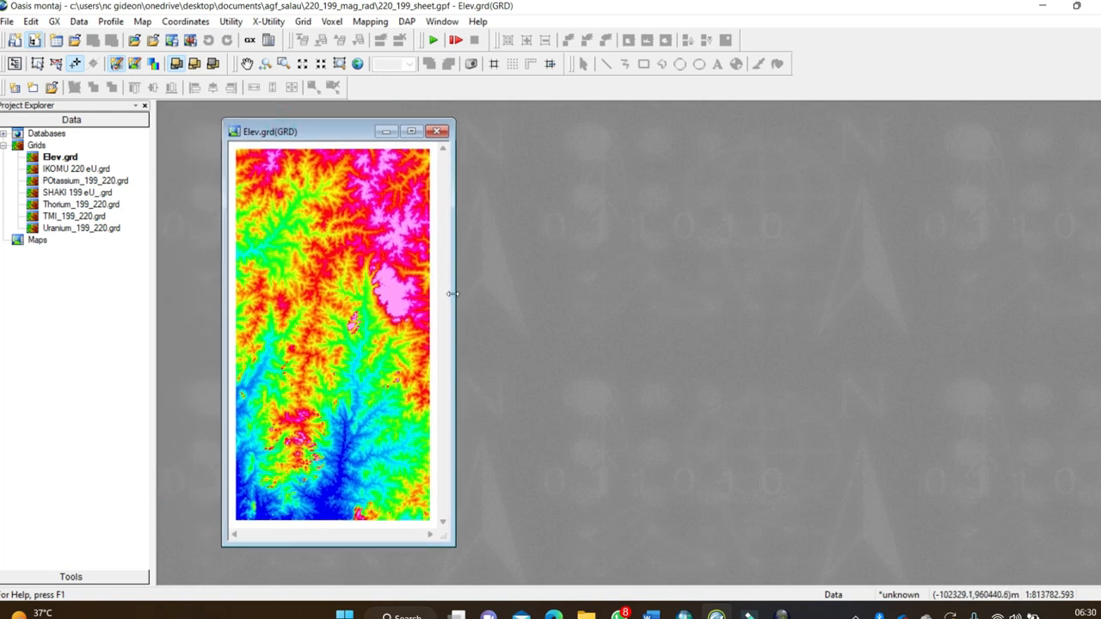
left_click_drag(453, 296, 464, 317)
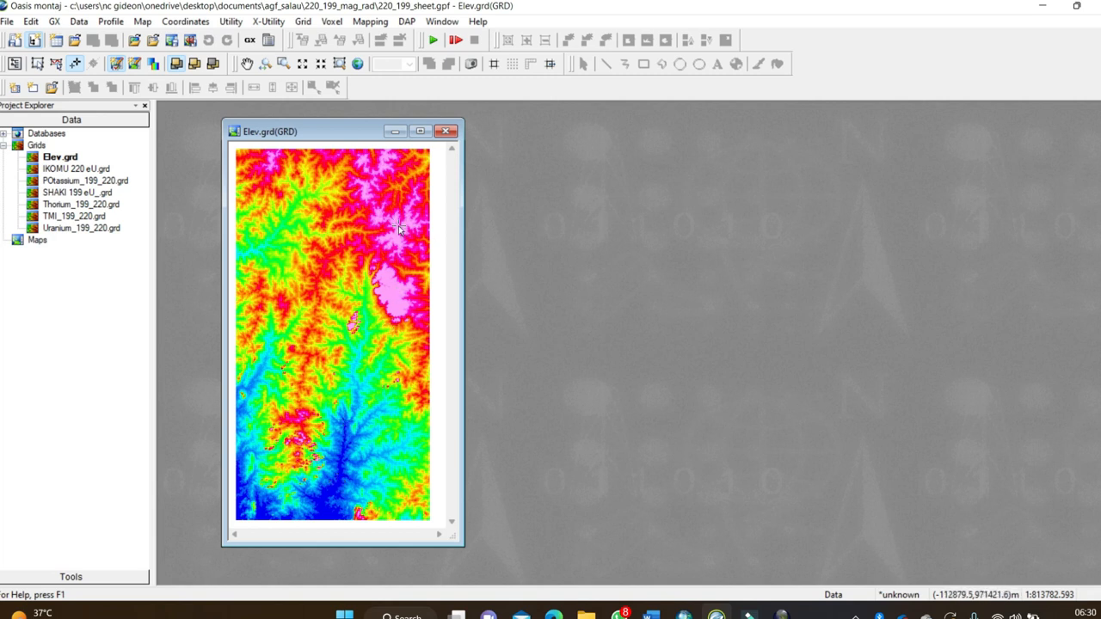
left_click_drag(331, 133, 283, 187)
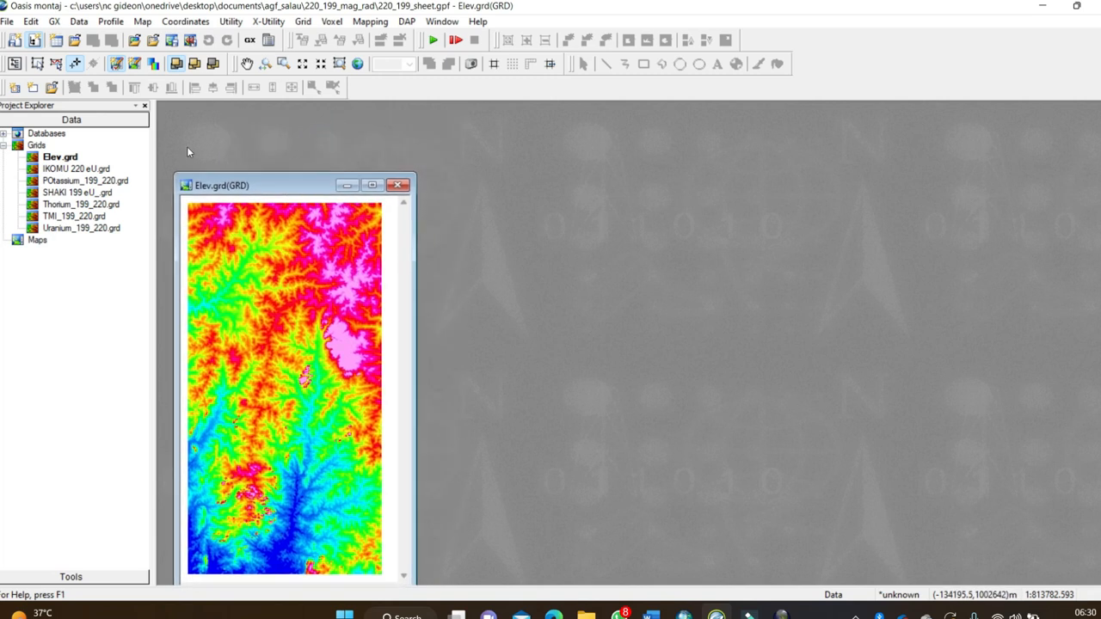
Step: Create a new database named MAg and move its window aside to uncover the Elev grid
left_click(78, 22)
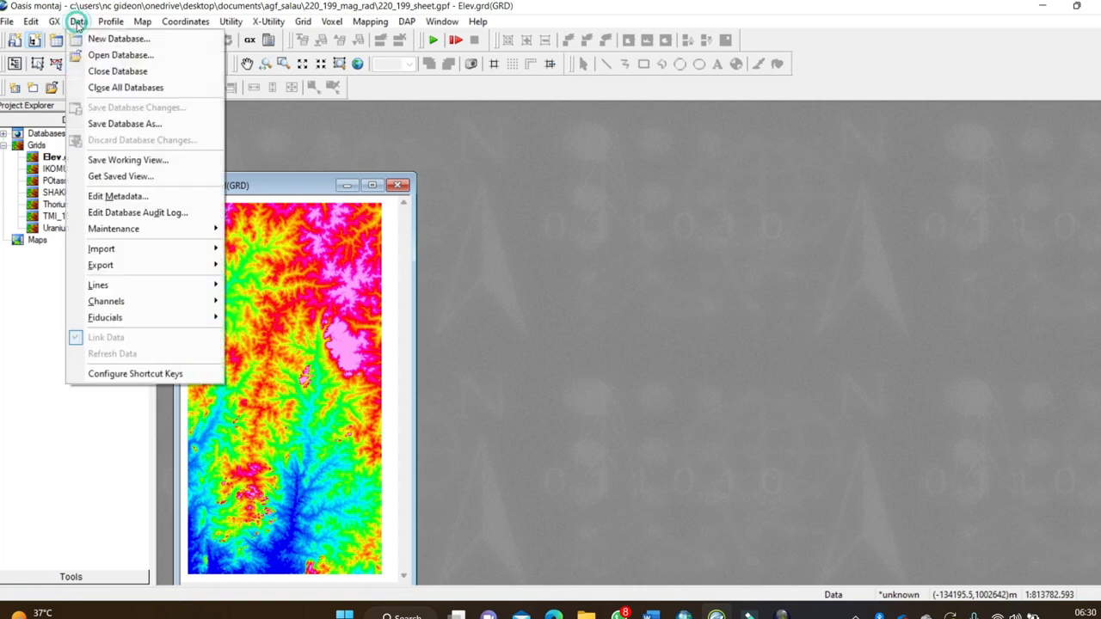
left_click(102, 43)
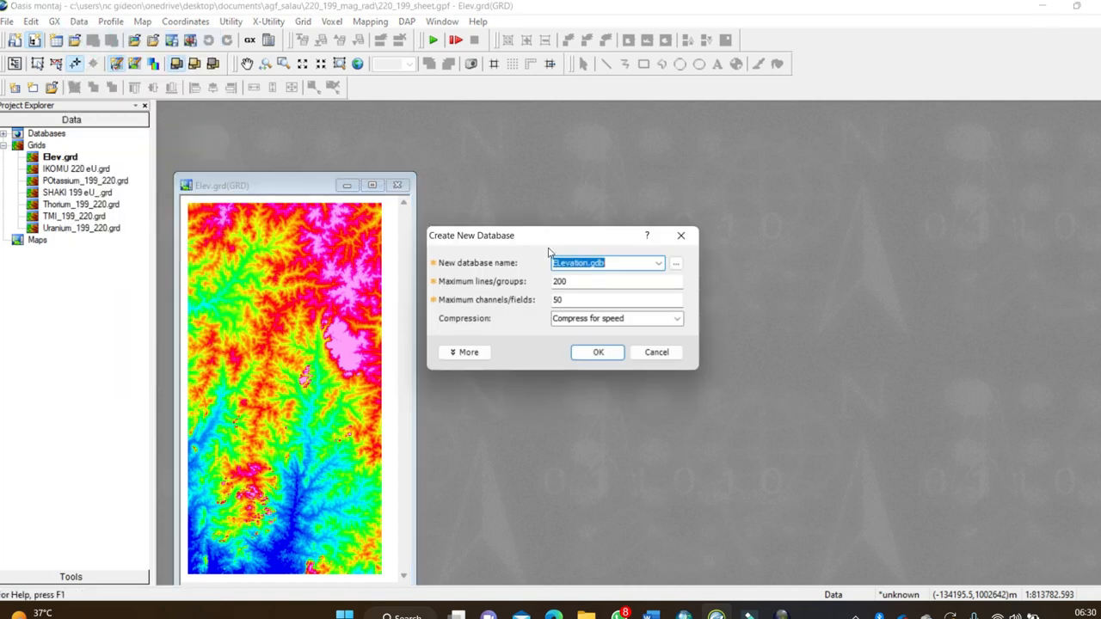
type("MAg")
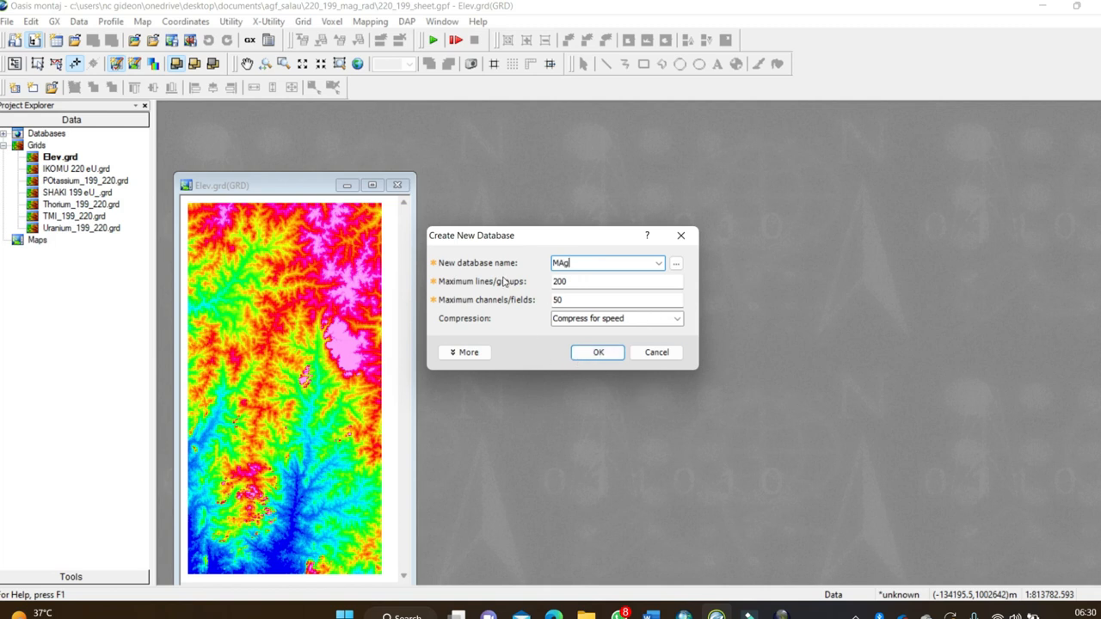
left_click(598, 353)
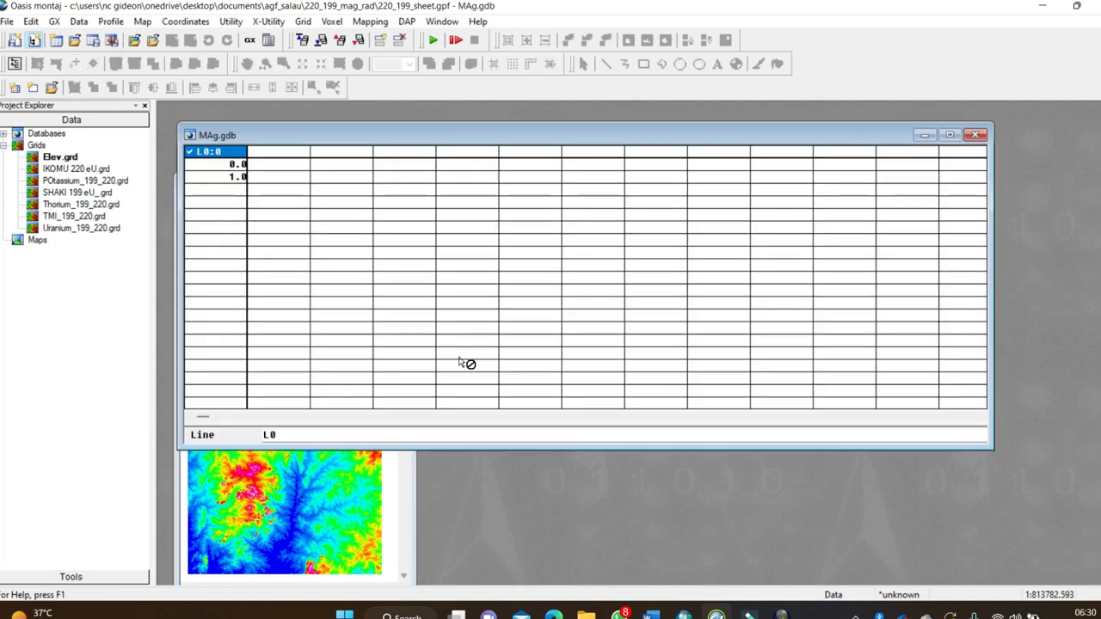
left_click_drag(419, 141, 602, 179)
left_click_drag(511, 178, 431, 163)
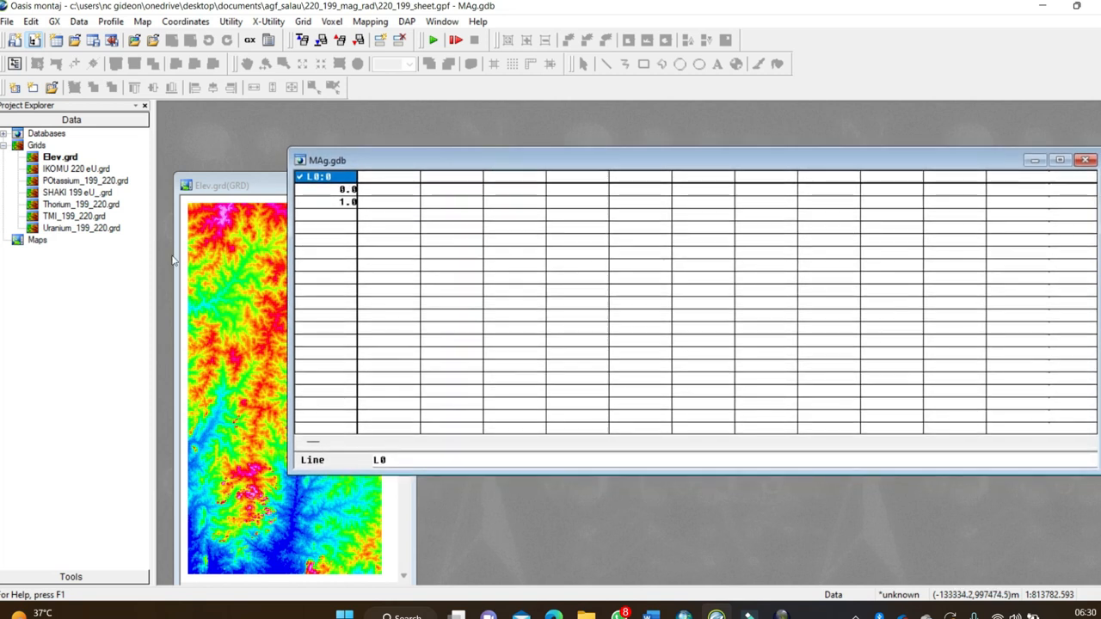
Step: Open the TMI_199_220 grid and start a grid profile extraction with TMI_199_220.grd as Grid1
double_click(56, 217)
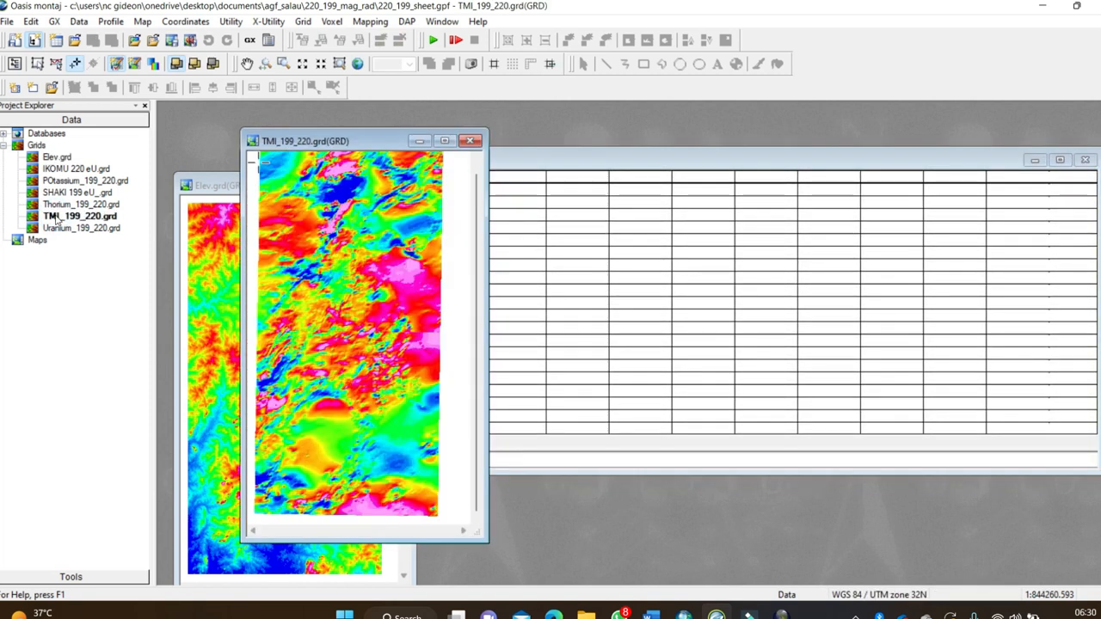
left_click(303, 21)
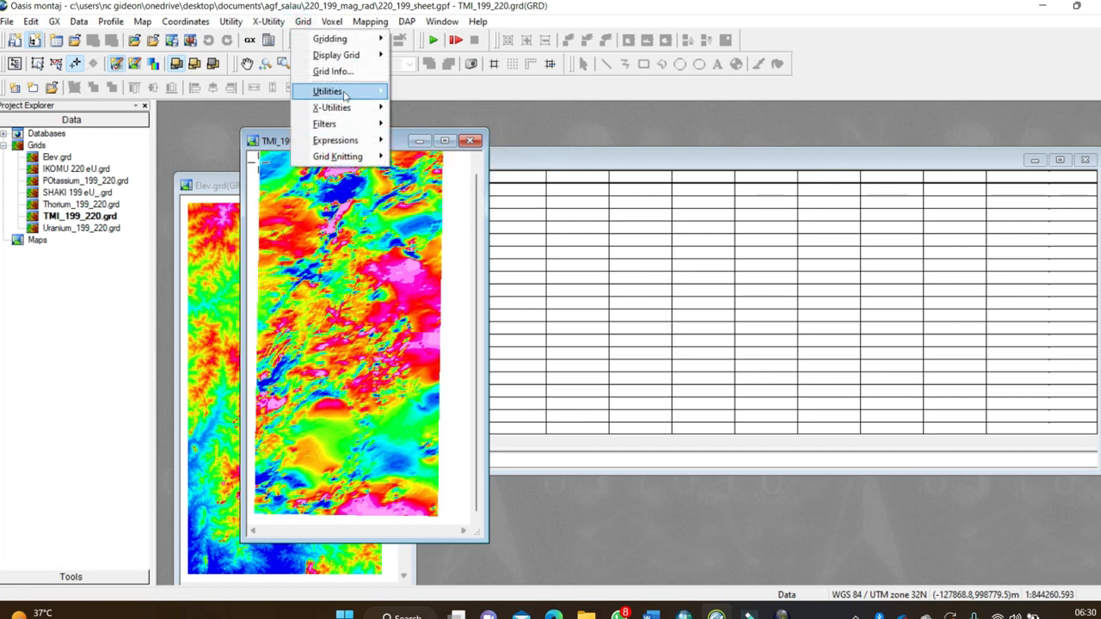
mouse_move(342, 93)
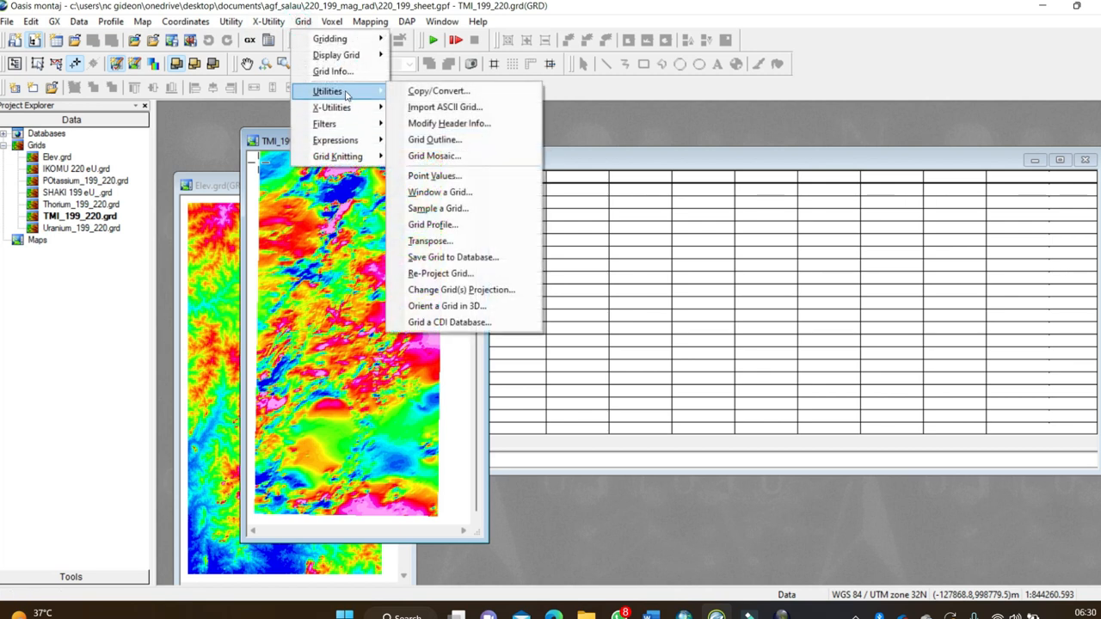
left_click(448, 227)
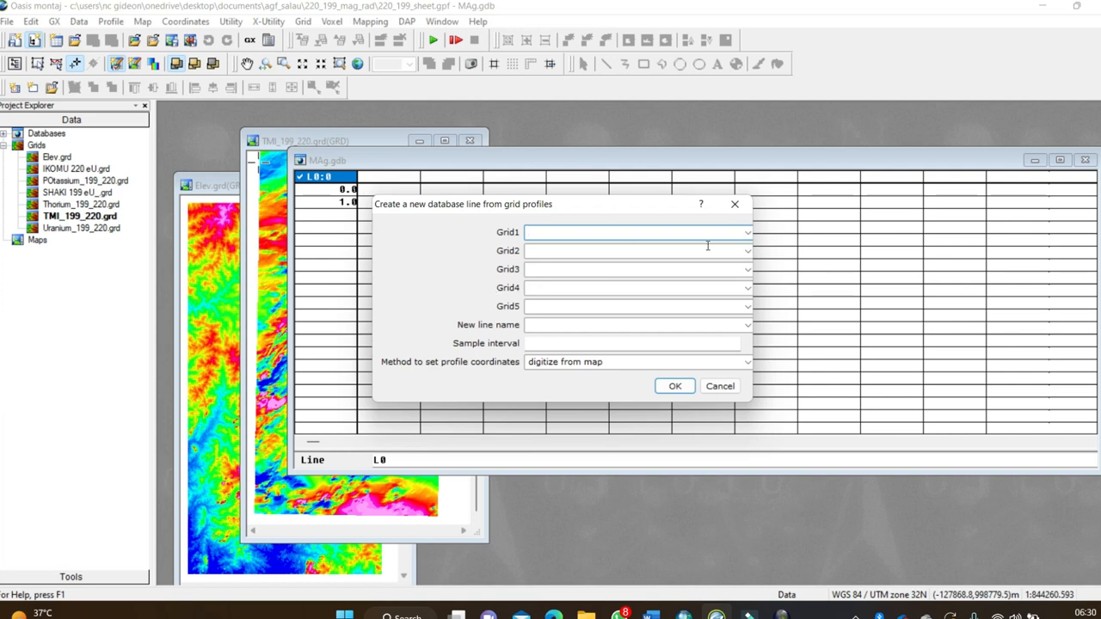
left_click(745, 239)
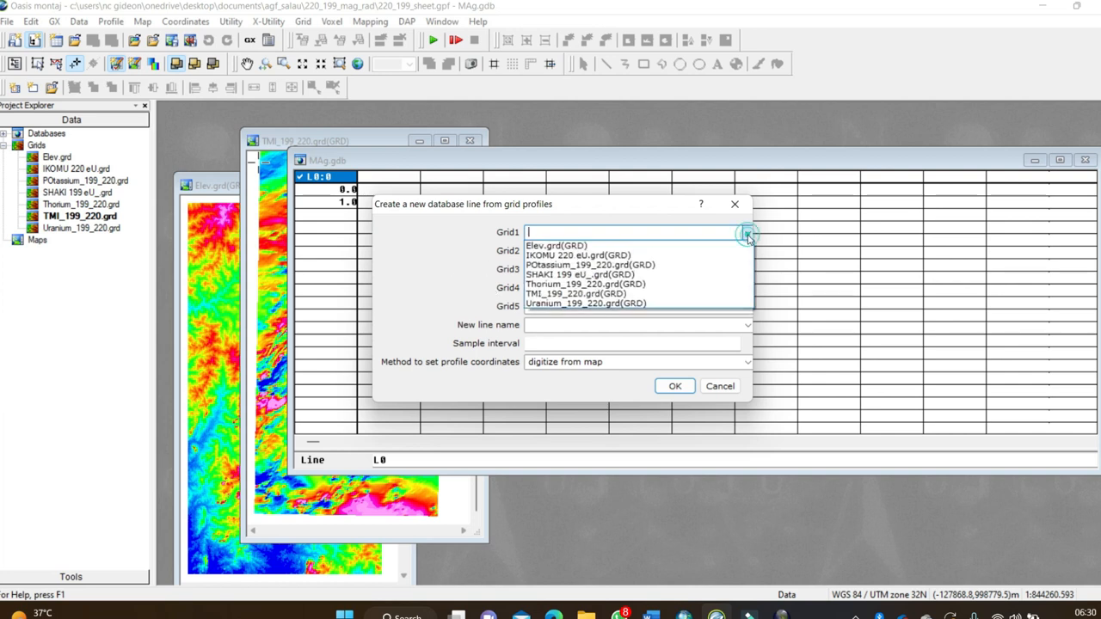
left_click(563, 294)
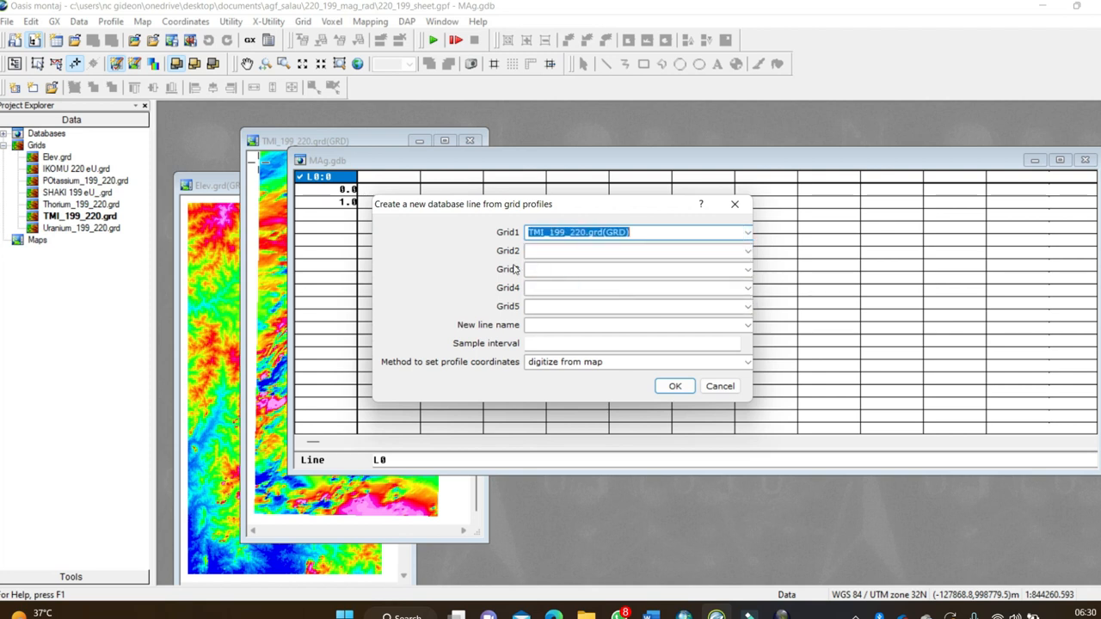
Step: Set the profile's line name to L0 and sample interval to 1000, keeping the digitize from map method, and accept the settings
left_click(748, 325)
left_click(595, 337)
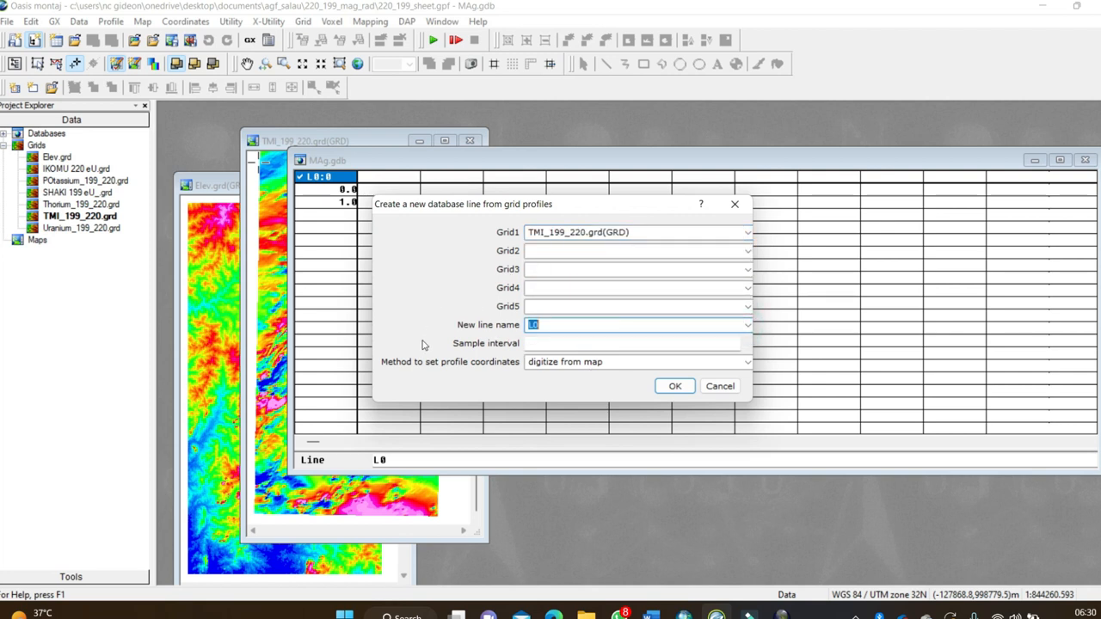
left_click(566, 341)
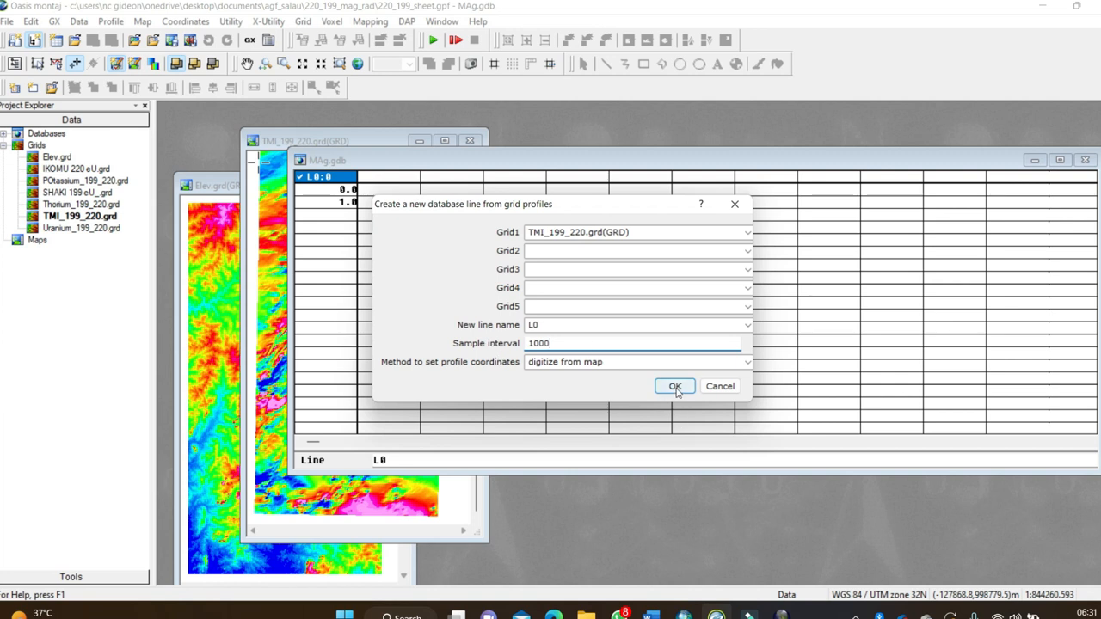
left_click(749, 366)
left_click(746, 364)
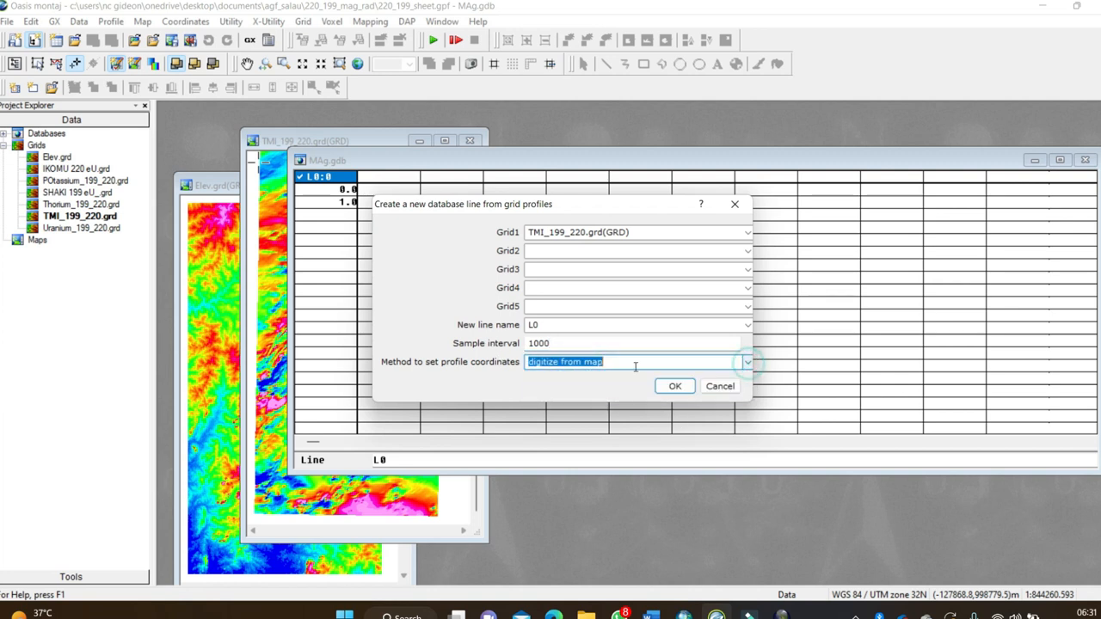
left_click(677, 390)
left_click(659, 335)
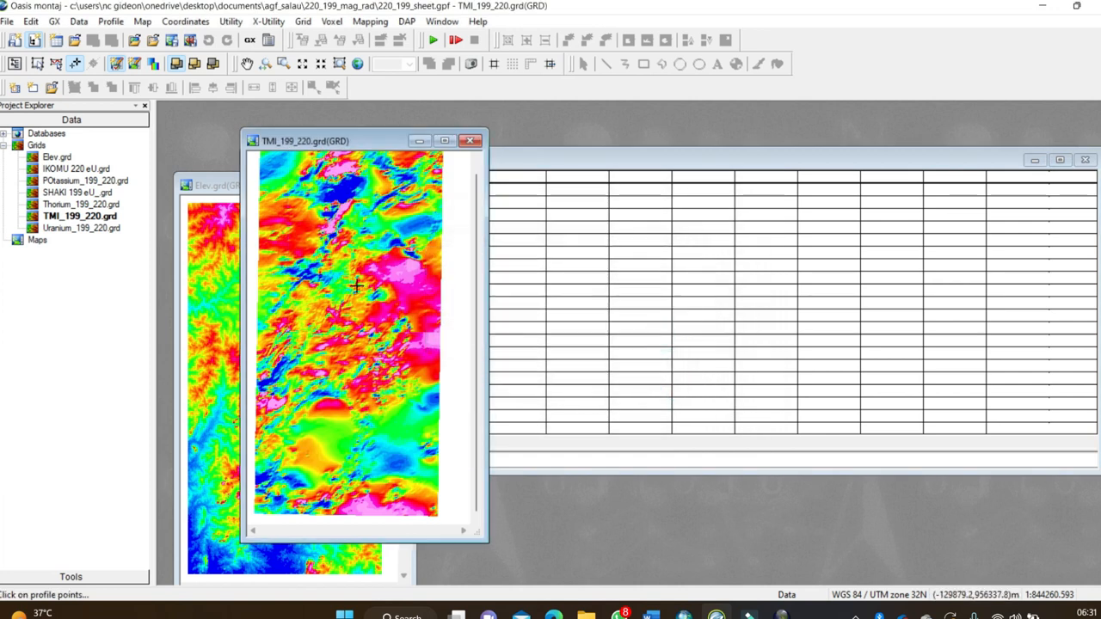
Step: Digitize a roughly vertical north-south profile through the middle of the TMI grid and overwrite the existing line L0
left_click(345, 230)
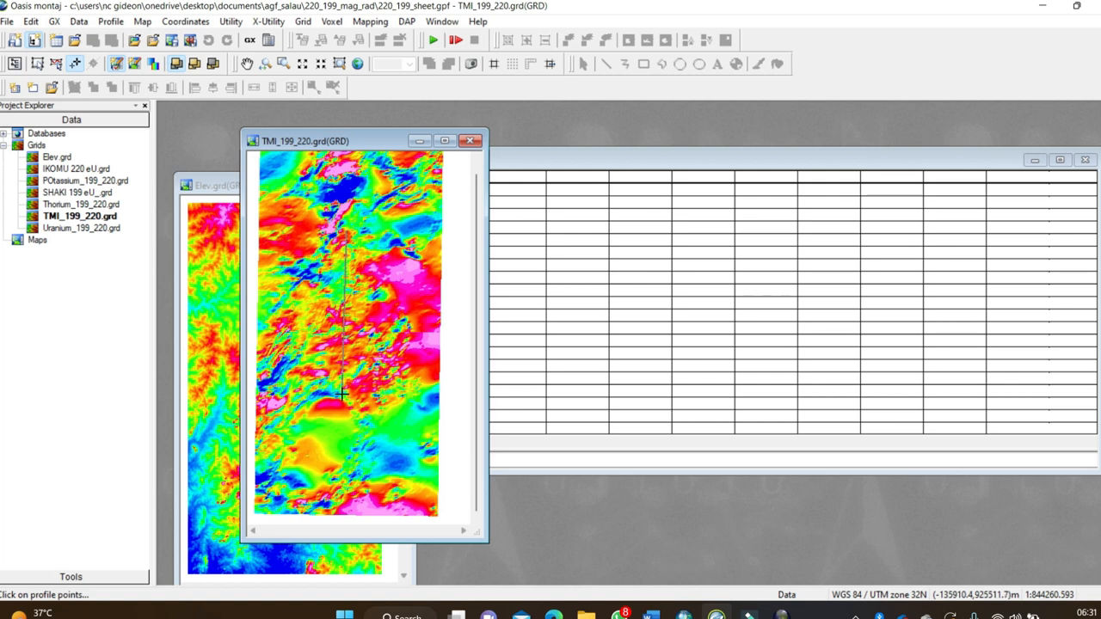
right_click(346, 389)
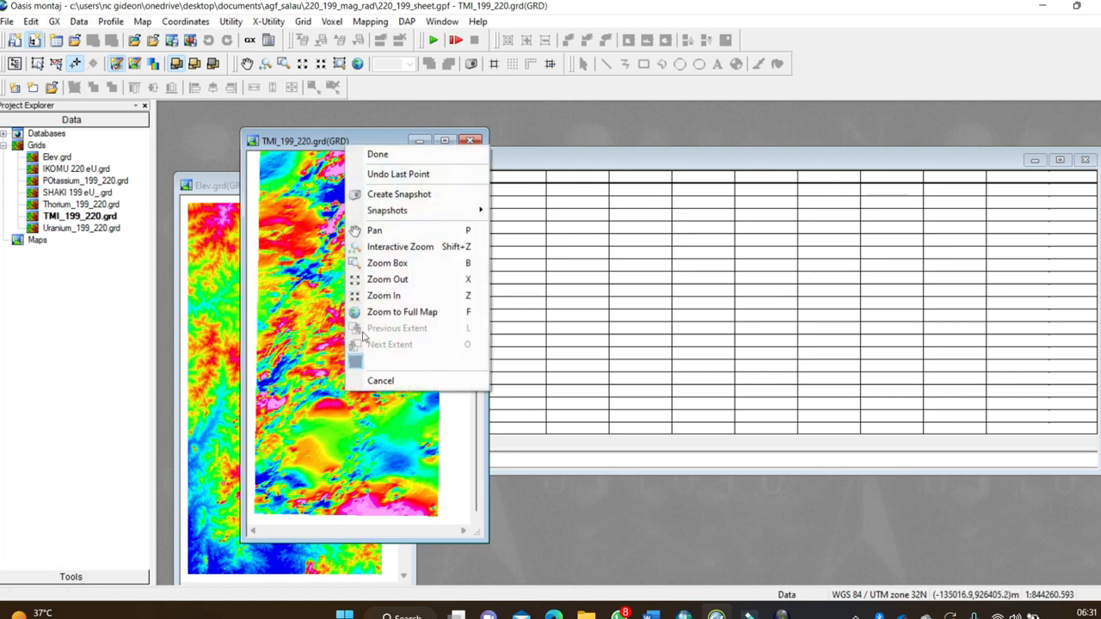
left_click(401, 159)
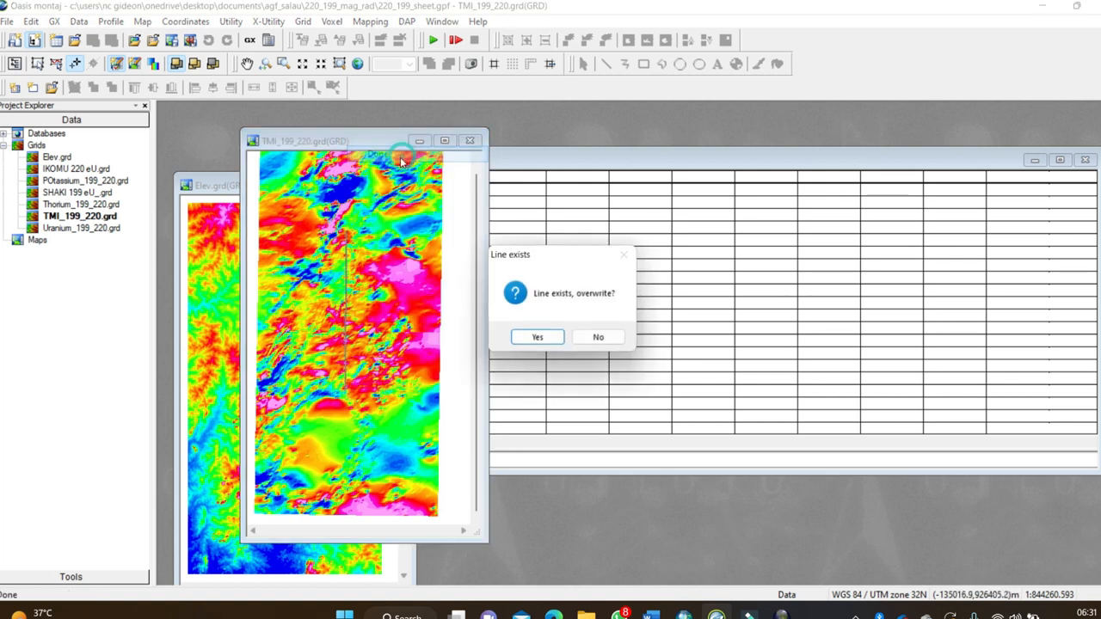
left_click(539, 338)
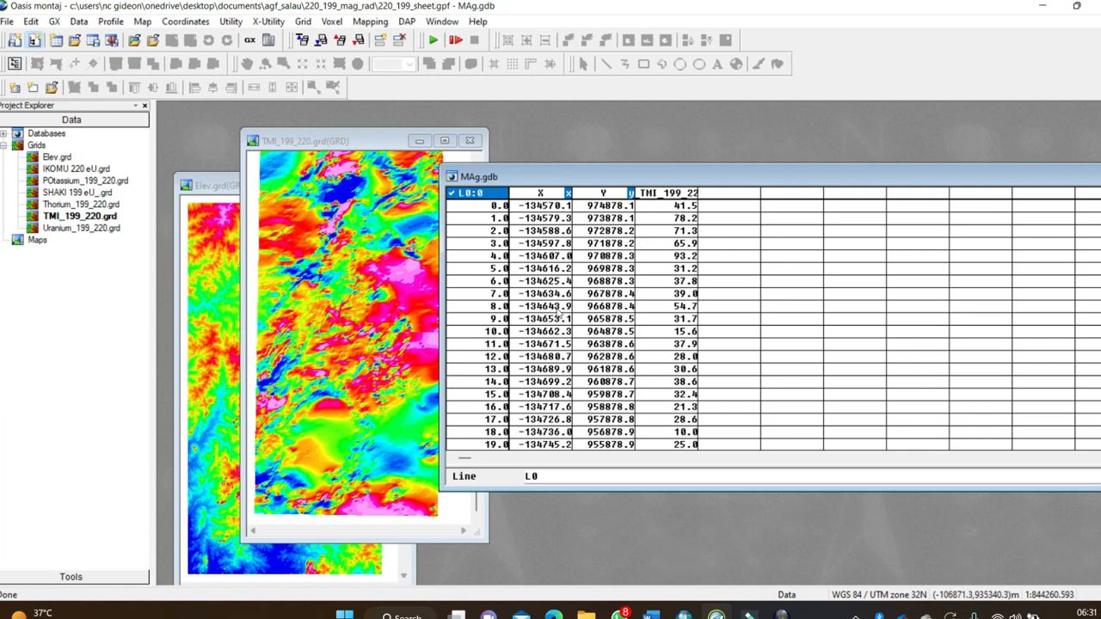
Step: Reposition the MAg database window so its X, Y and TMI channels are fully in view
left_click_drag(604, 181, 502, 197)
left_click_drag(698, 194, 642, 191)
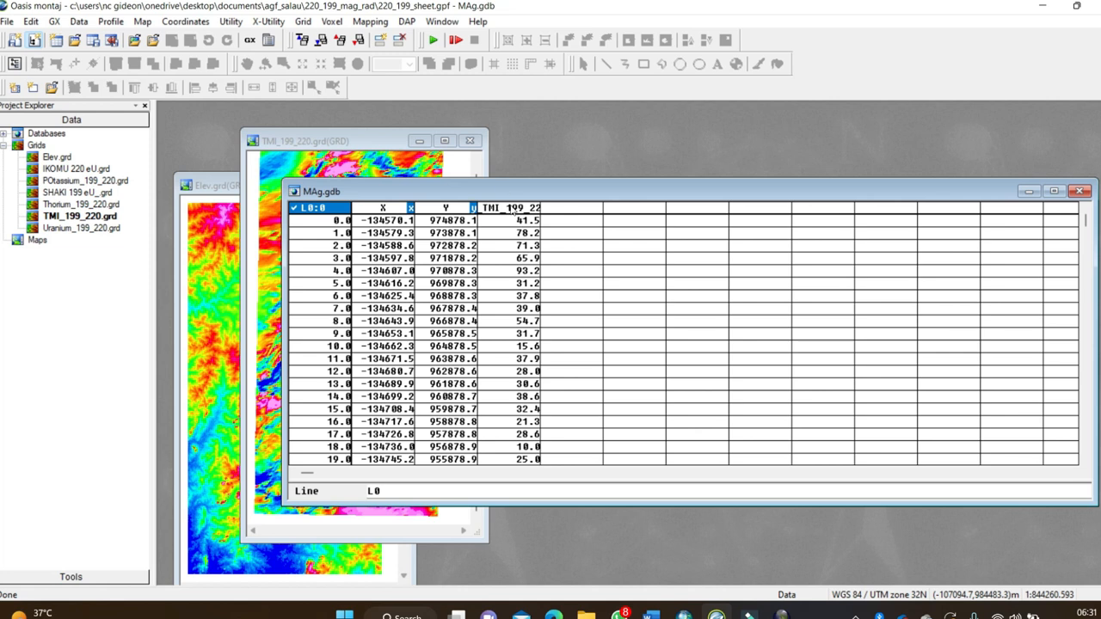
left_click_drag(513, 197, 551, 196)
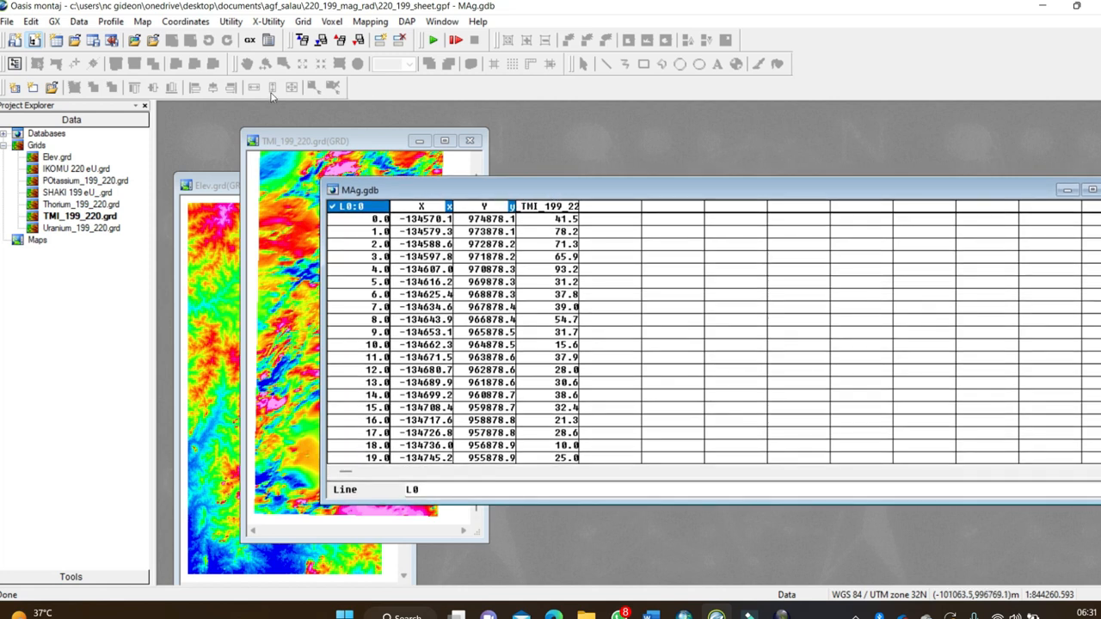
left_click(303, 22)
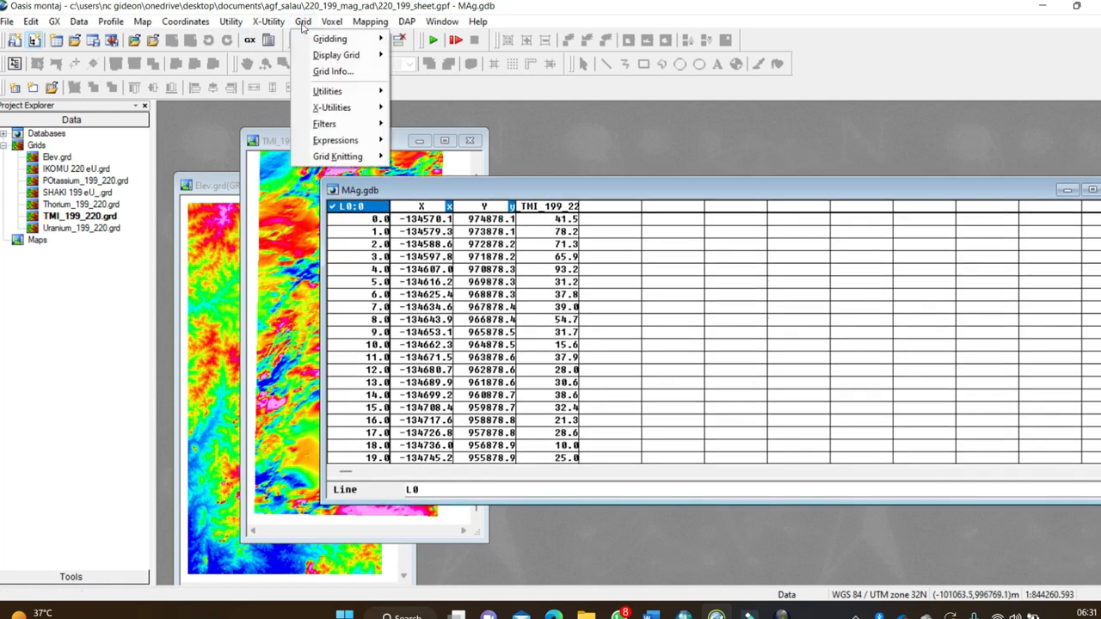
left_click(567, 184)
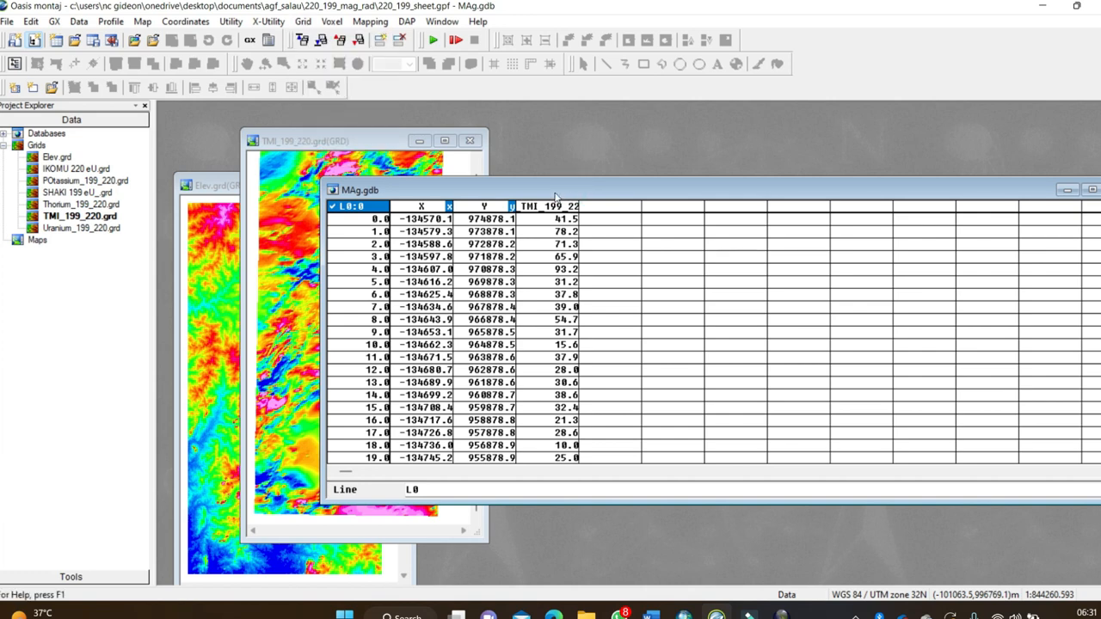
left_click_drag(557, 196, 572, 196)
left_click_drag(445, 189, 327, 169)
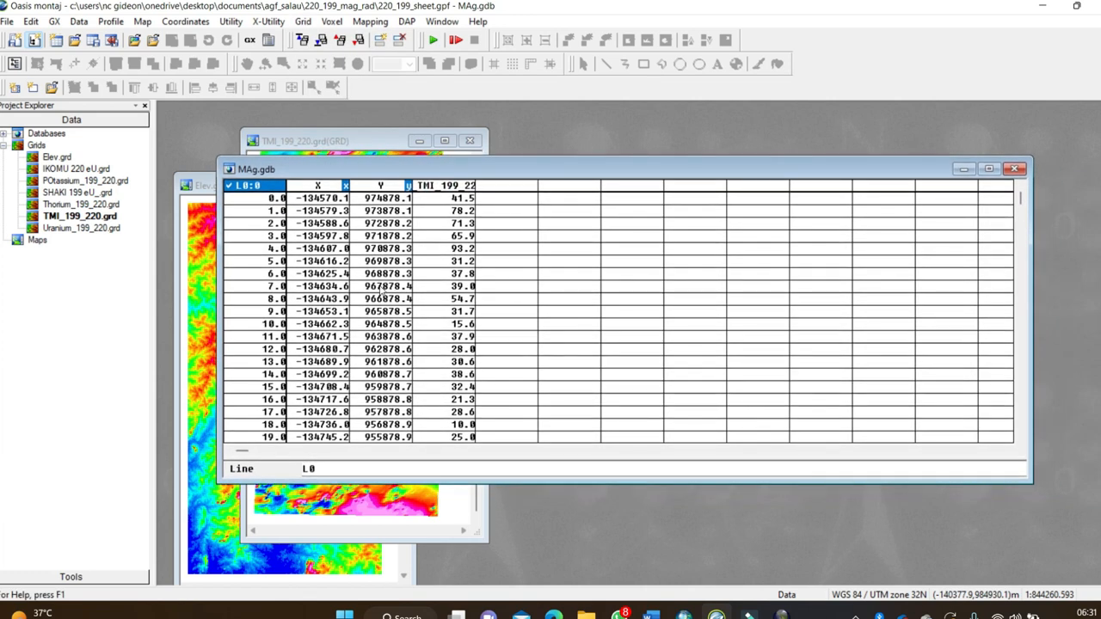
Step: Start new projected coordinates from the X and Y channels in UTM zone 32N, naming the new channels Long and Lat
left_click(185, 22)
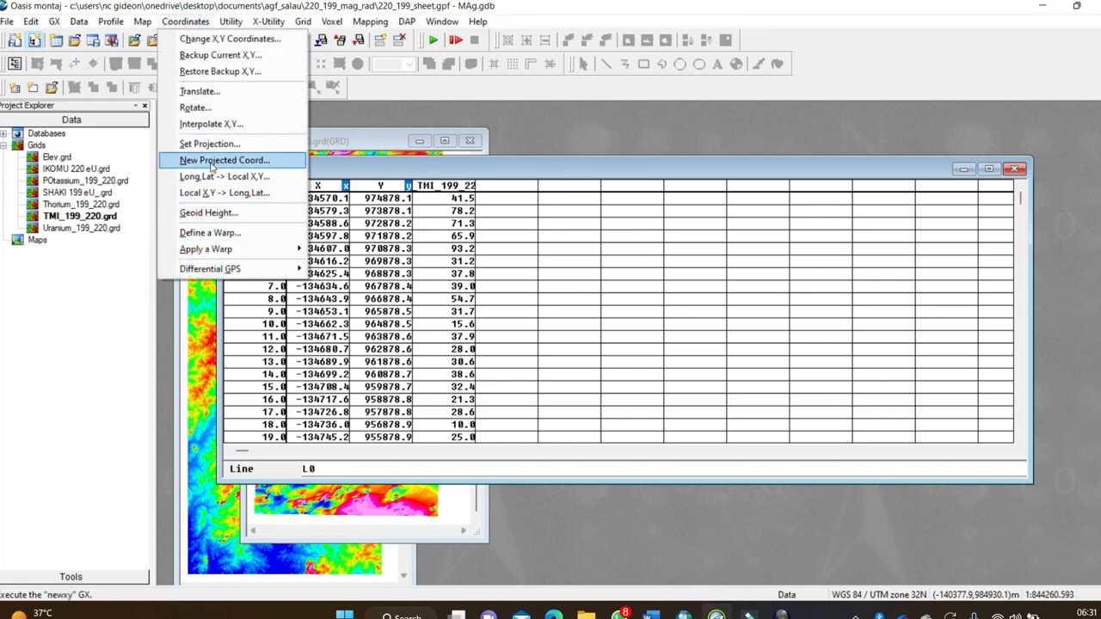
left_click(211, 162)
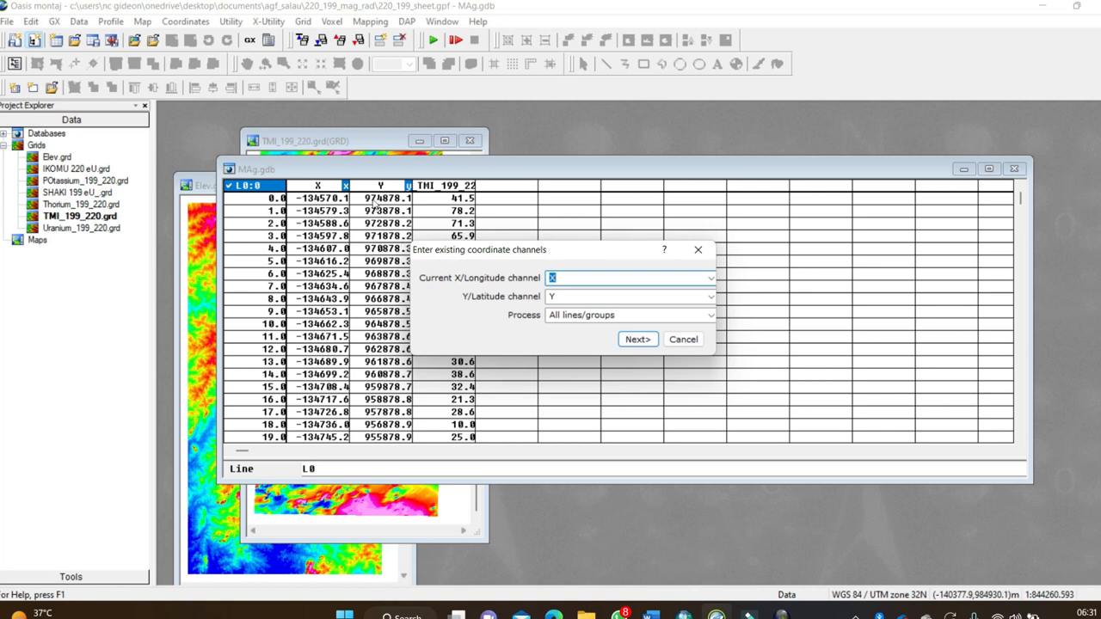
left_click(637, 339)
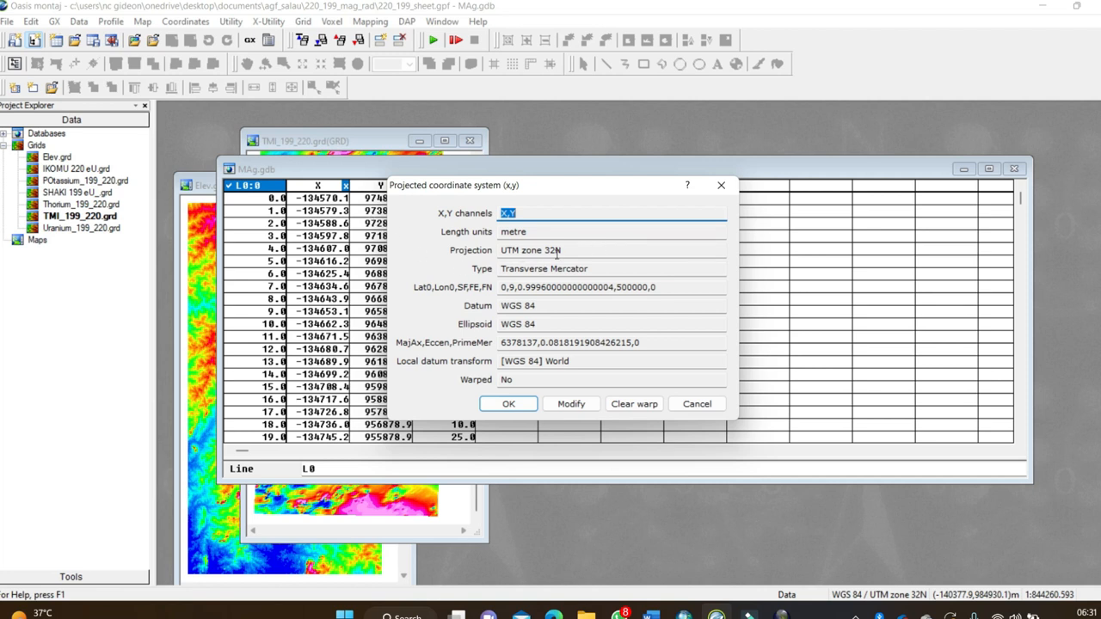
left_click(513, 404)
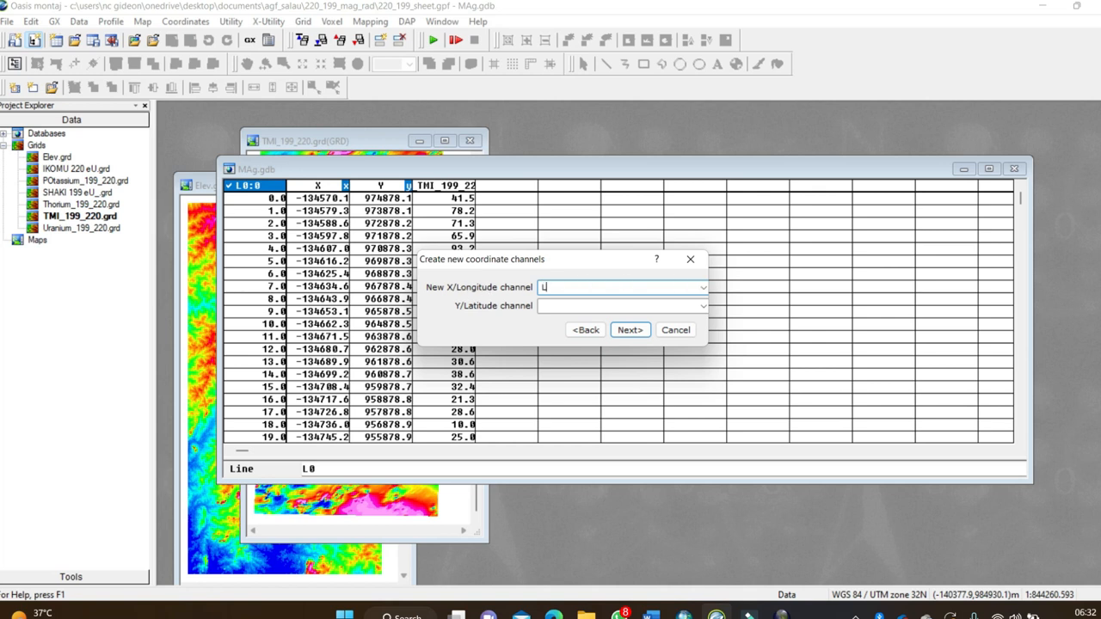
left_click(562, 305)
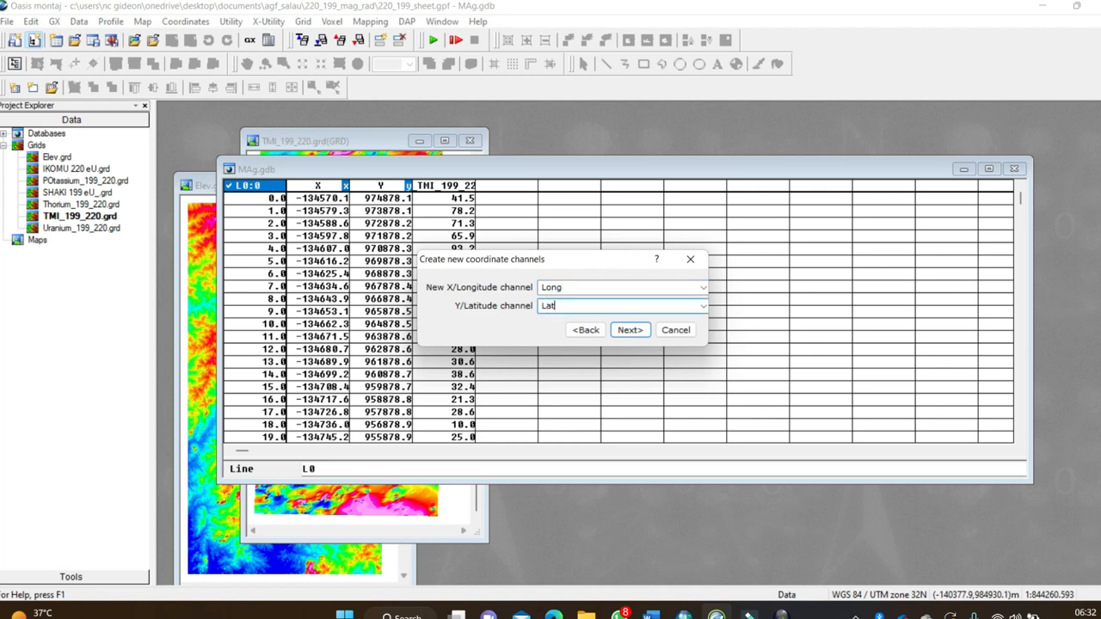
left_click(629, 330)
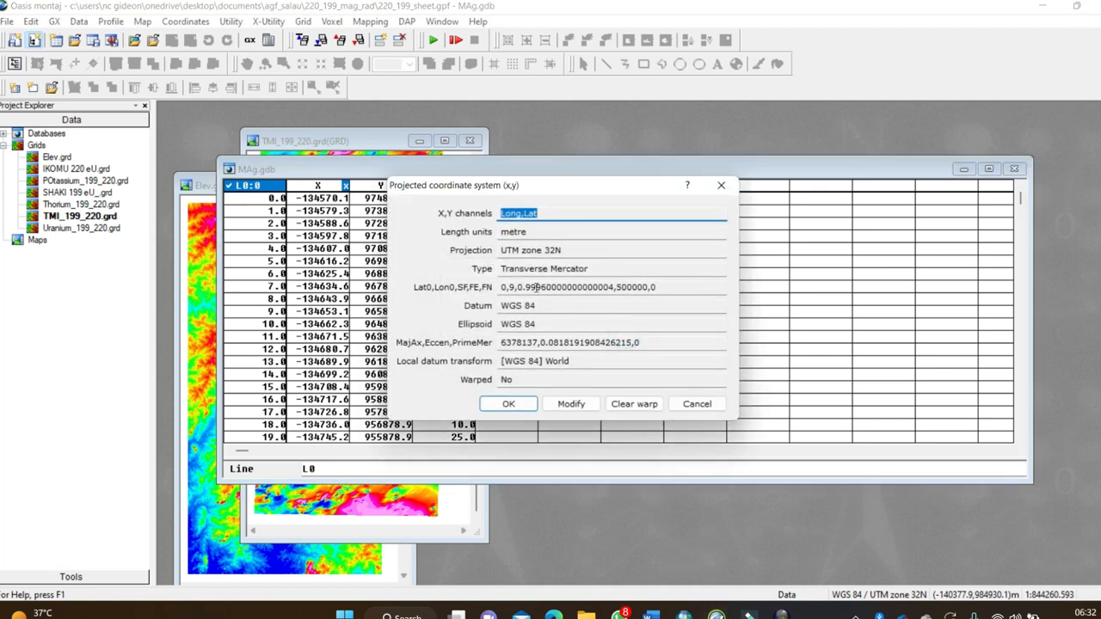
Step: Define the Long and Lat channels as Geographic (long,lat) with the WGS 84 datum and [WGS 84] World transform, and create them
left_click(570, 404)
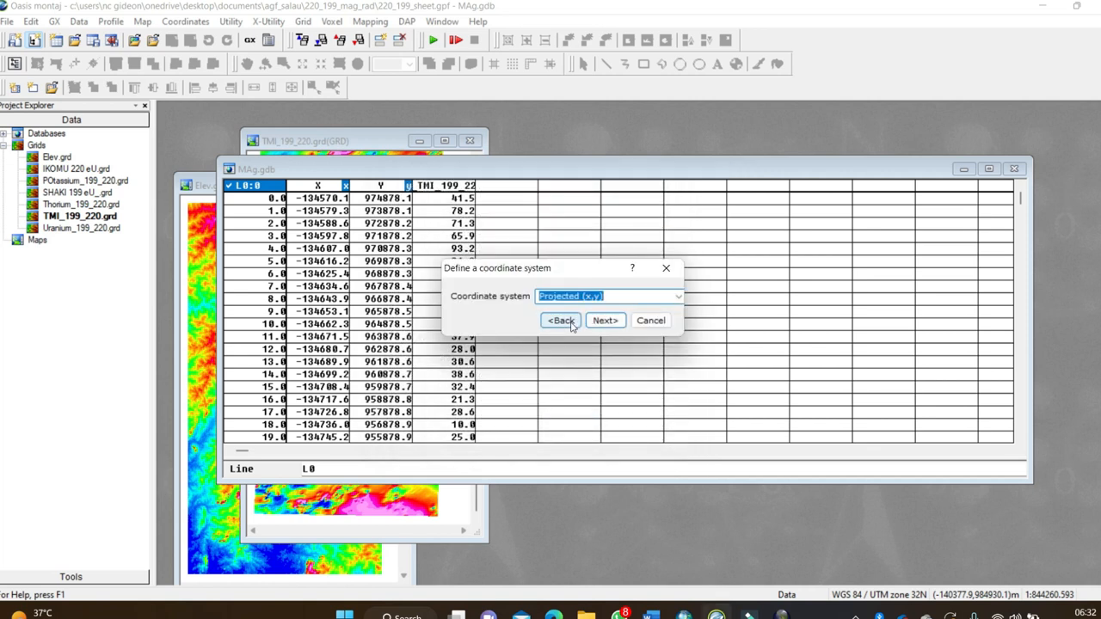
left_click(679, 296)
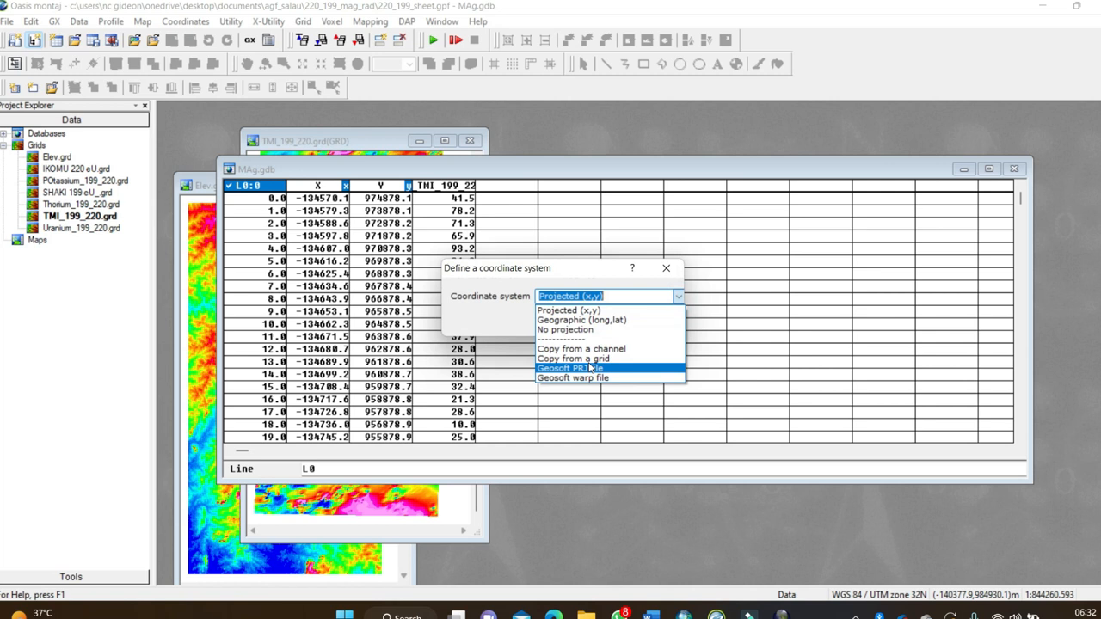
left_click(585, 320)
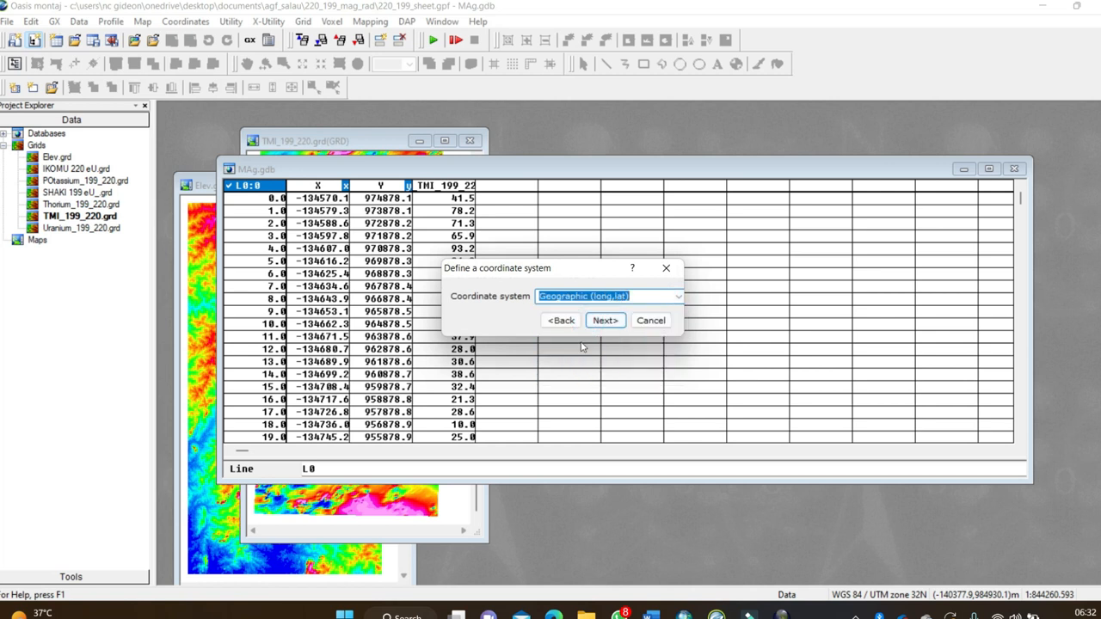
left_click(604, 320)
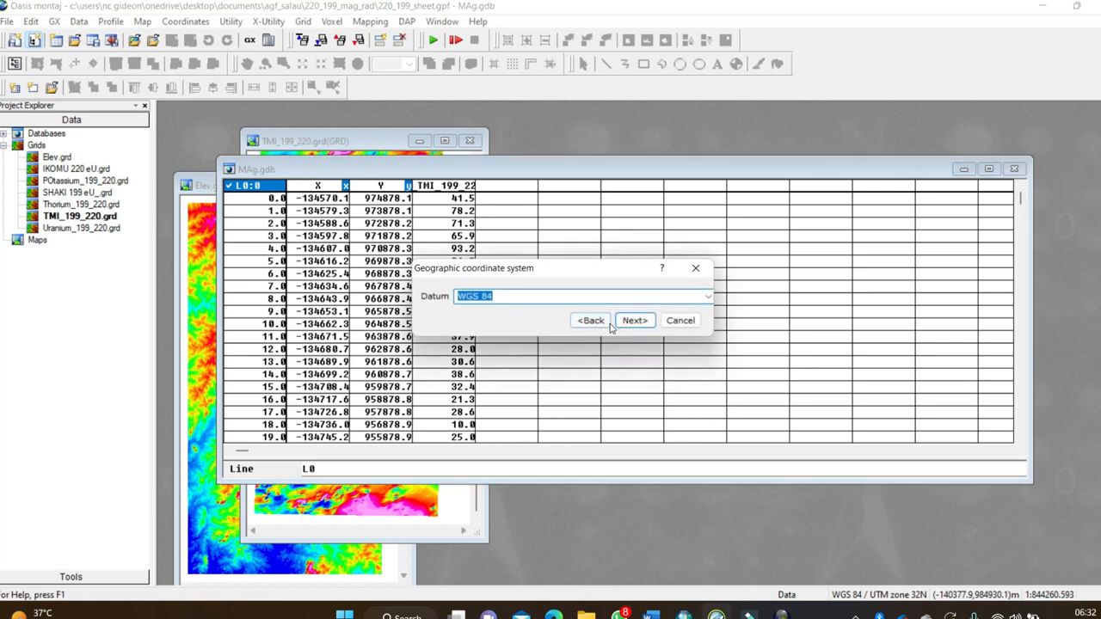
left_click(632, 320)
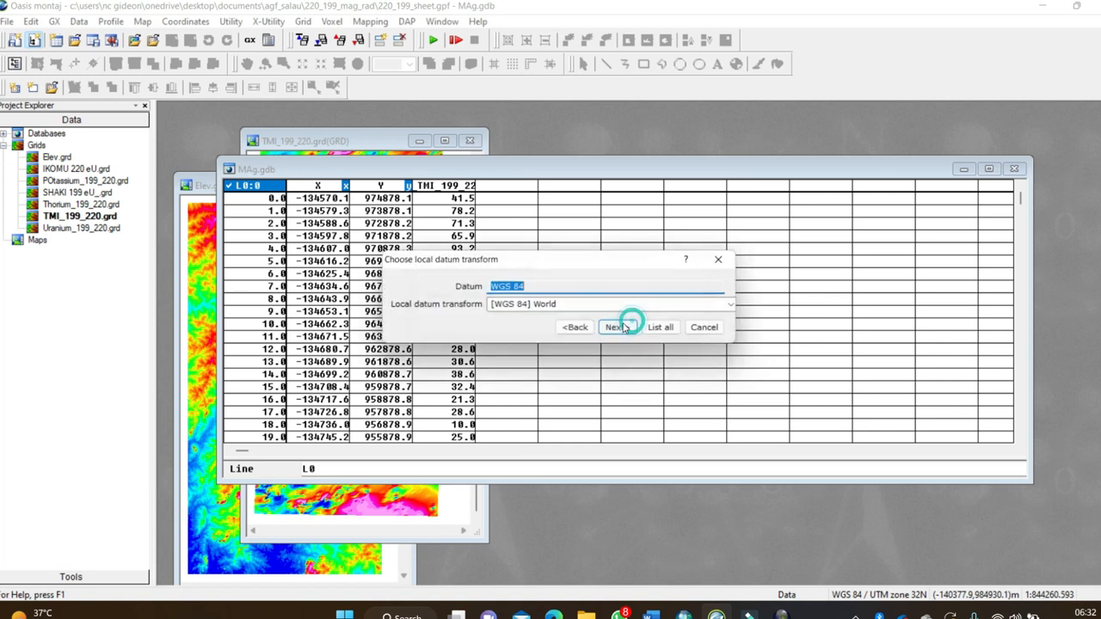
left_click(628, 333)
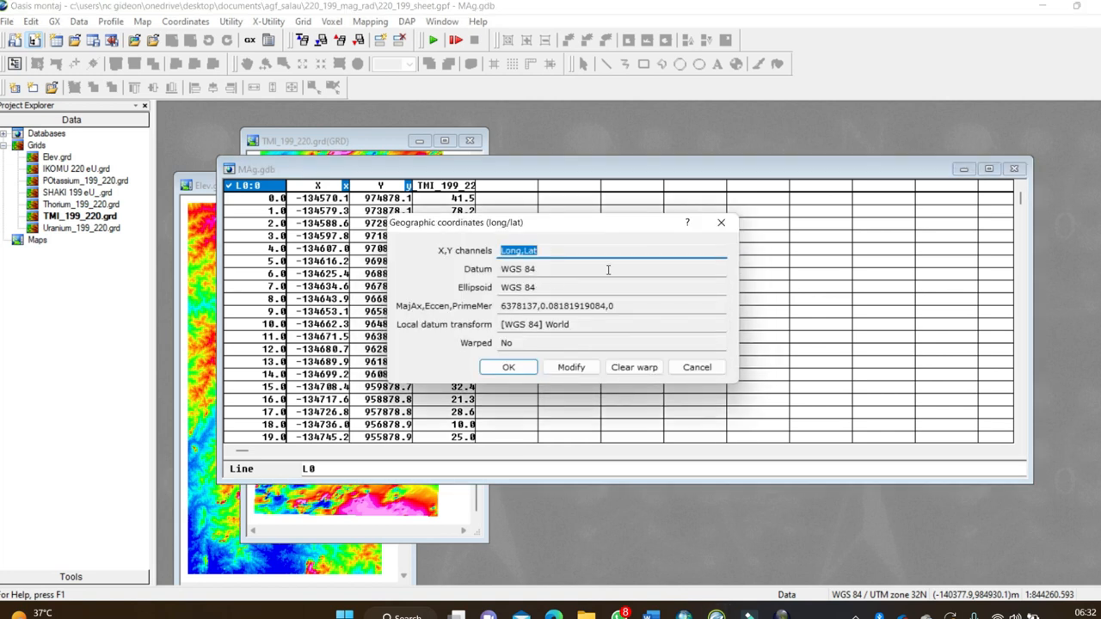
left_click(508, 368)
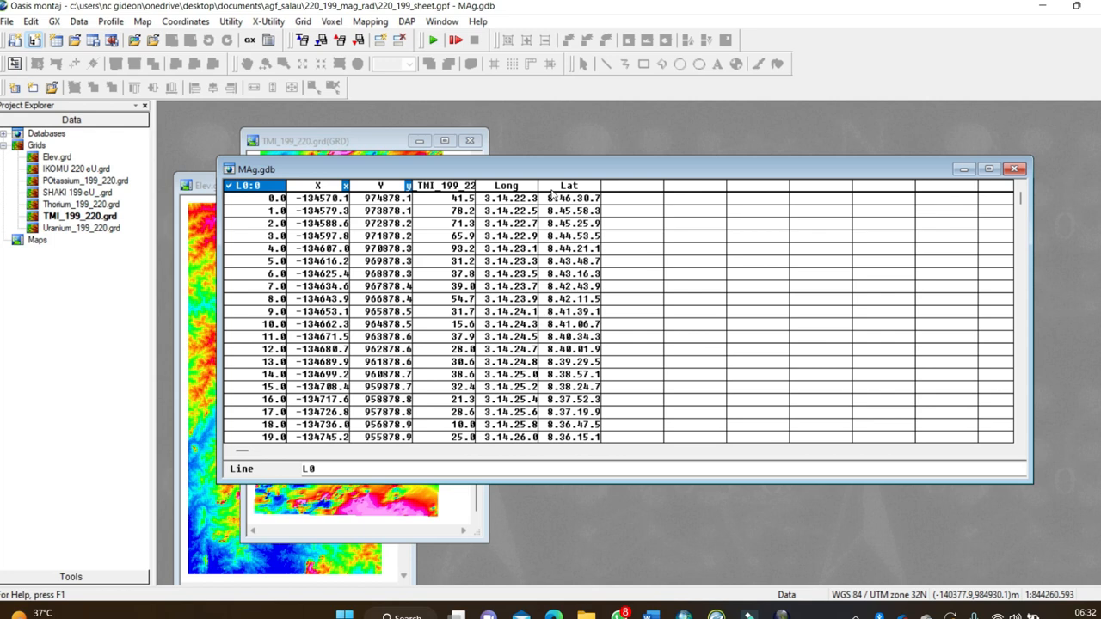
Step: Start sampling a grid into the MAg database, using X and Y as the reference channels
left_click_drag(563, 170, 584, 175)
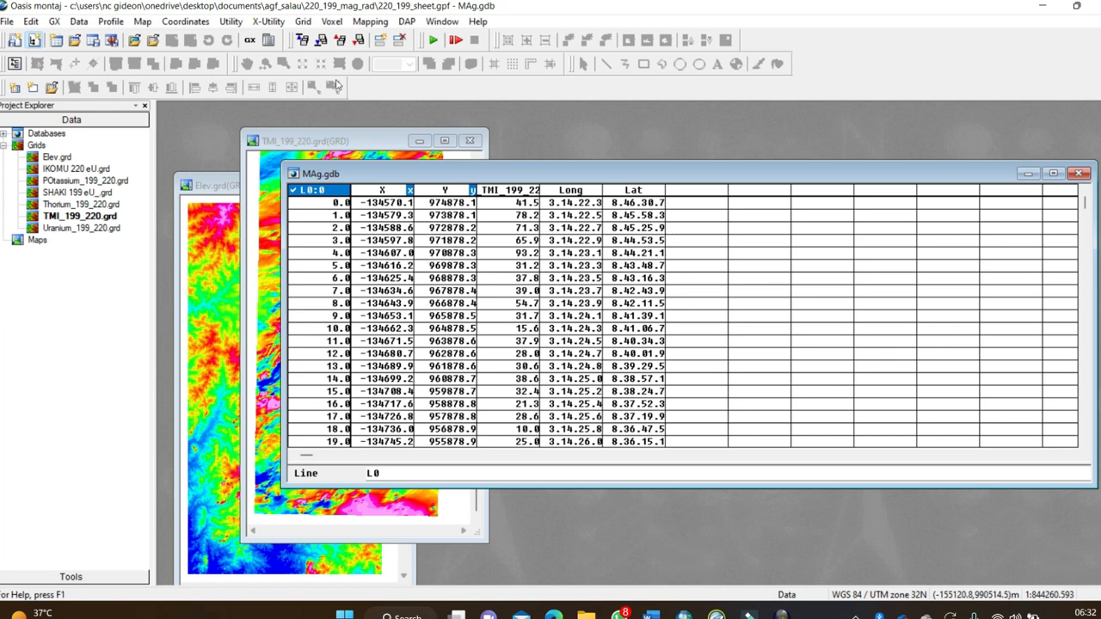
left_click(303, 21)
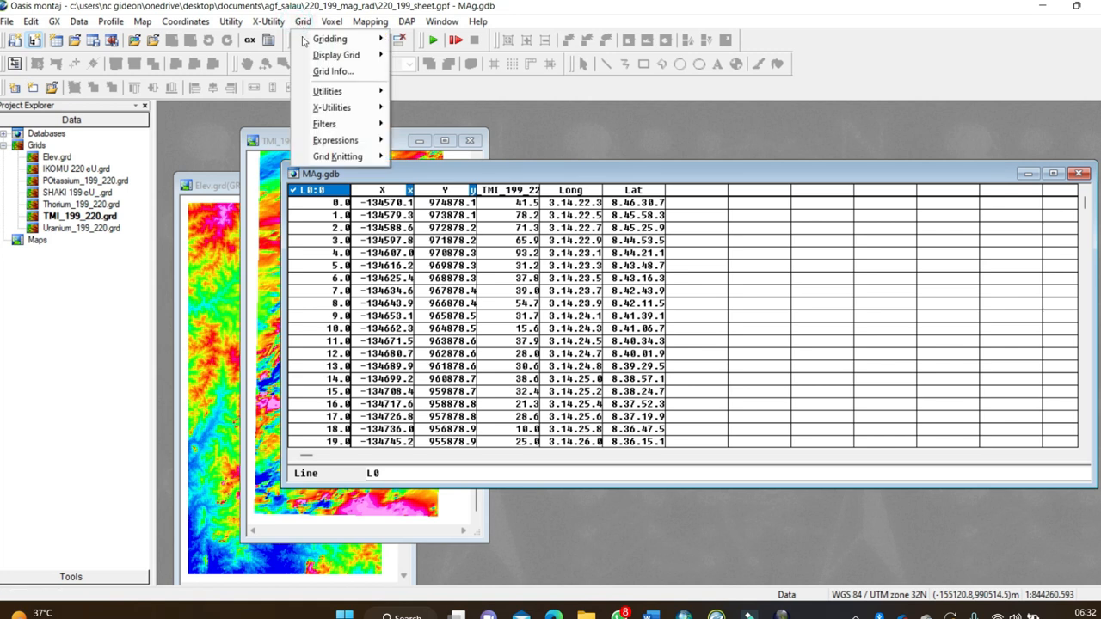
mouse_move(355, 93)
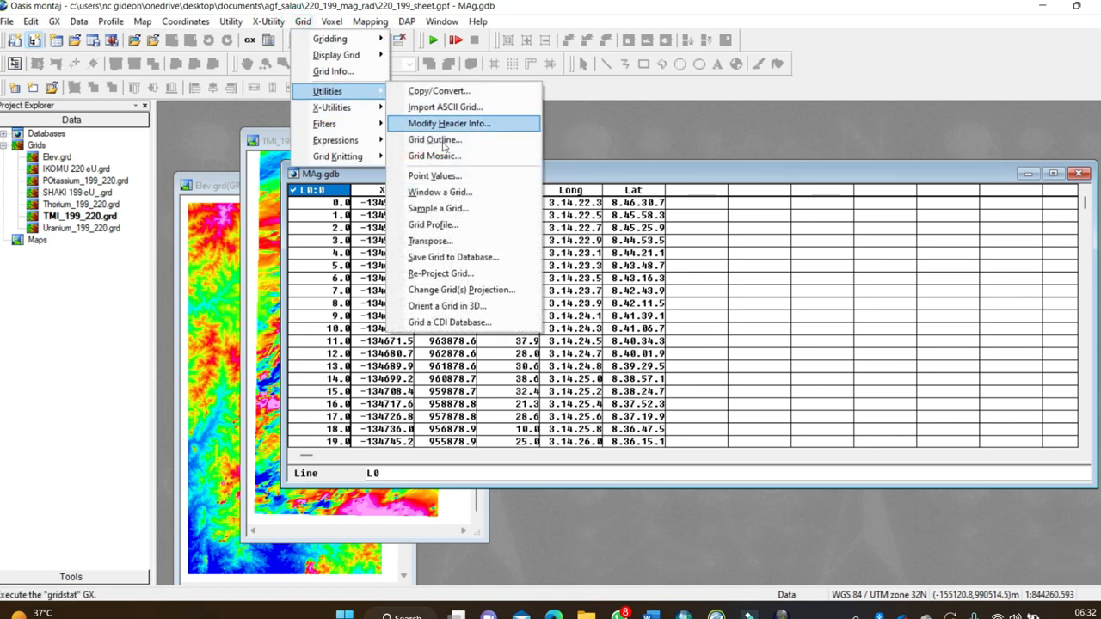
left_click(434, 208)
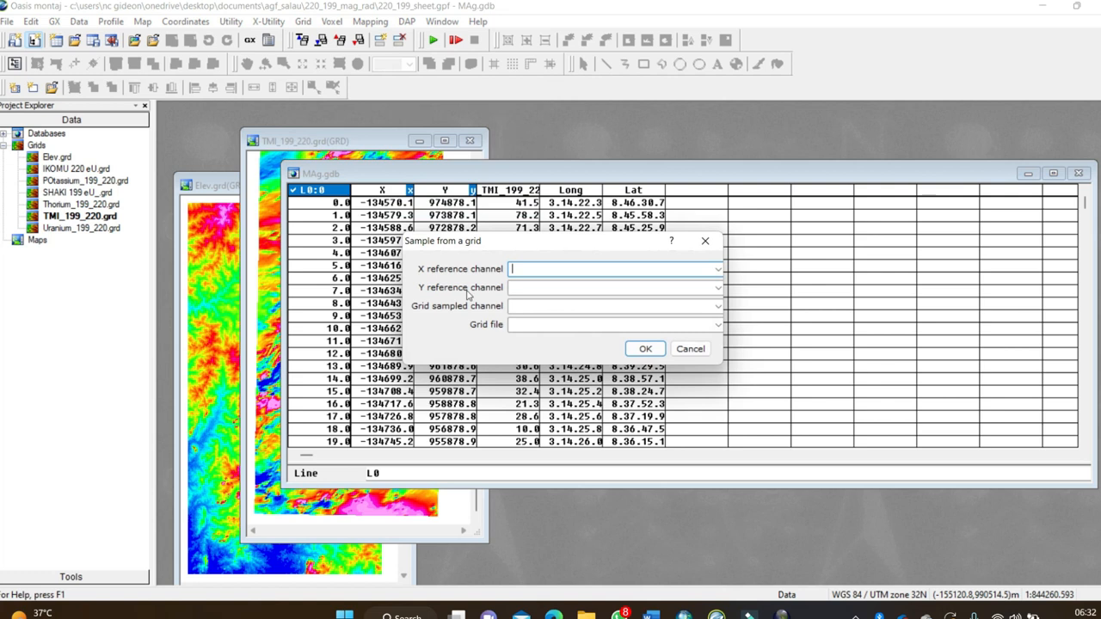
left_click(716, 272)
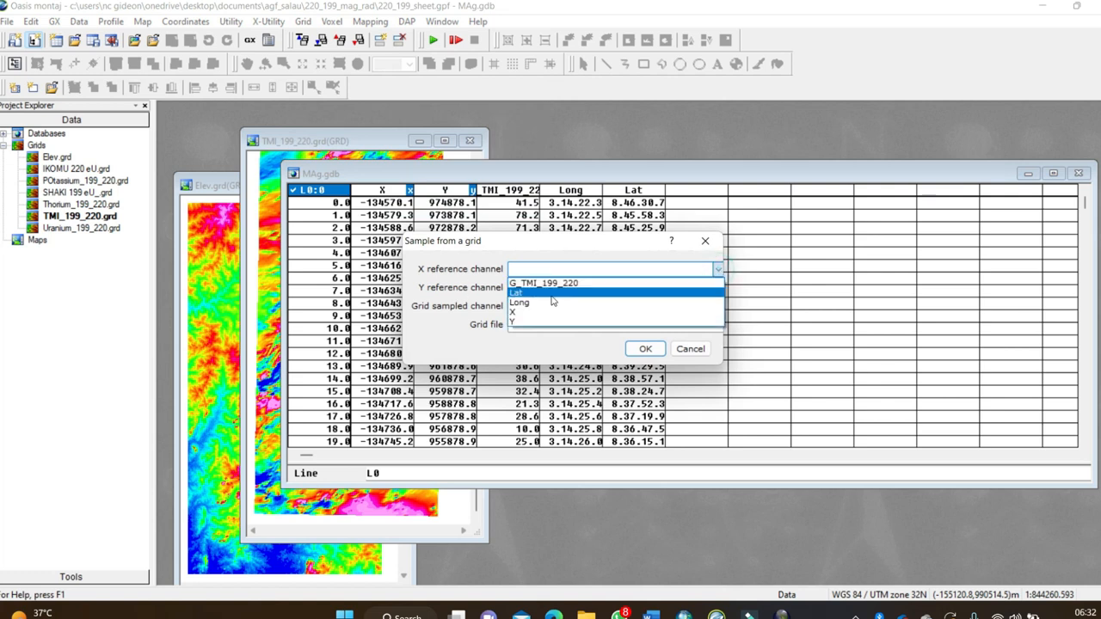
left_click(619, 289)
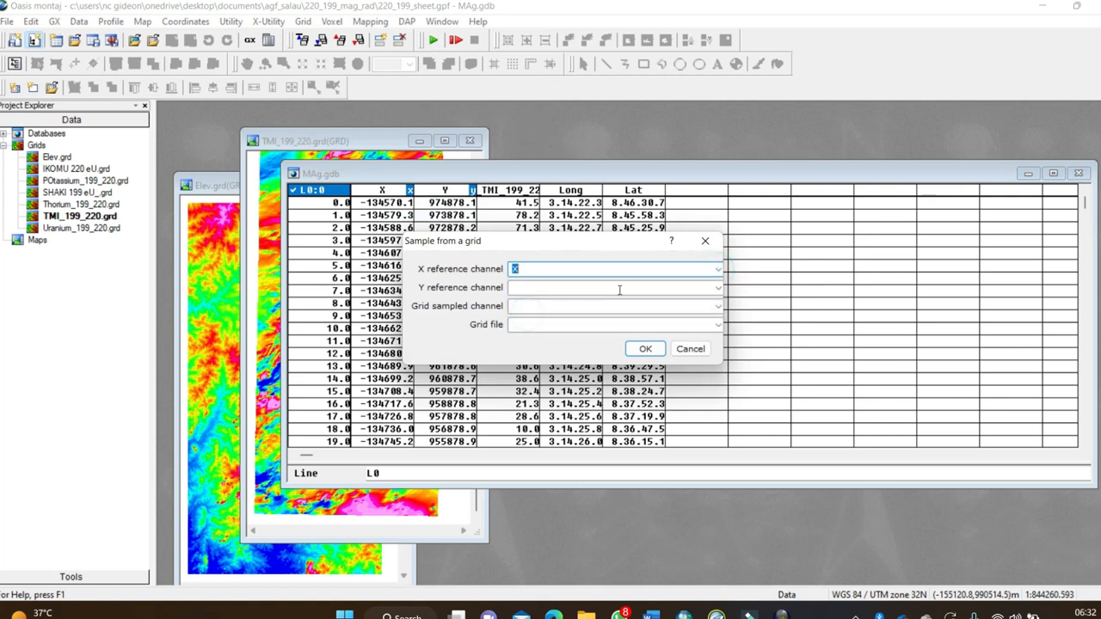
left_click(716, 289)
left_click(523, 340)
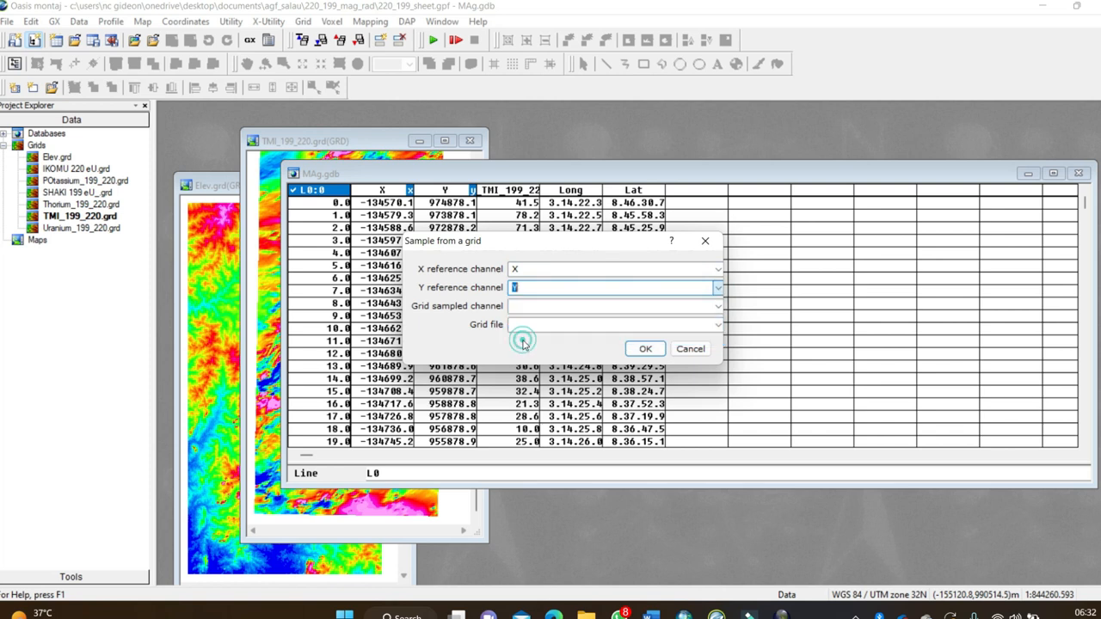
Step: Sample the Elev.grd grid into a new channel named Elev and reposition the MAg database window
left_click(718, 308)
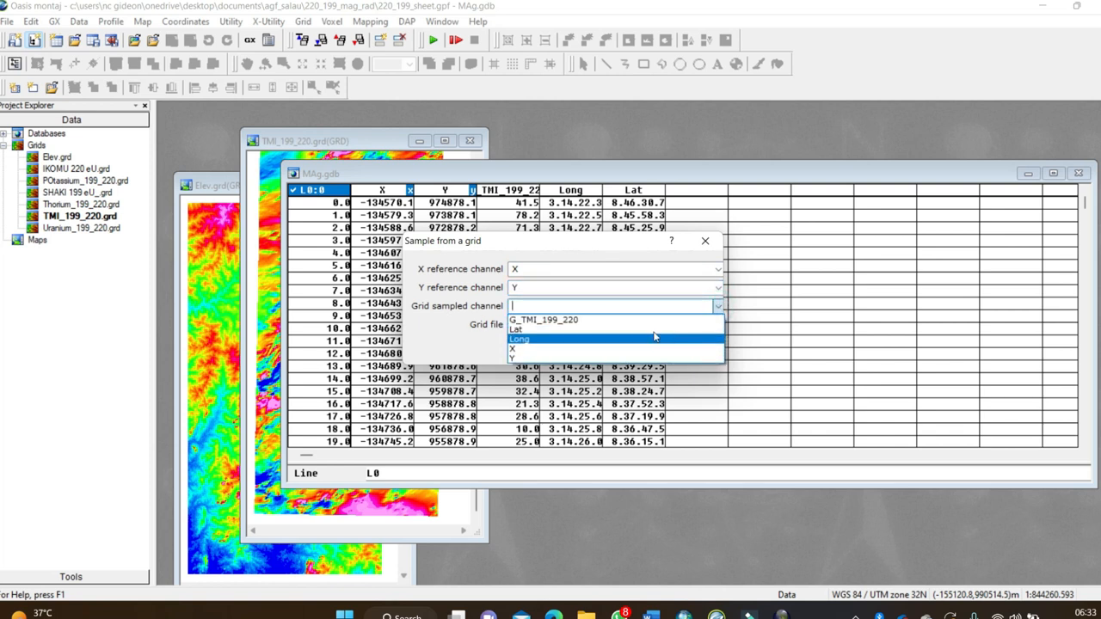
left_click(557, 306)
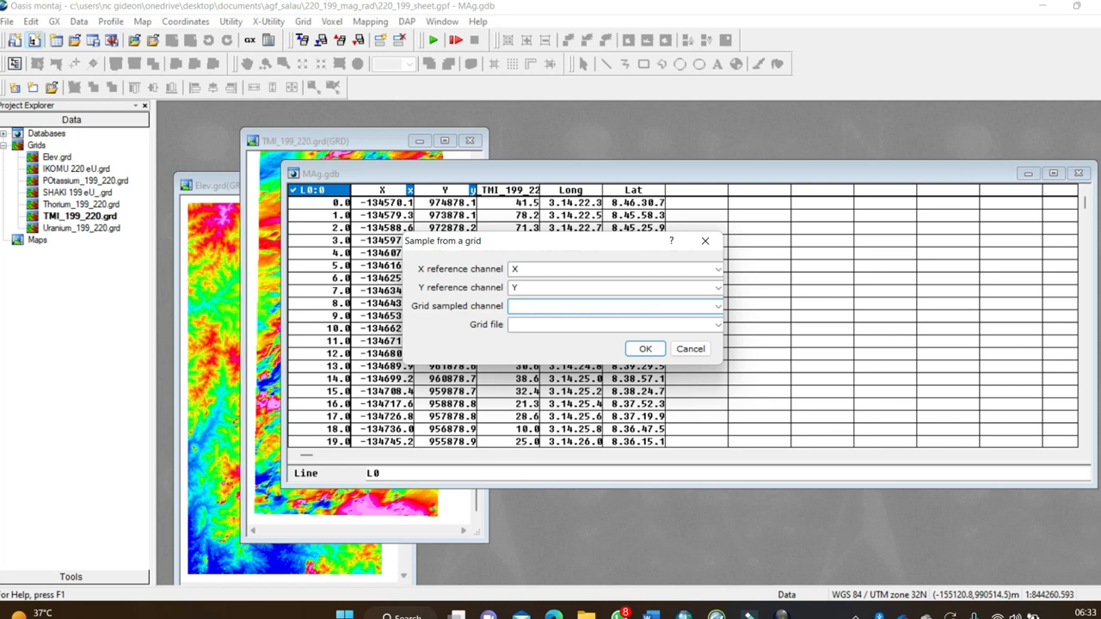
left_click(719, 308)
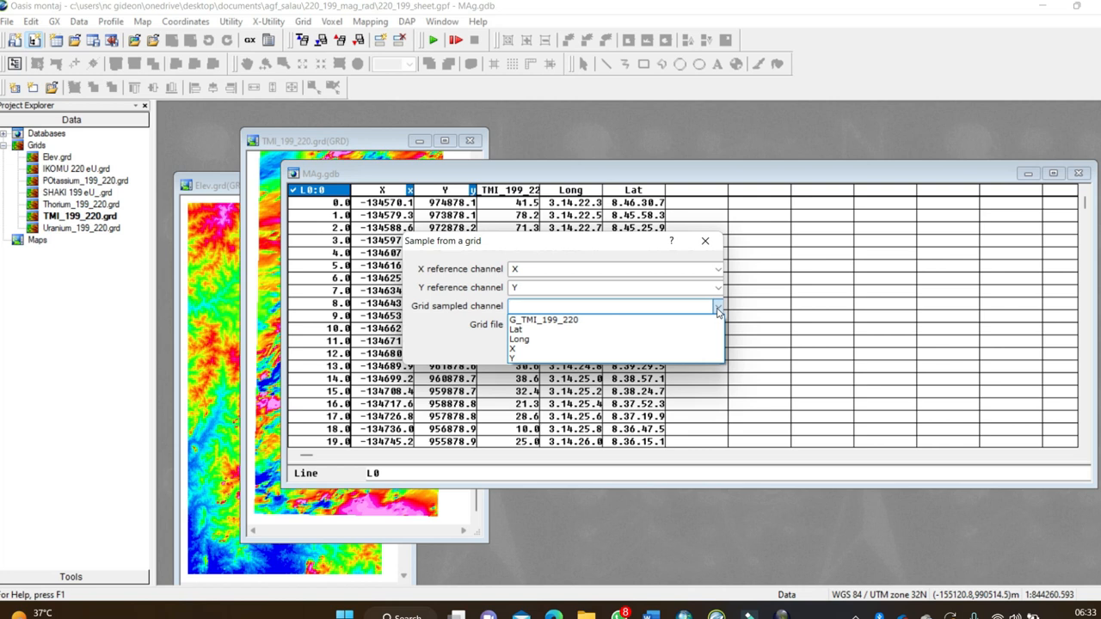
left_click(585, 247)
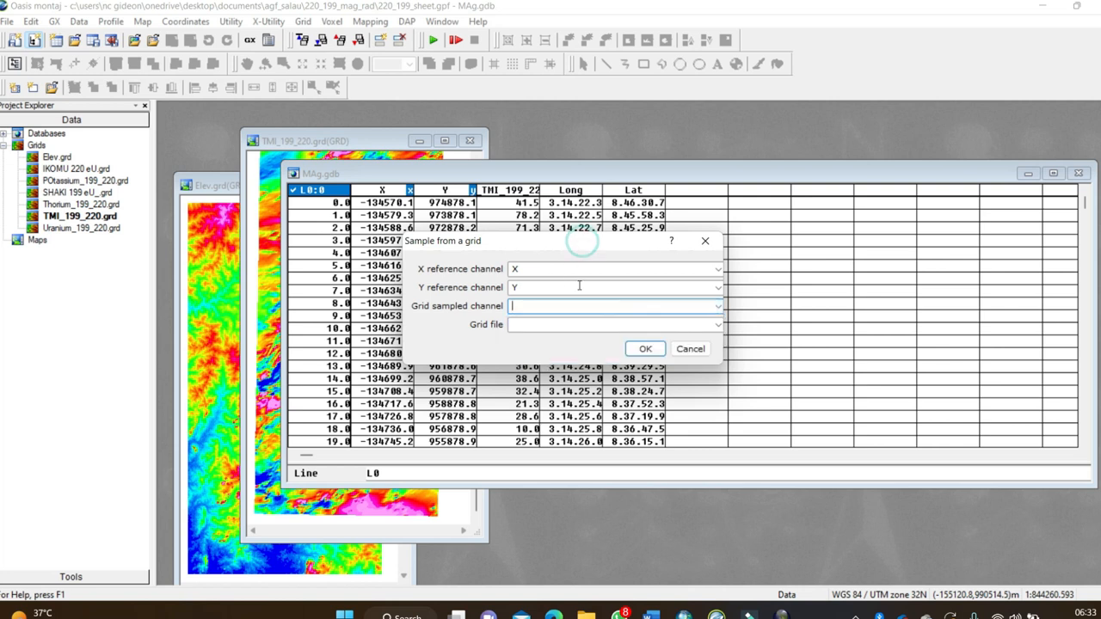
left_click(719, 308)
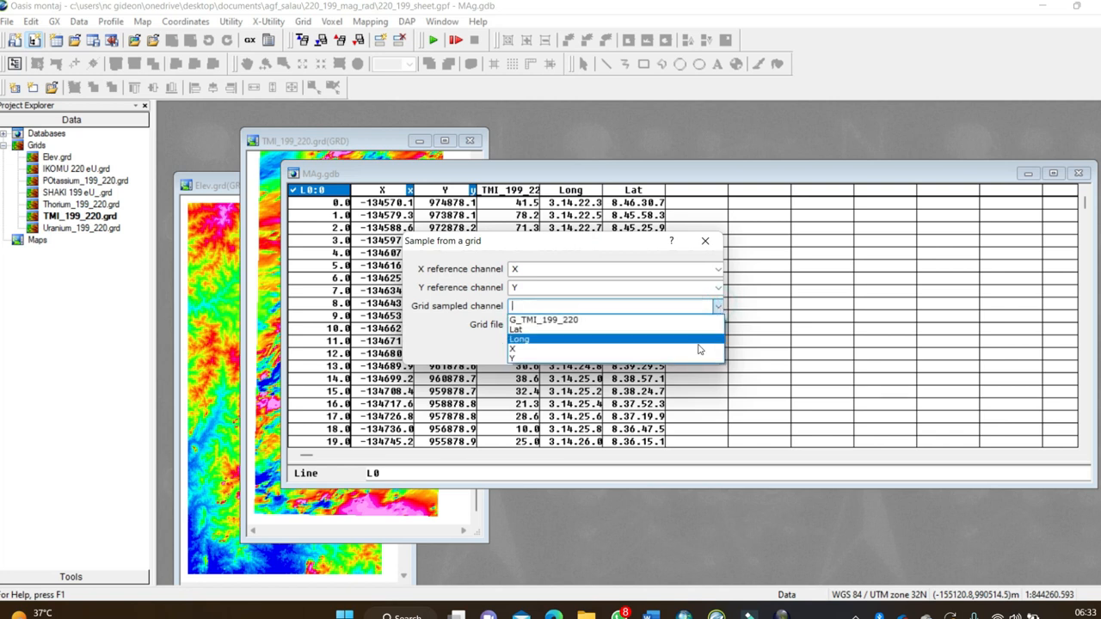
left_click(610, 249)
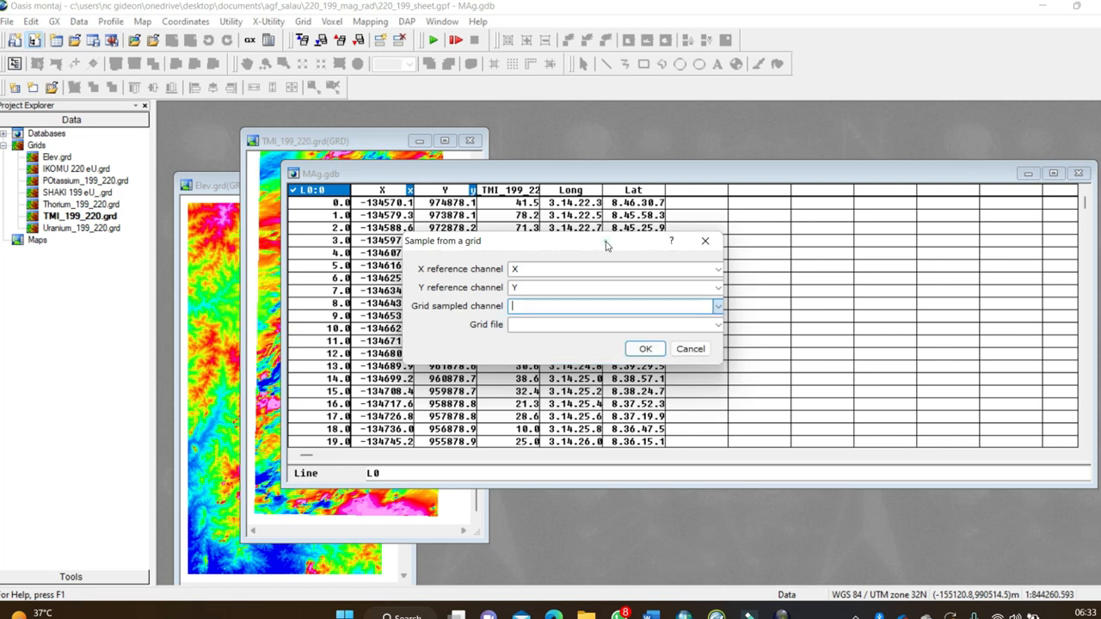
left_click(718, 325)
left_click(607, 339)
left_click(554, 307)
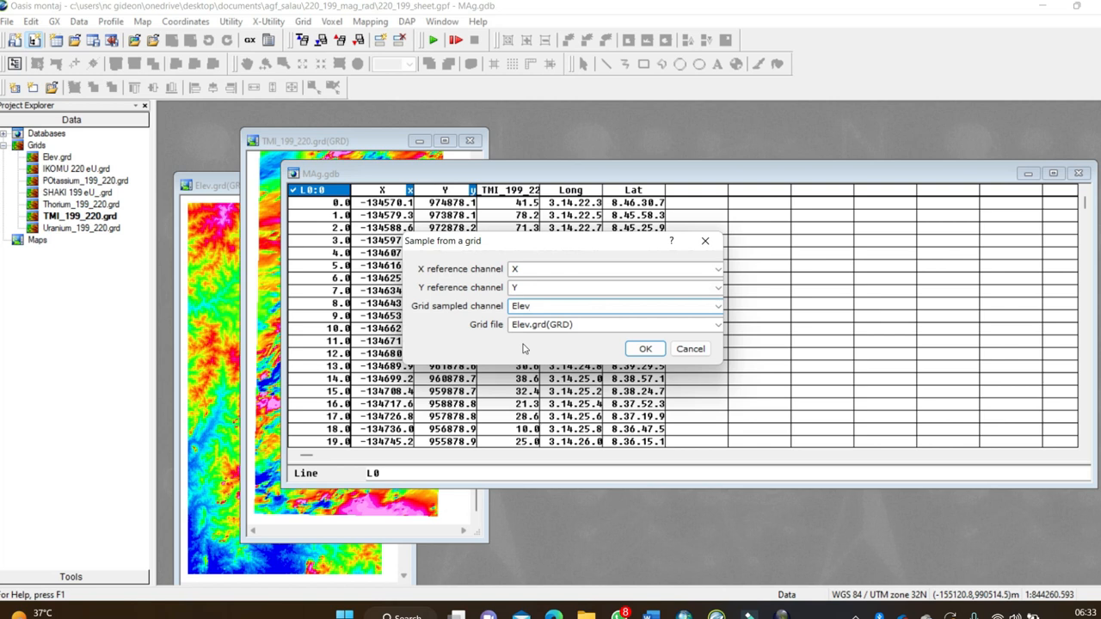
left_click(646, 348)
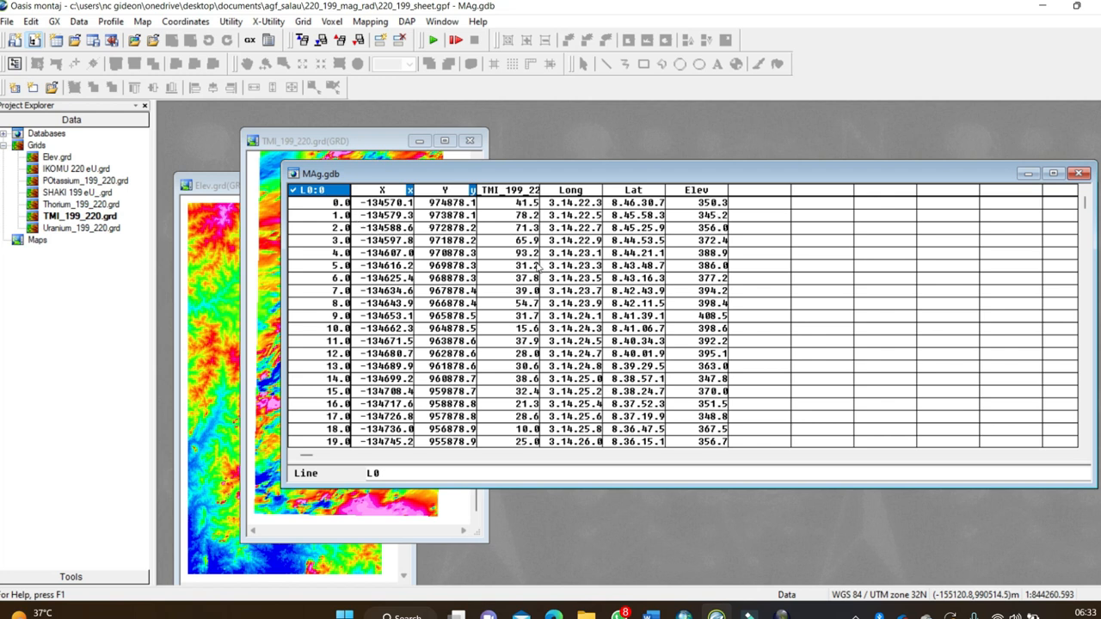
left_click_drag(540, 176, 658, 177)
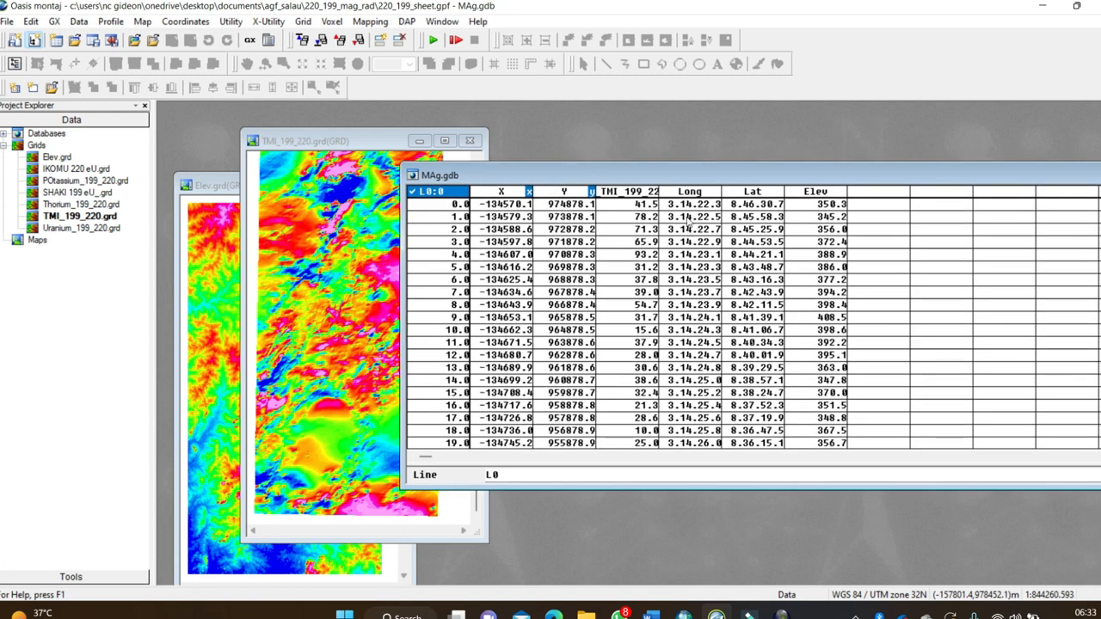
left_click_drag(770, 177, 667, 191)
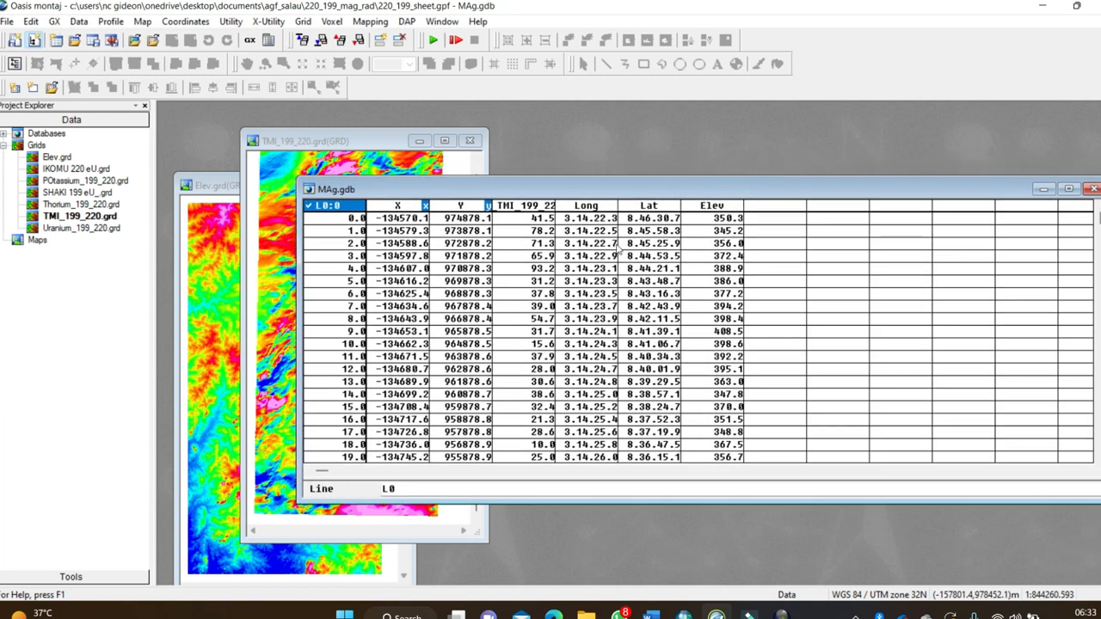